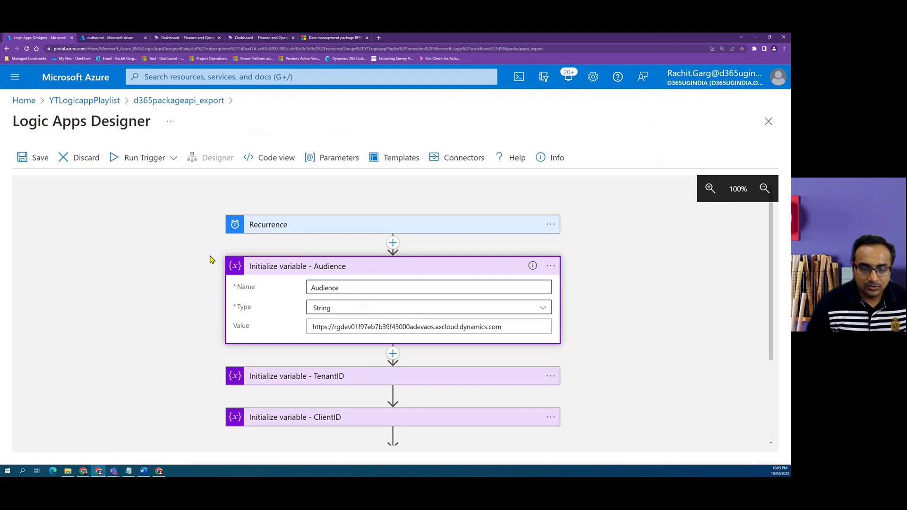
Examine the settings of the Audience, TenantID, ClientID and Secret variable initializations in the d365packageapi_export workflow.
scroll(210, 260, "down", 2)
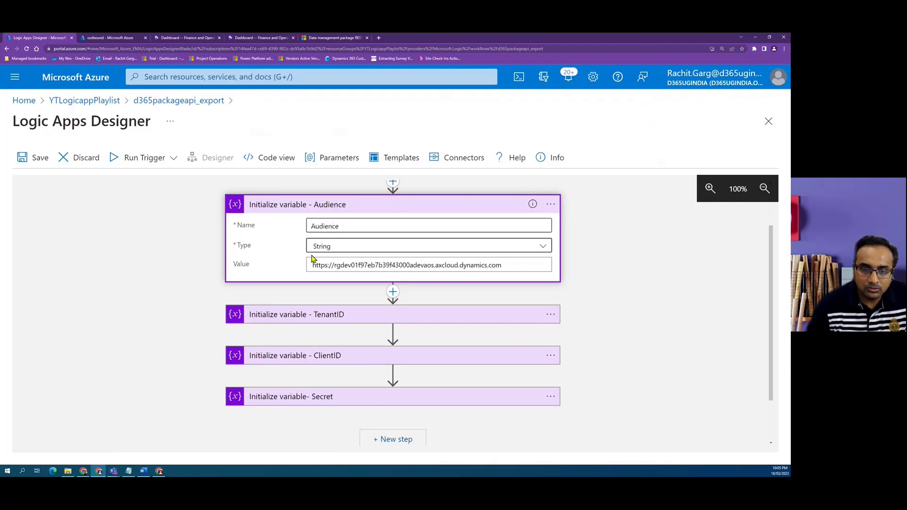
left_click_drag(512, 265, 279, 267)
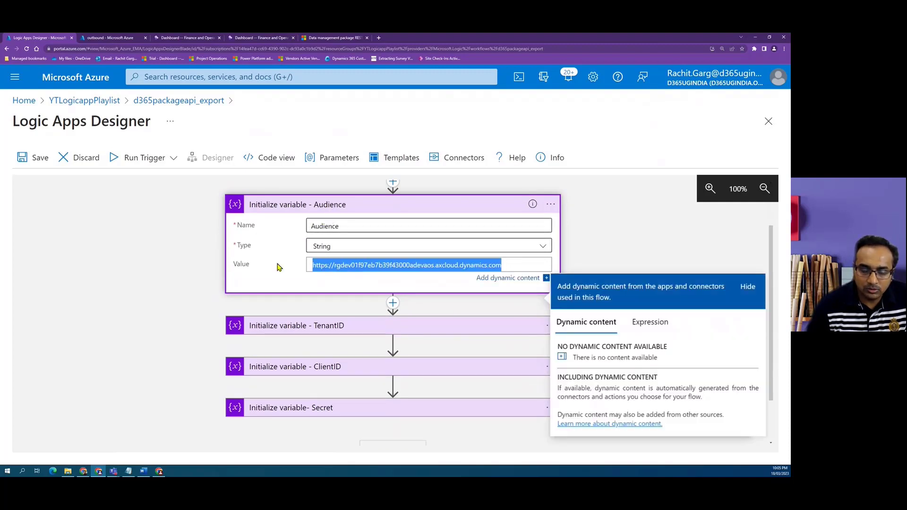
left_click(301, 331)
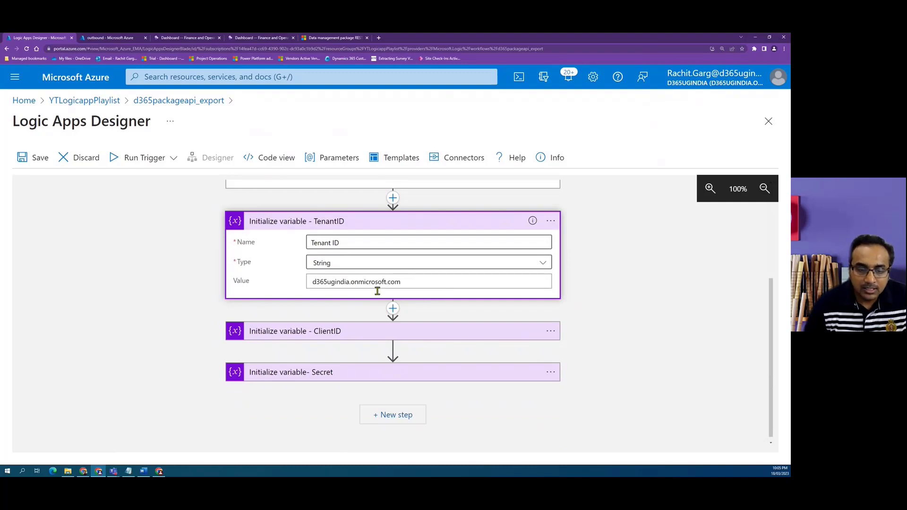
left_click(325, 333)
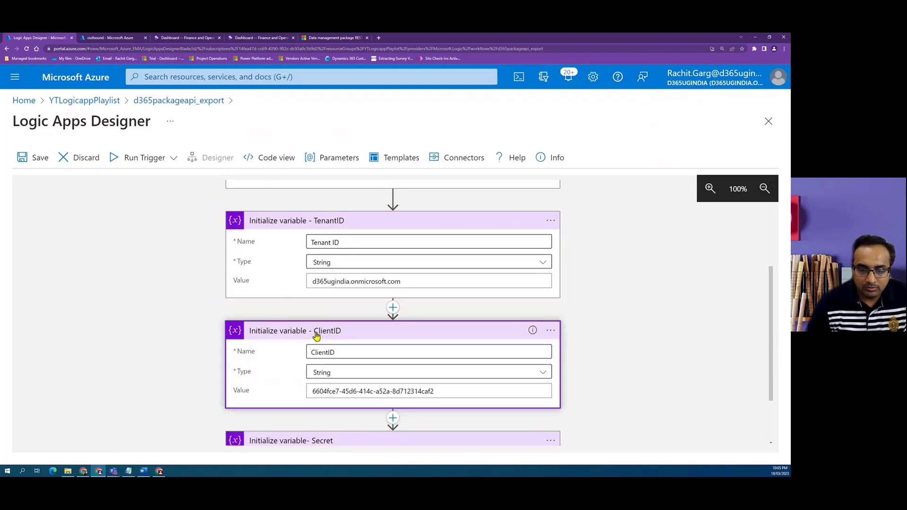
scroll(321, 335, "down", 2)
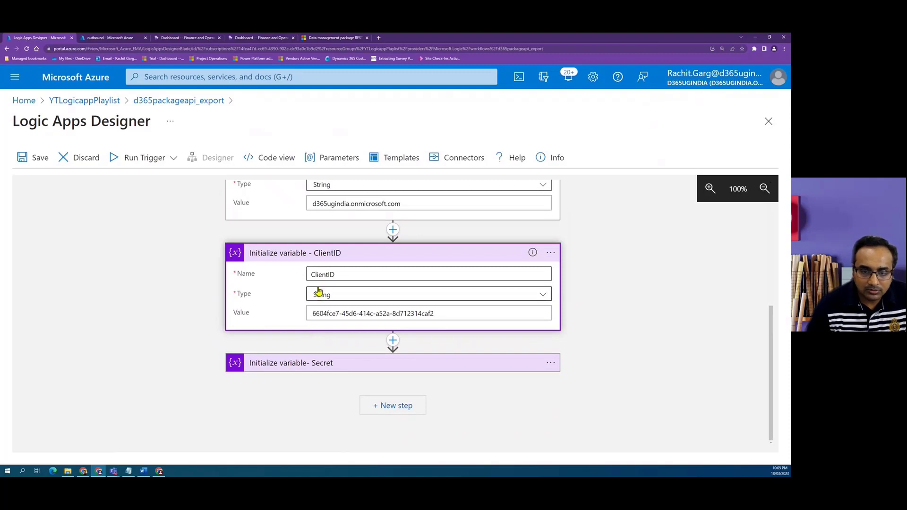
left_click(298, 367)
scroll(304, 332, "down", 2)
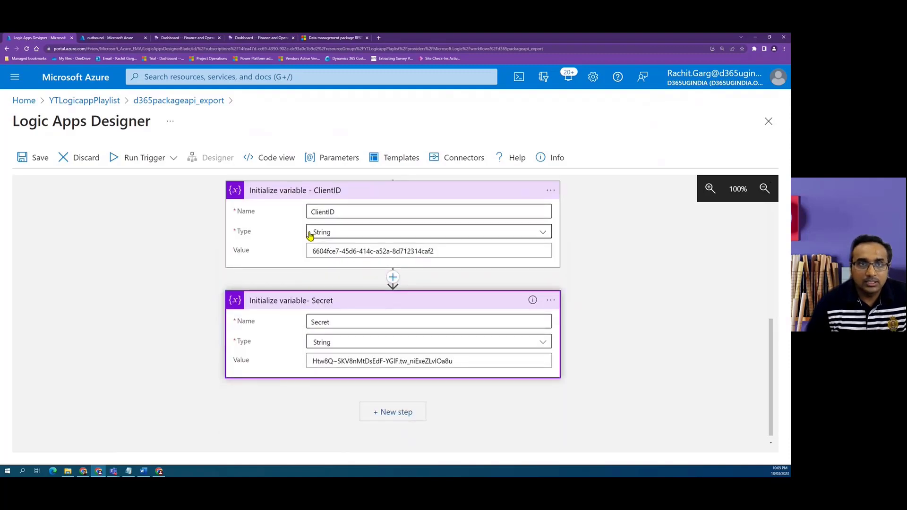
Collapse the Secret, ClientID, TenantID and Audience variable actions in the workflow.
left_click(354, 304)
left_click(341, 319)
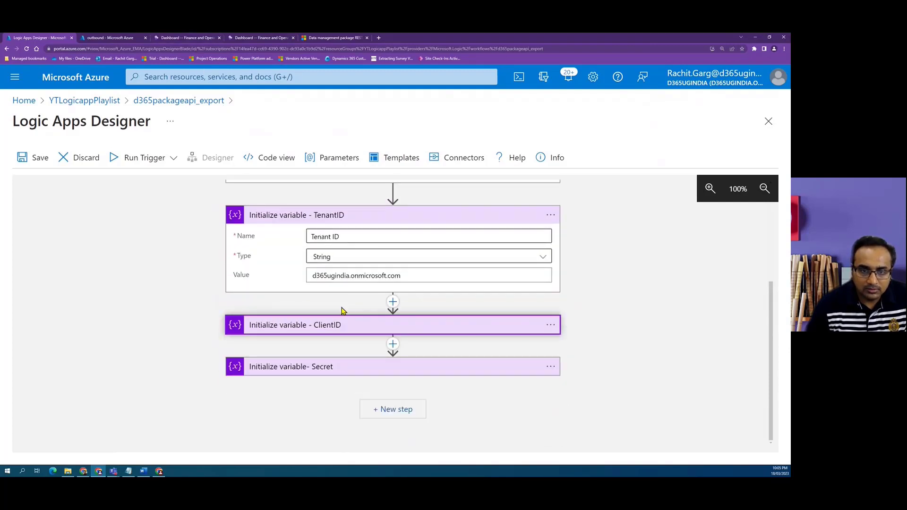
left_click(341, 308)
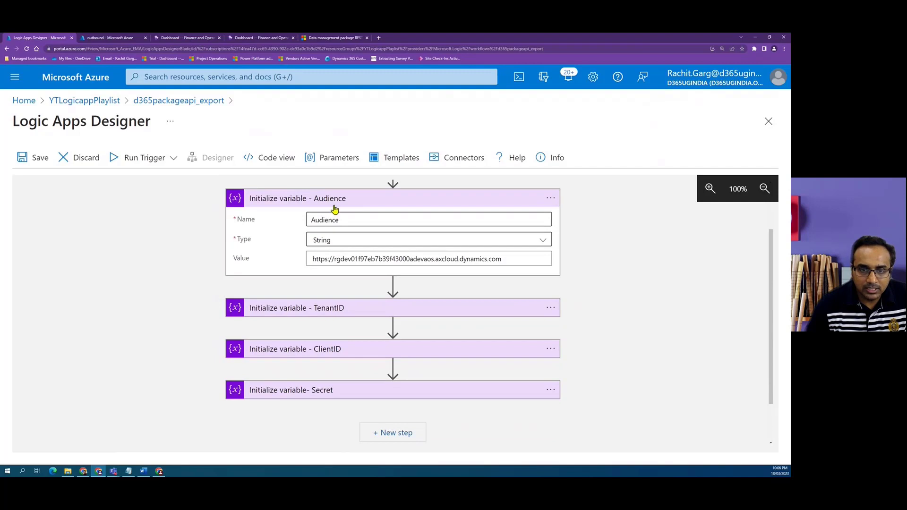
left_click(335, 207)
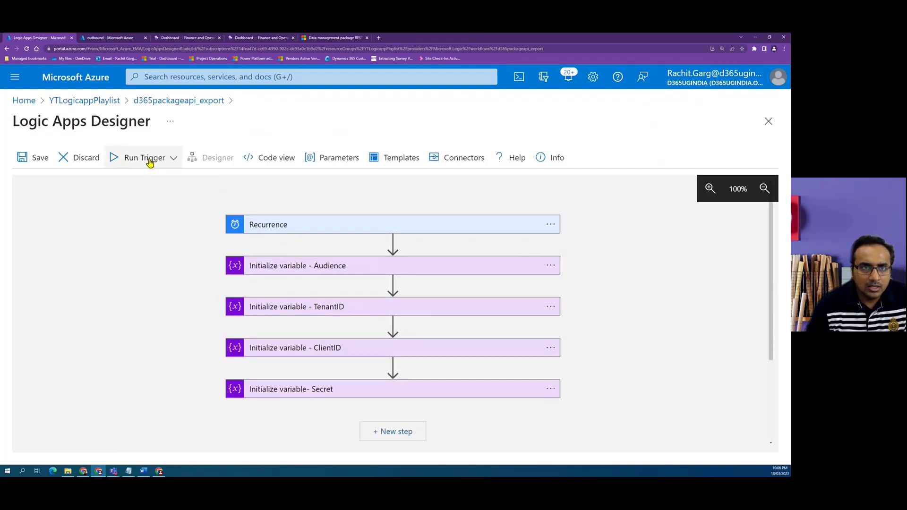
Switch to Finance and Operations and review the EXP_CustomerGroups export project in Data management, plus the Customer groups list.
left_click(191, 39)
left_click(10, 149)
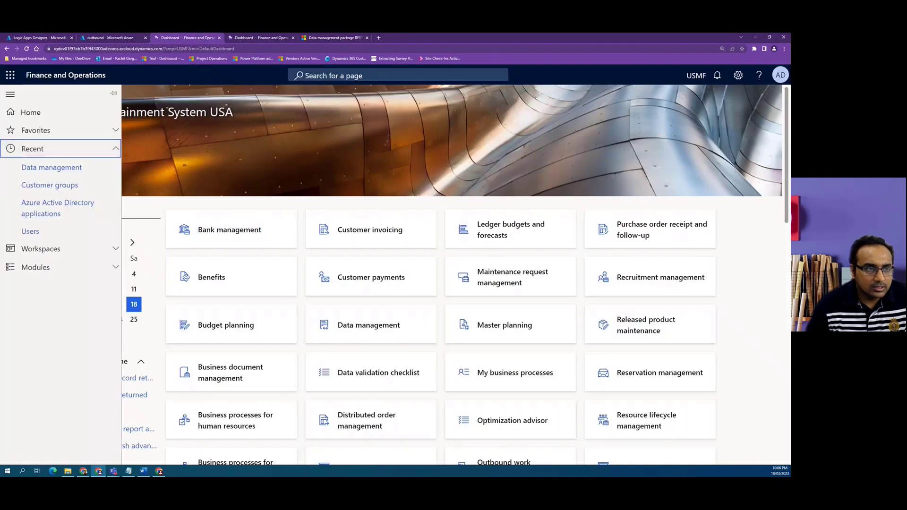
left_click(62, 168)
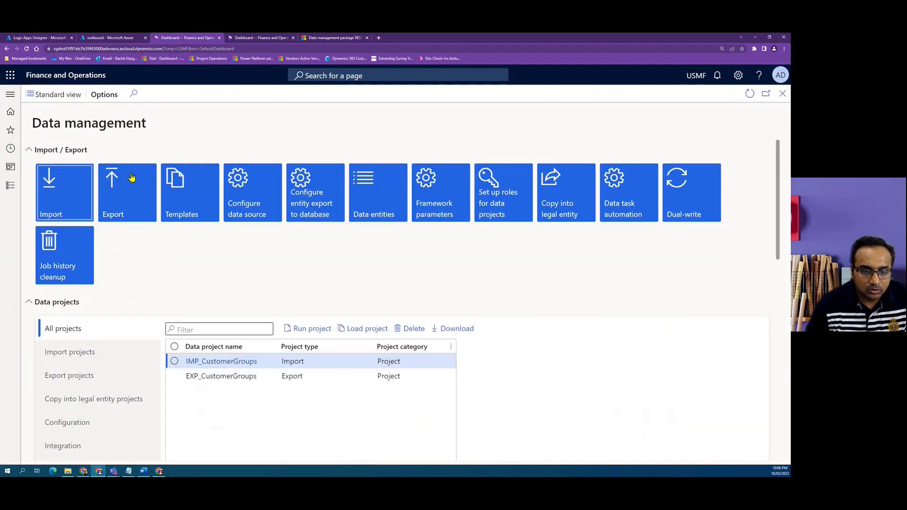
scroll(208, 302, "down", 1)
left_click(223, 313)
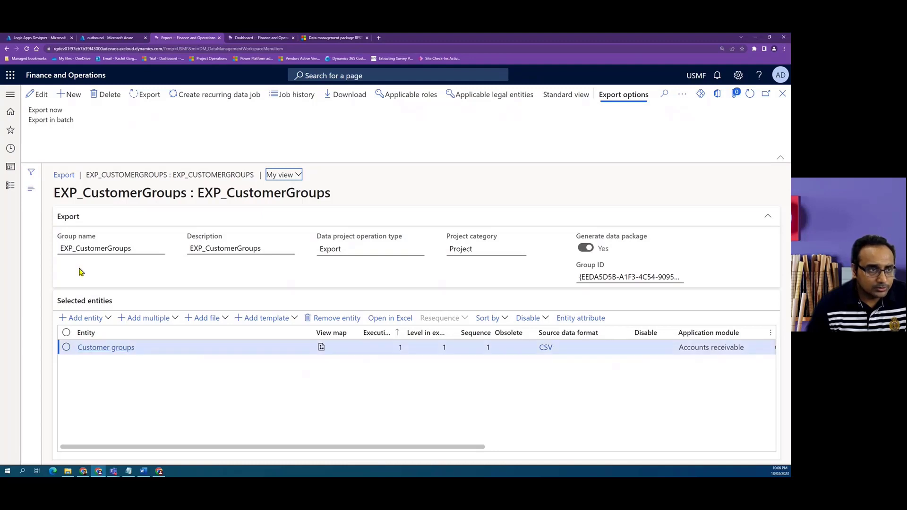
left_click(11, 149)
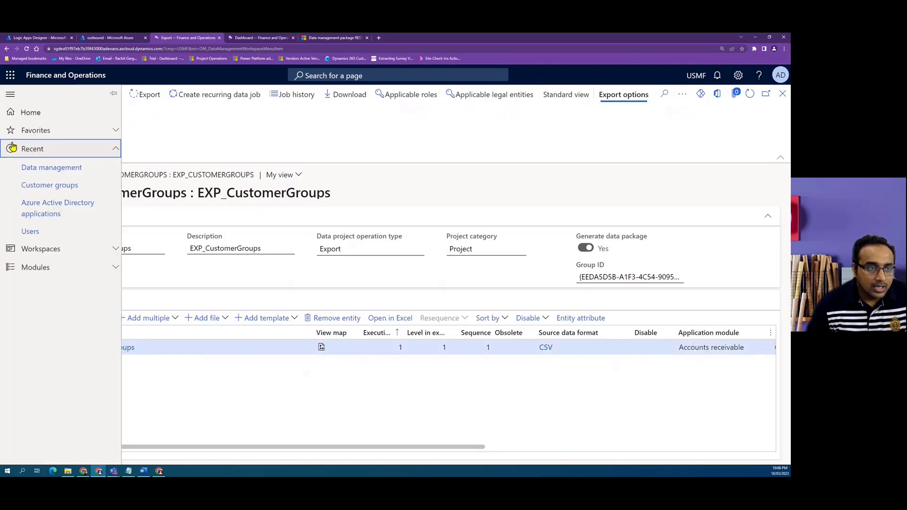
left_click(51, 186)
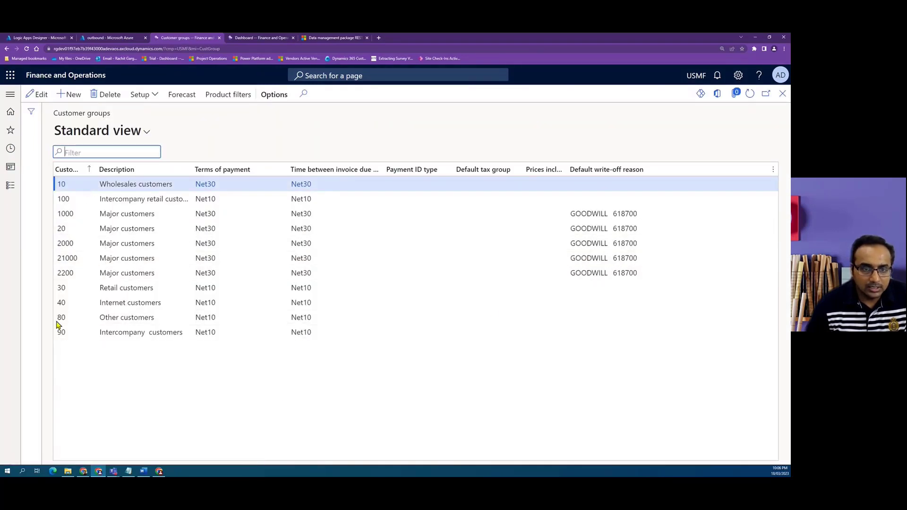
Copy the path /data/DataManagementDefinitionGroups/Microsoft.Dynamics.DataEntities.ExportToPackage from the Data management package REST API documentation.
left_click(41, 38)
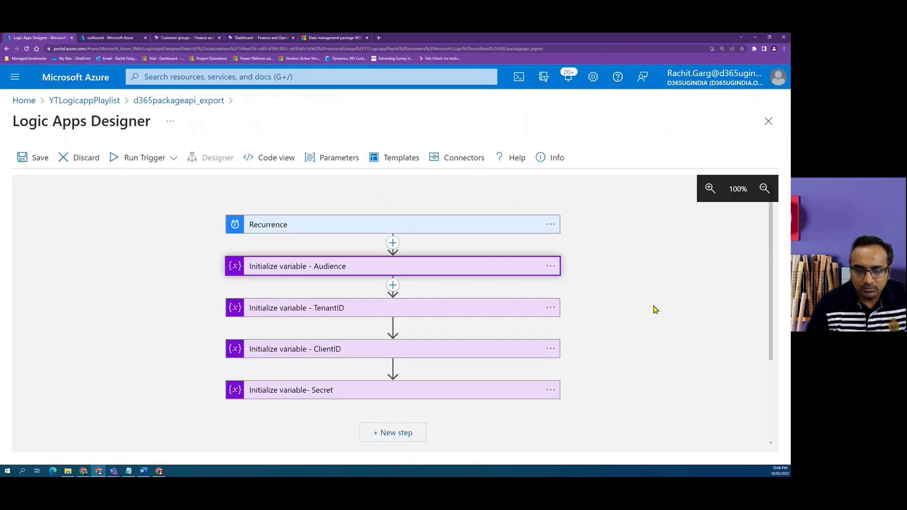
scroll(595, 301, "down", 2)
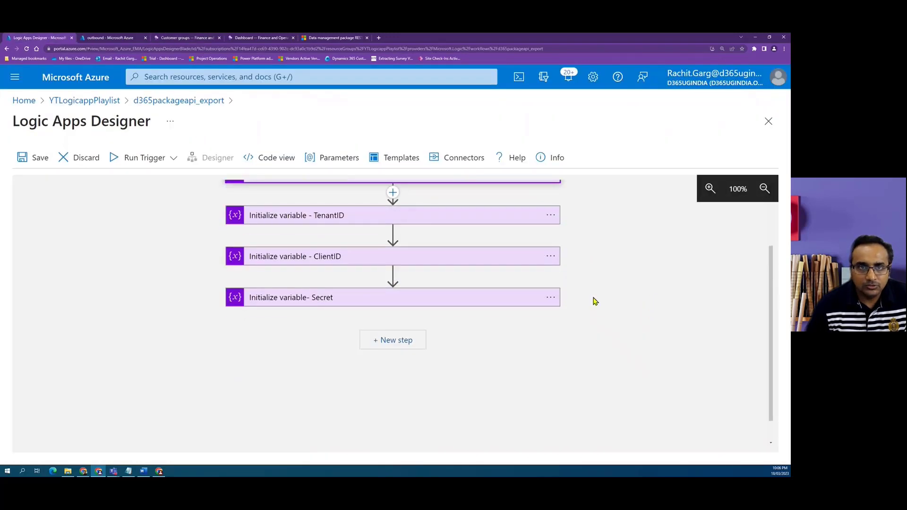
left_click(346, 41)
scroll(525, 321, "right", 3)
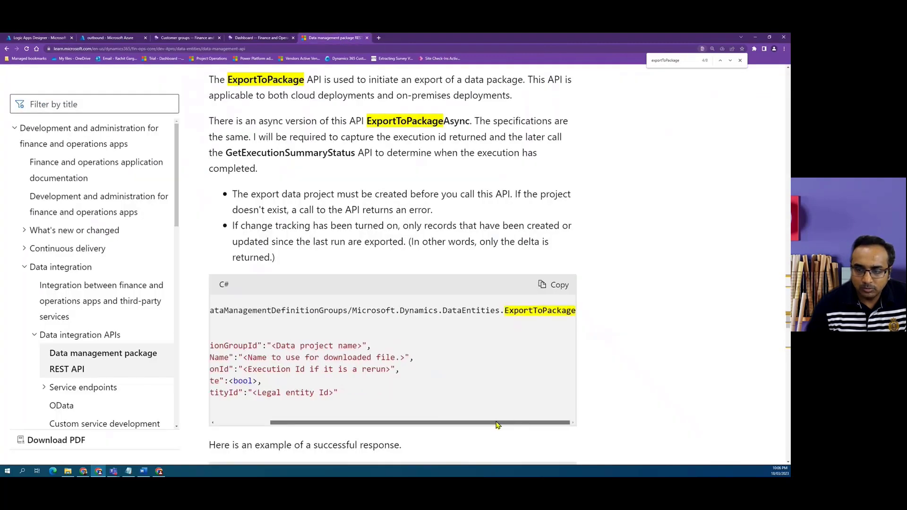
left_click_drag(500, 312, 576, 312)
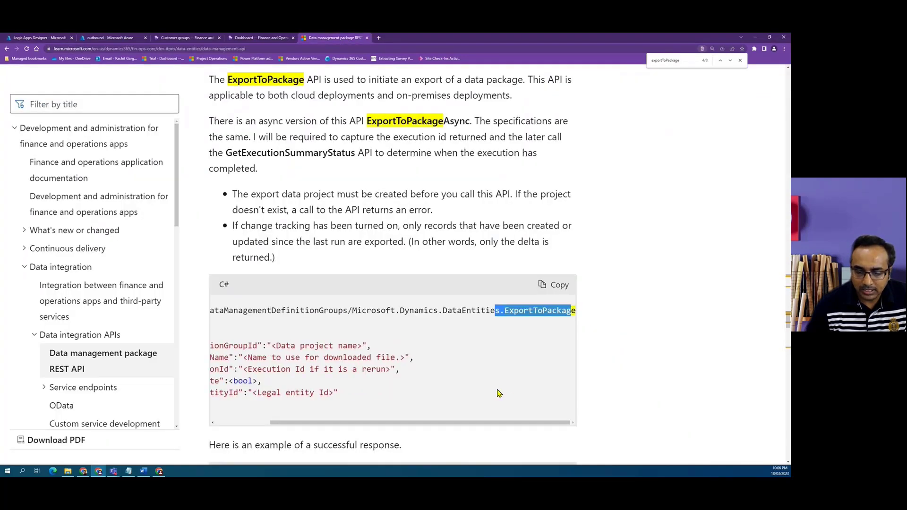
scroll(479, 423, "left", 3)
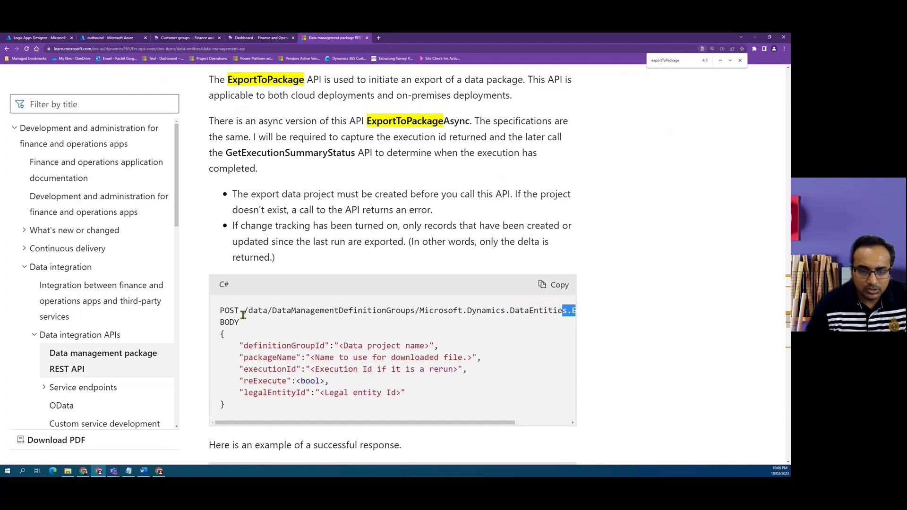
left_click_drag(243, 311, 589, 314)
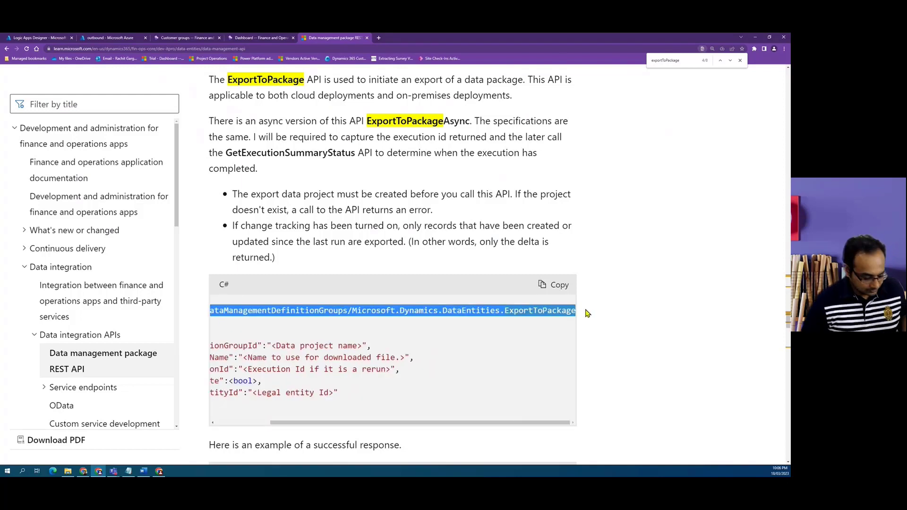
Add an HTTP action after the Secret variable initialization in the Logic Apps workflow.
left_click(21, 38)
left_click(395, 341)
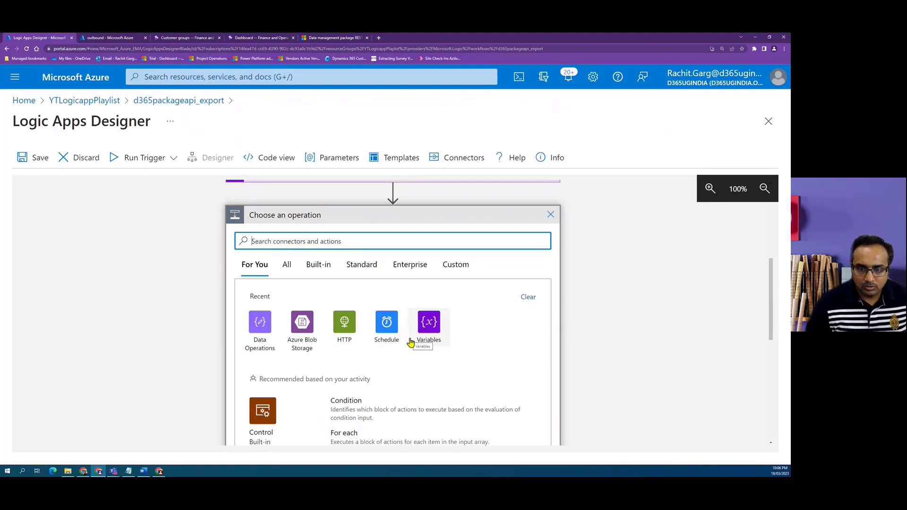
left_click(344, 322)
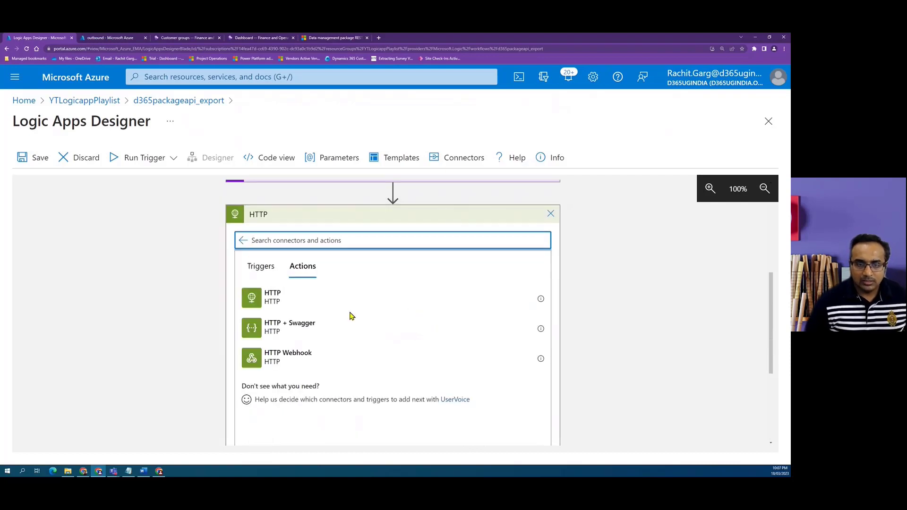
left_click(305, 303)
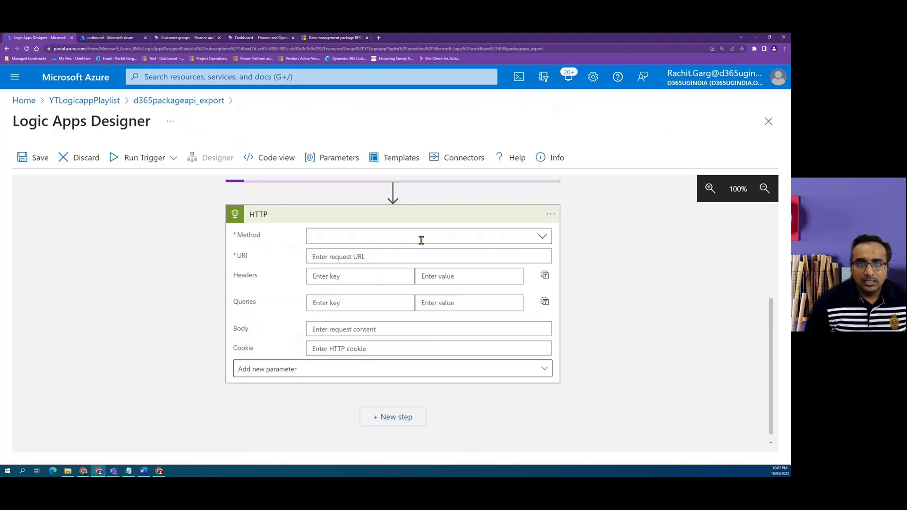
Check the request method in the ExportToPackage documentation and set the HTTP action's method to POST.
left_click(337, 38)
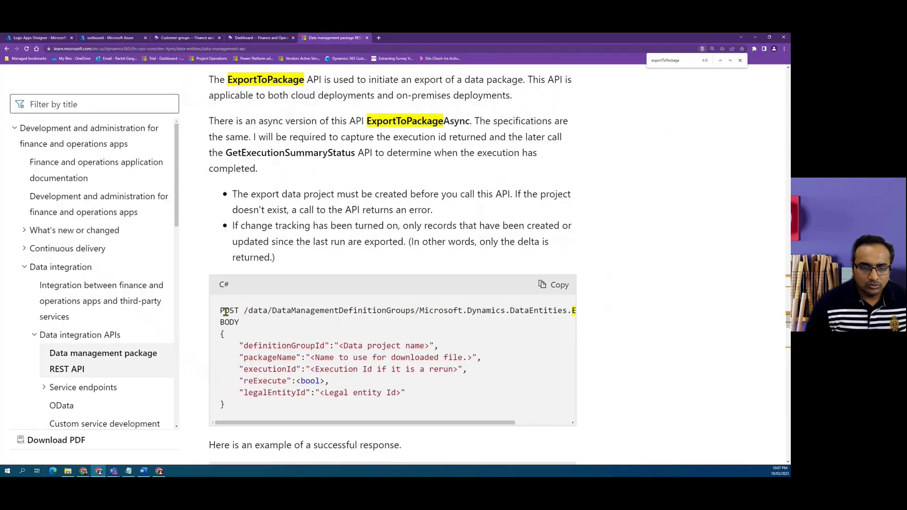
double_click(229, 310)
left_click(45, 37)
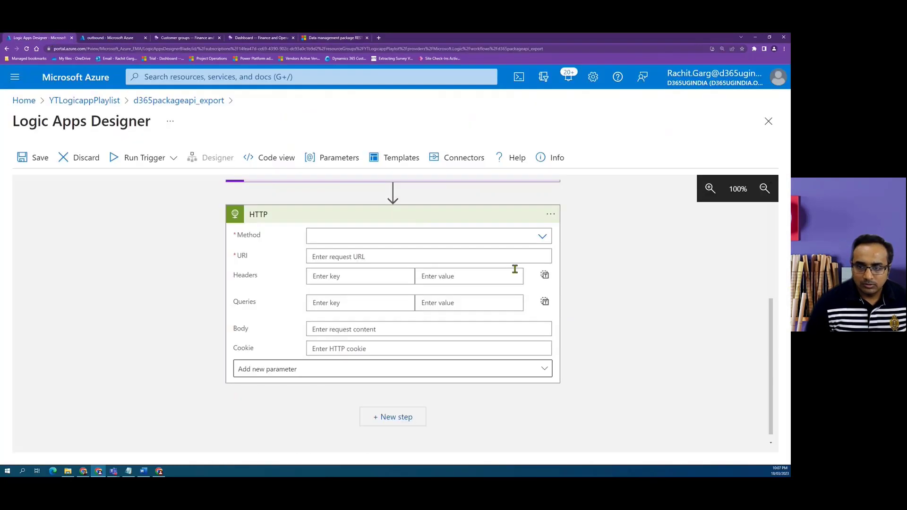
left_click(542, 236)
left_click(320, 282)
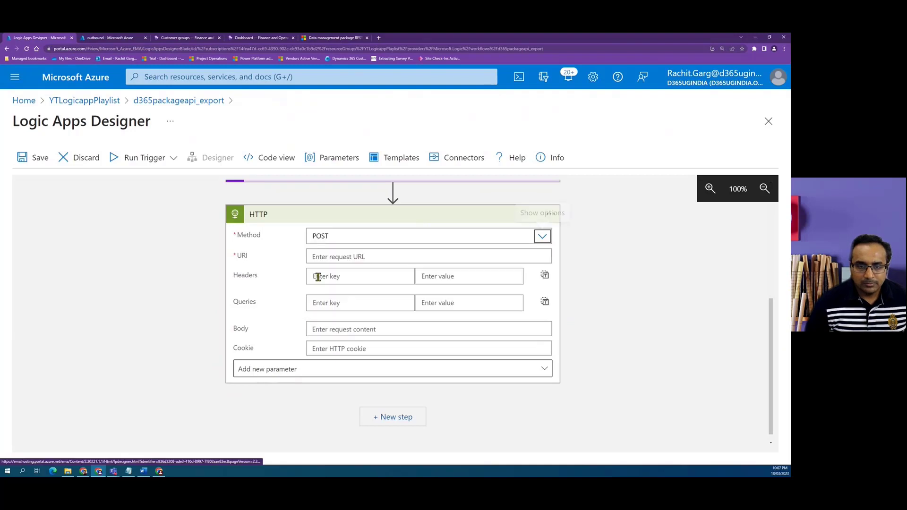
Set the HTTP action's URI to the Audience variable followed by /data/DataManagementDefinitionGroups/Microsoft.Dynamics.DataEntities.ExportToPackage.
left_click(362, 256)
left_click(572, 394)
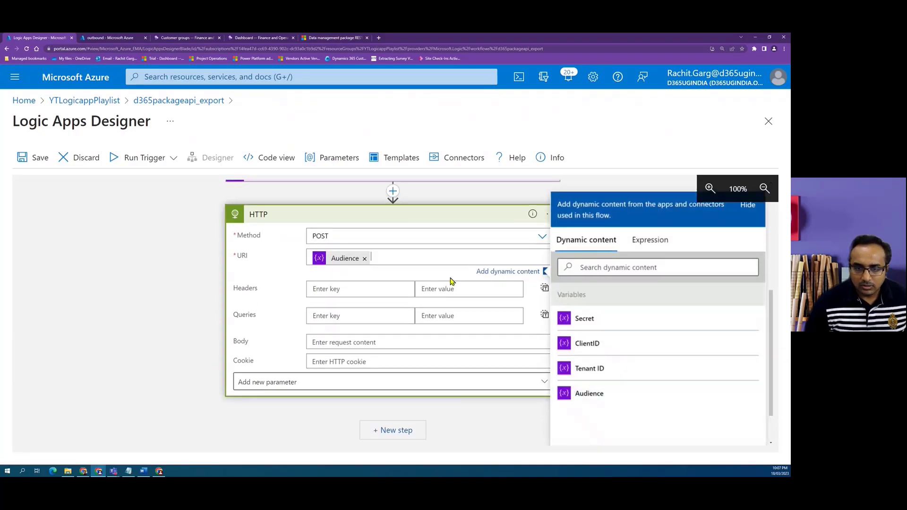
key("ctrl+v")
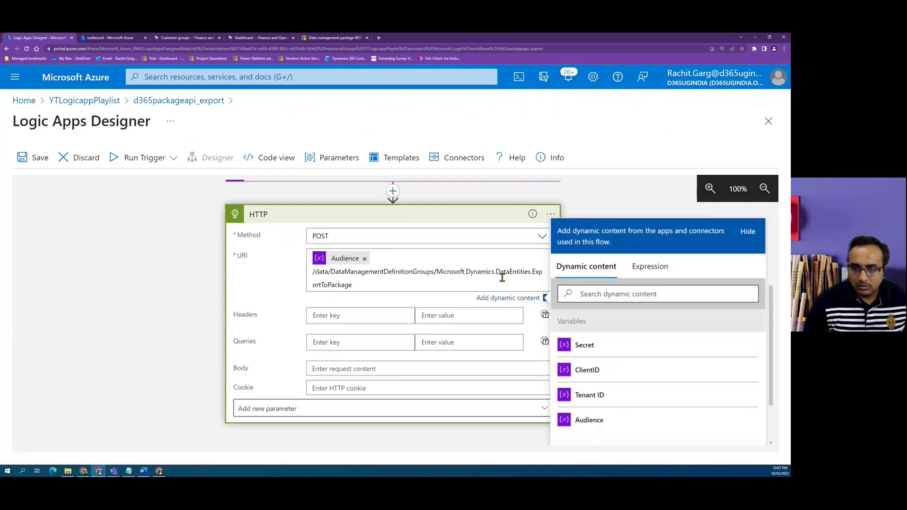
Rename the HTTP action to ExportToPackage, copying the name from the end of its URI.
double_click(532, 275)
key("ctrl+c")
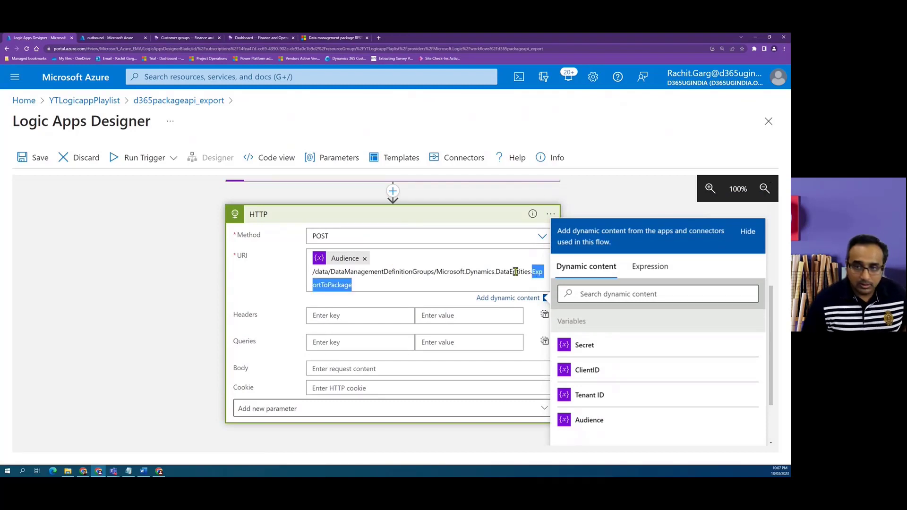
left_click(552, 218)
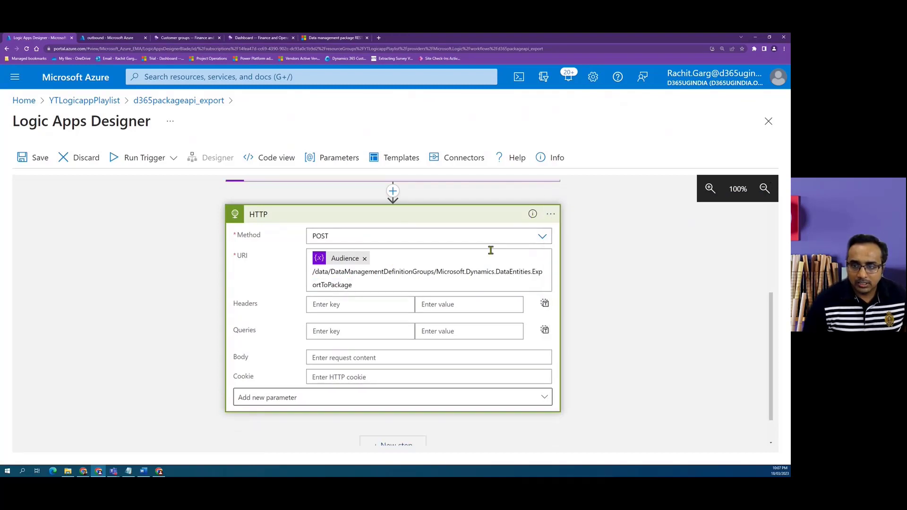
left_click(551, 215)
left_click(596, 215)
key("ctrl+v")
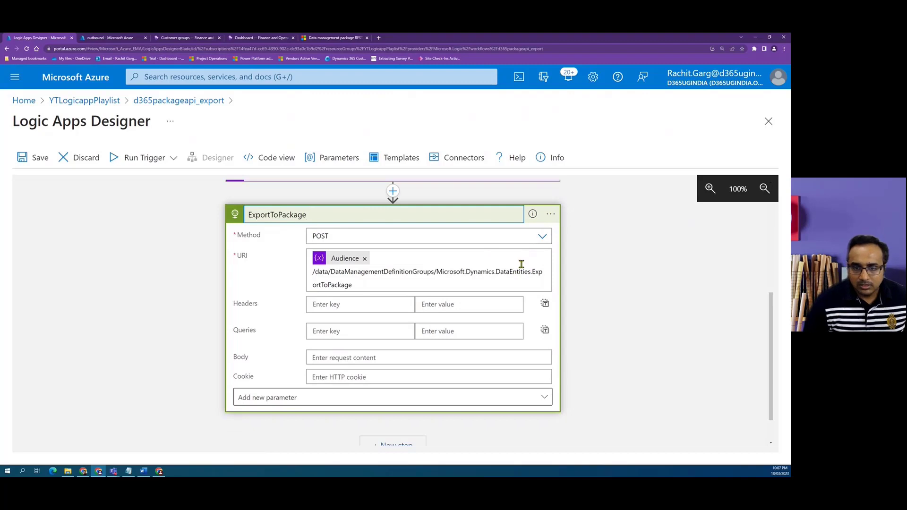
left_click(639, 319)
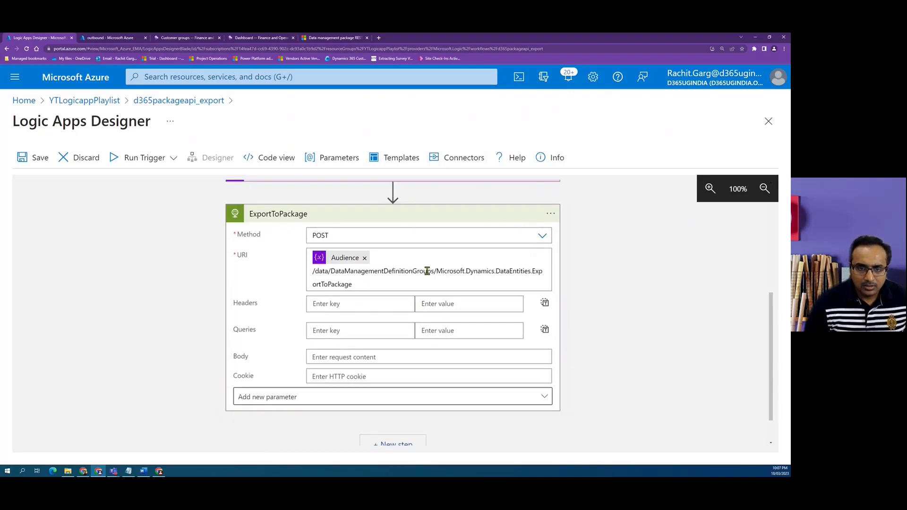
Set the ExportToPackage request body to JSON with definitionGroupId and packageName EXP_CustomerGroups, empty executionId, legalEntityId USMF and reExecute True.
scroll(347, 262, "down", 1)
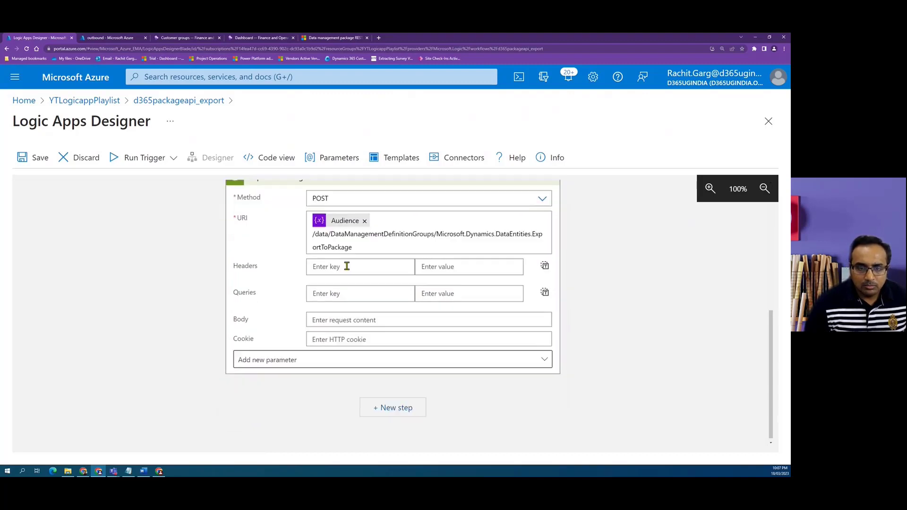
left_click(330, 317)
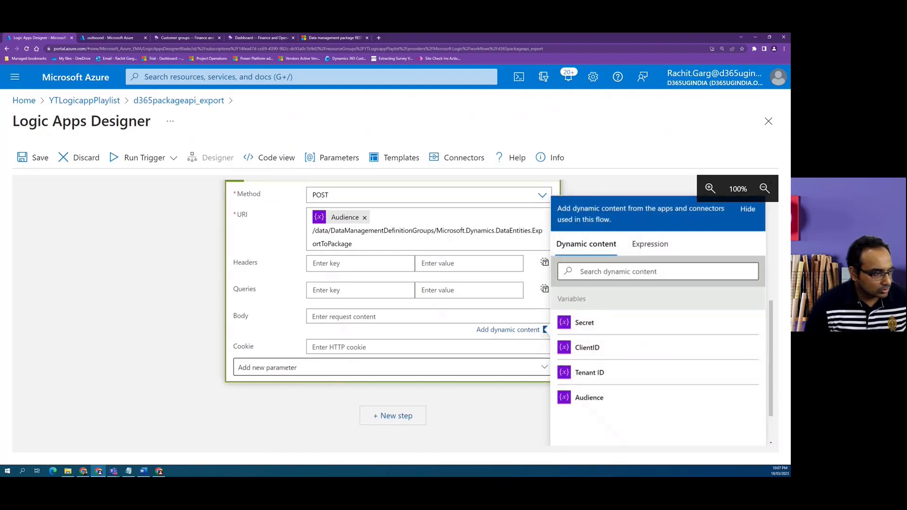
key("alt+Tab")
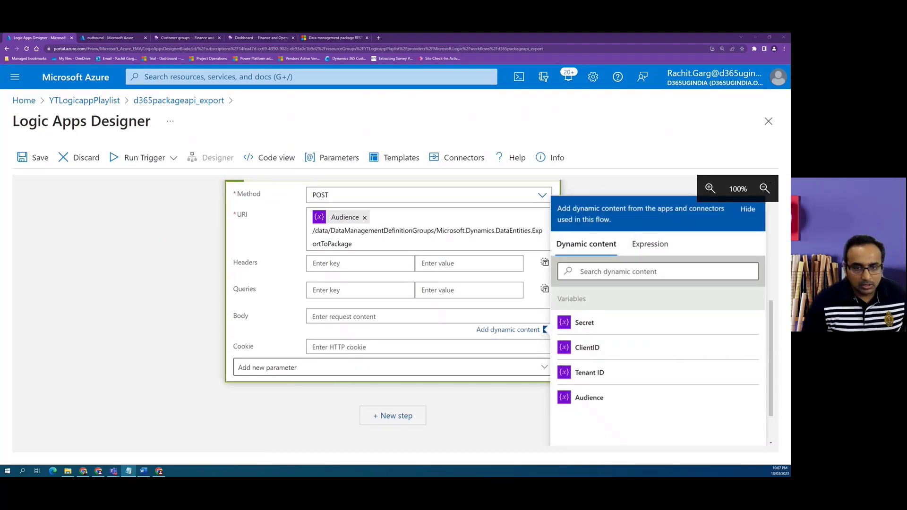
key("alt+Tab")
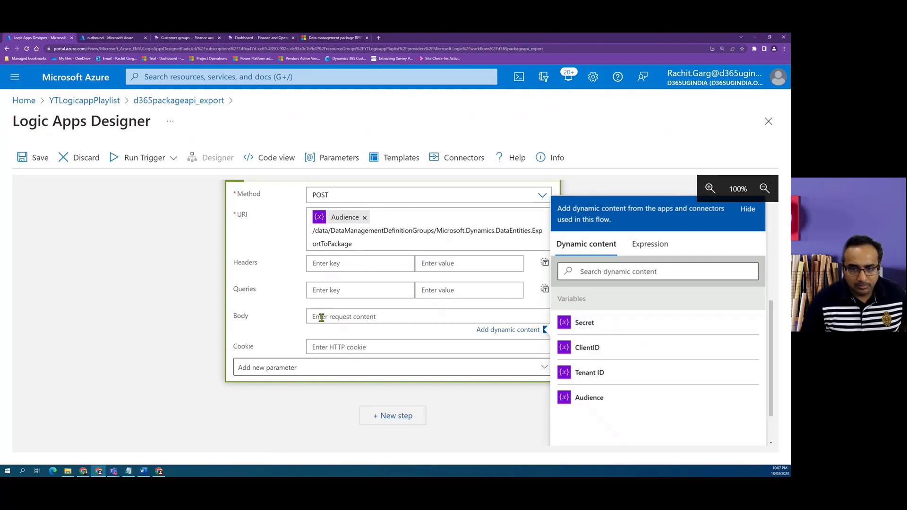
type("{   \"definitionGroupId\": \"EXP_CustomerGroups\",   \"executionId\": \"\",   \"legalEntityId\": \"USMF\",   \"packageName\": \"EXP_CustomerGroups\",   \"reExecute\": \"True\" }")
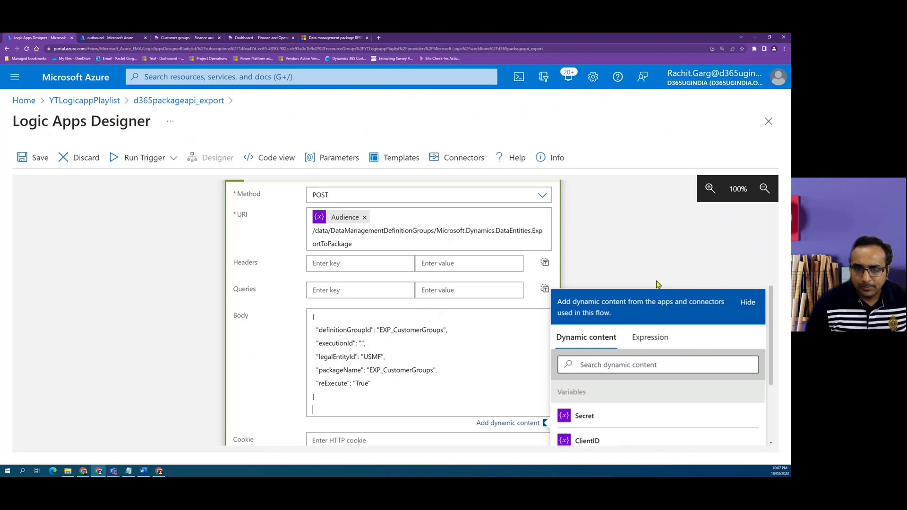
scroll(183, 268, "down", 1)
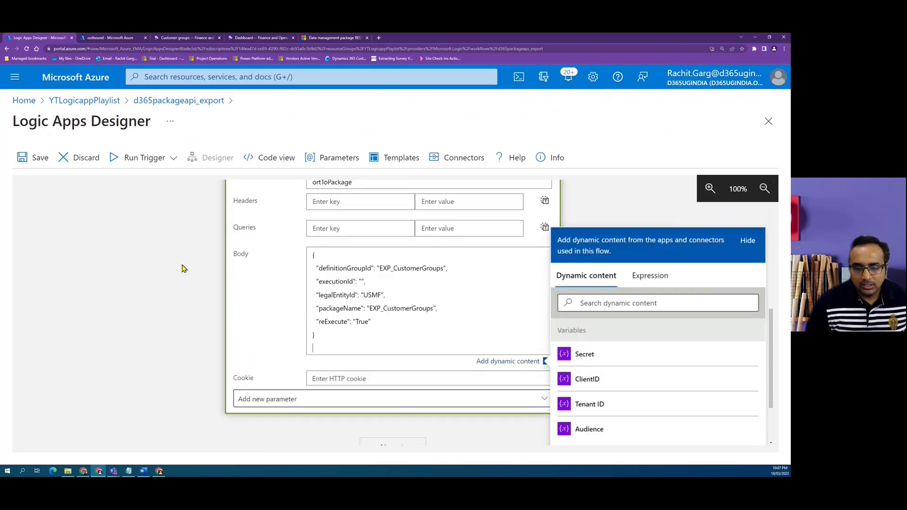
scroll(132, 286, "down", 1)
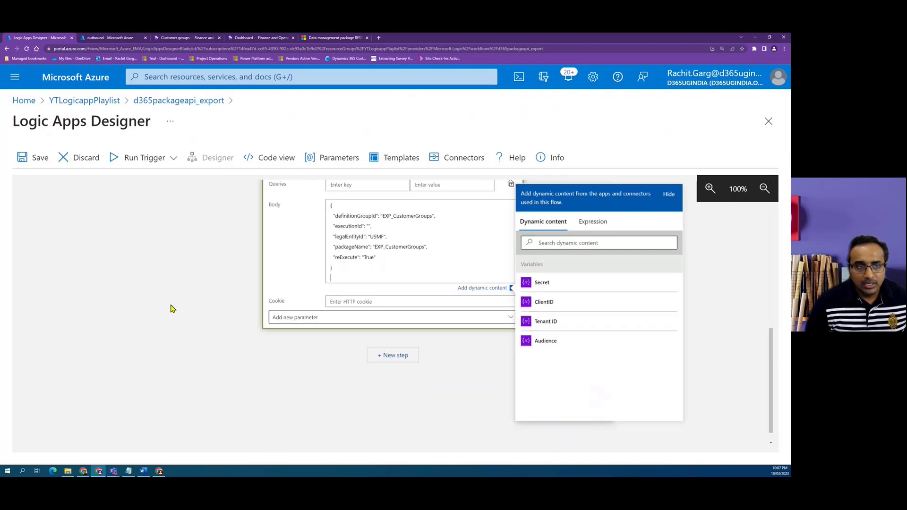
Save the logic app with the completed request body and dismiss the notification and the dynamic content pane.
left_click(34, 157)
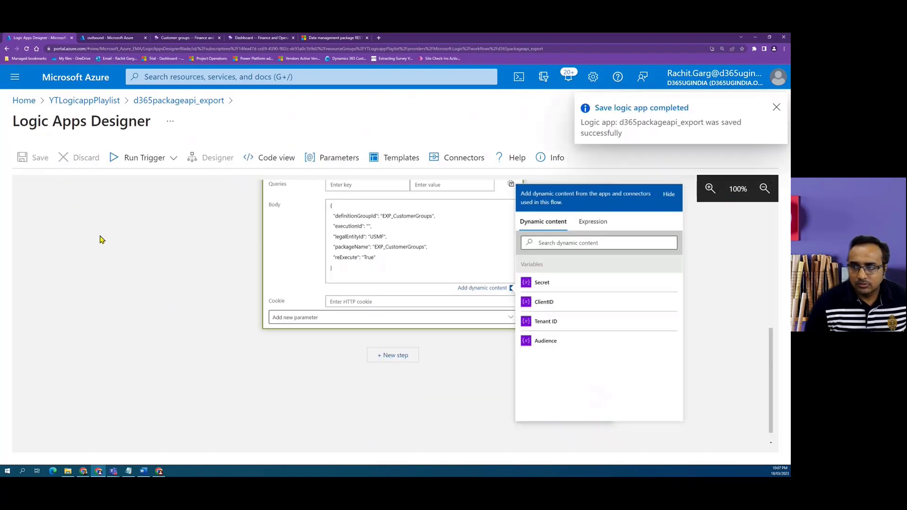
left_click(776, 107)
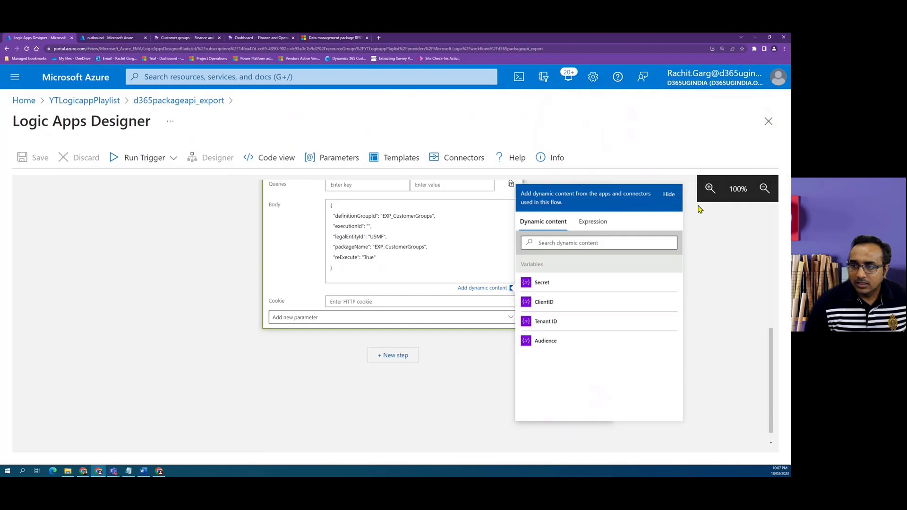
left_click(716, 246)
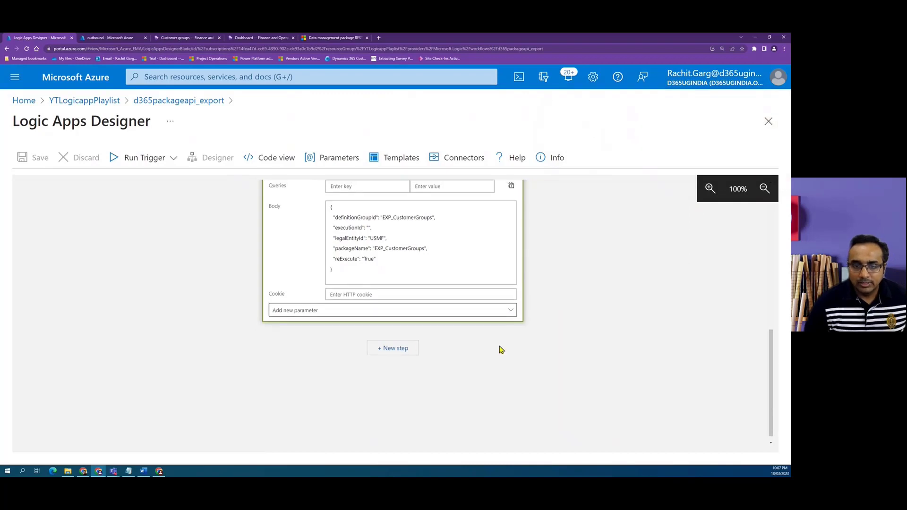
scroll(500, 347, "up", 4)
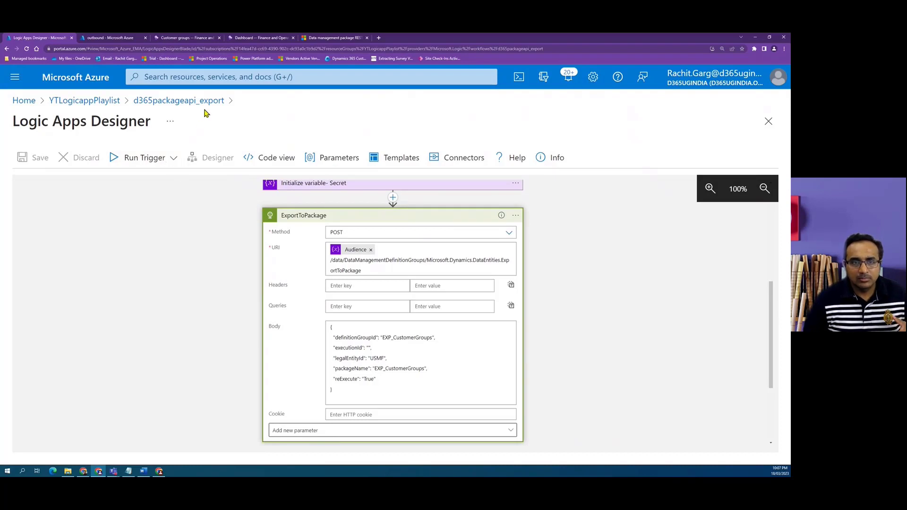
Return to the d365packageapi_export overview and run the logic app's trigger.
left_click(210, 106)
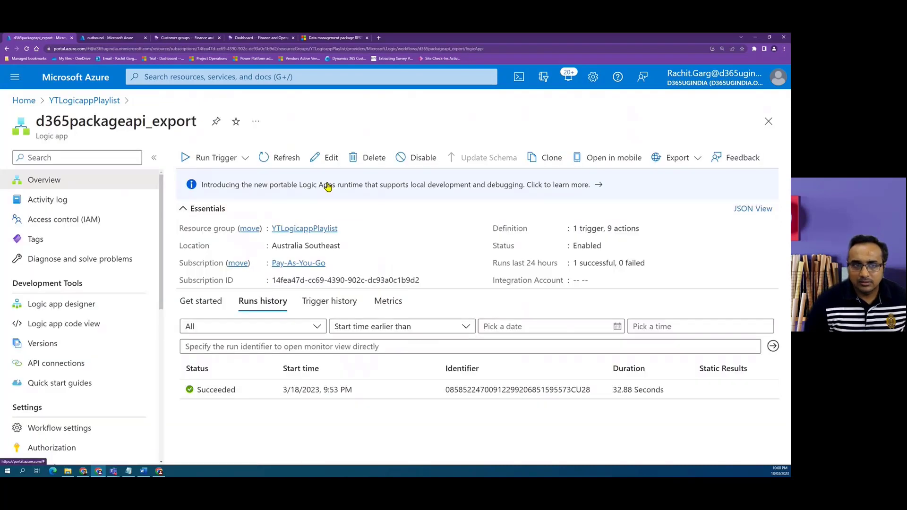
left_click(237, 161)
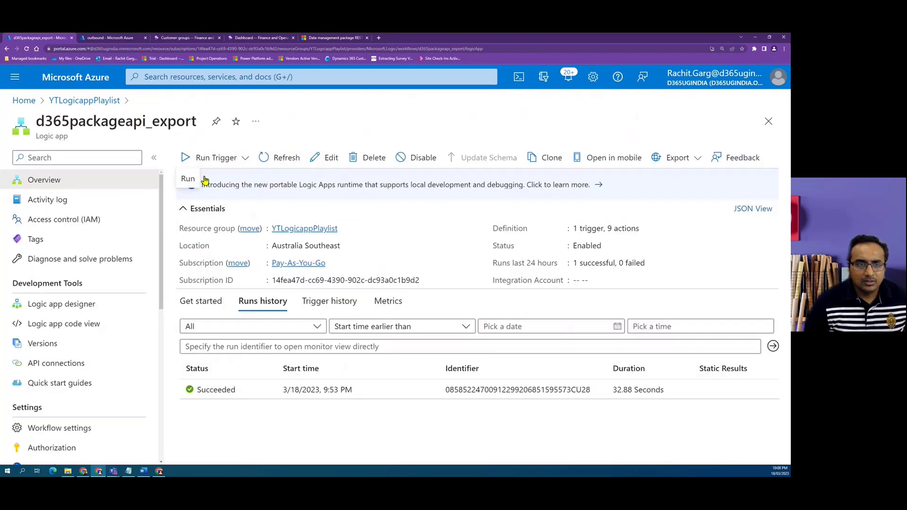
left_click(191, 179)
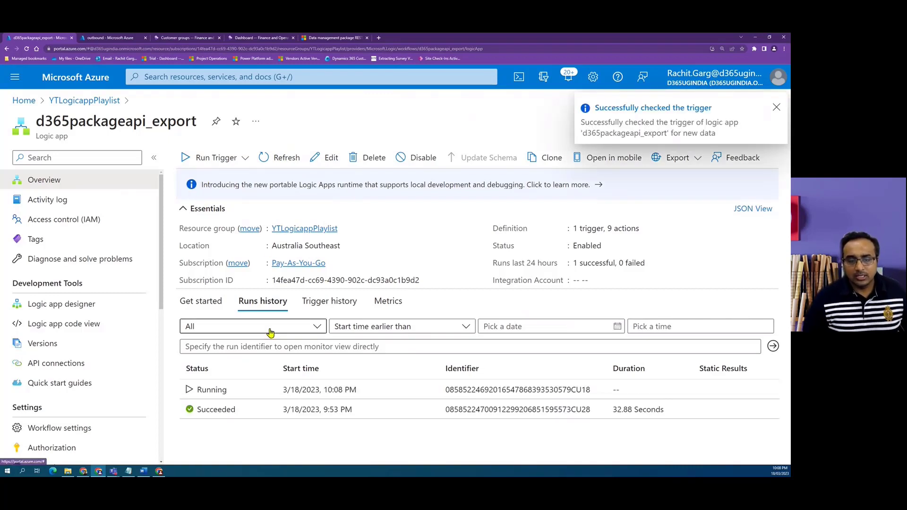
Open the latest run in the runs history and examine the outputs of its ExportToPackage action.
left_click(313, 391)
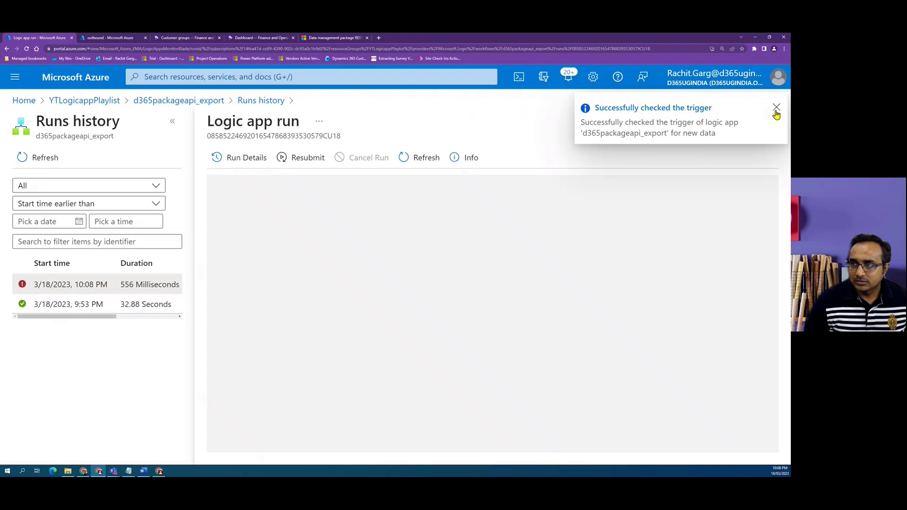
left_click(777, 107)
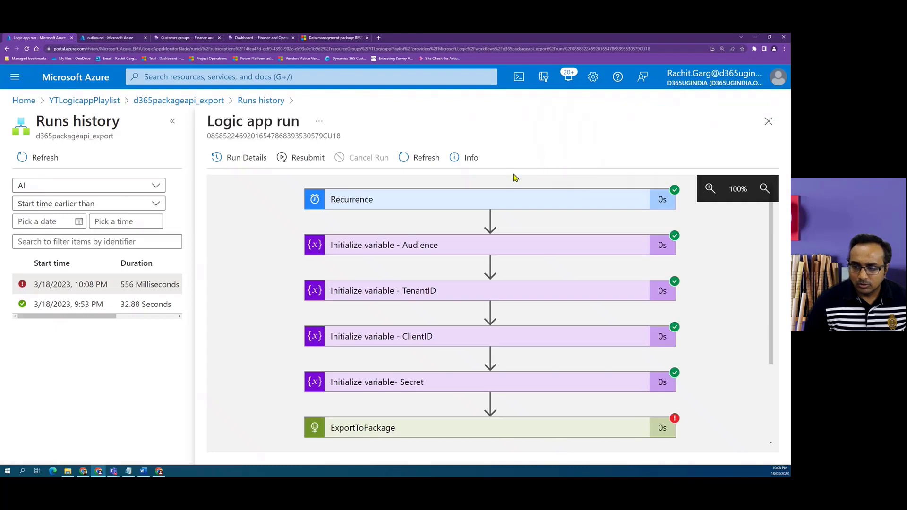
scroll(384, 284, "down", 2)
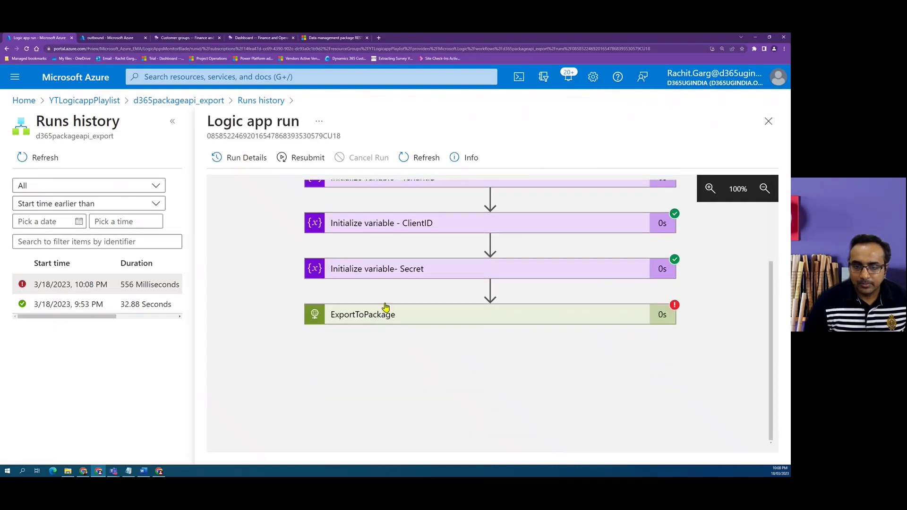
left_click(384, 311)
scroll(375, 255, "down", 3)
scroll(375, 254, "down", 5)
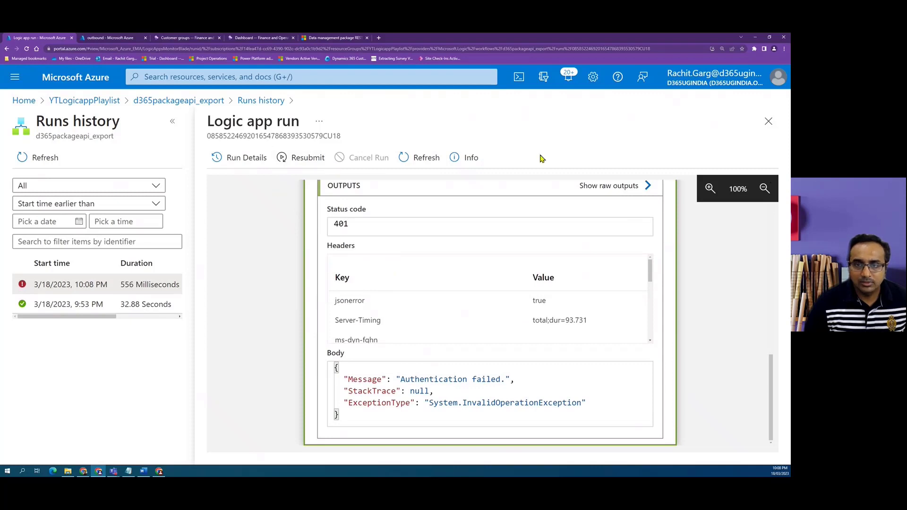
Reopen the d365packageapi_export workflow for editing and add the Authentication parameter to the ExportToPackage action.
left_click(769, 121)
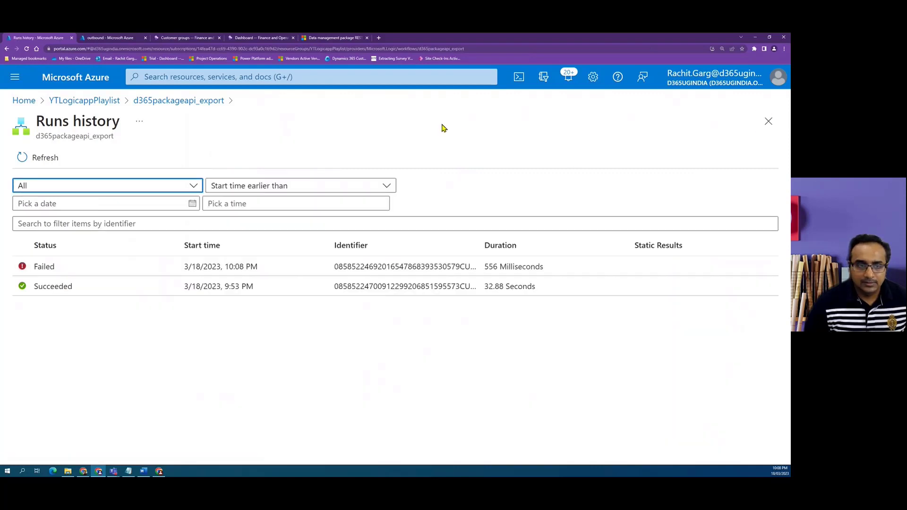
left_click(146, 100)
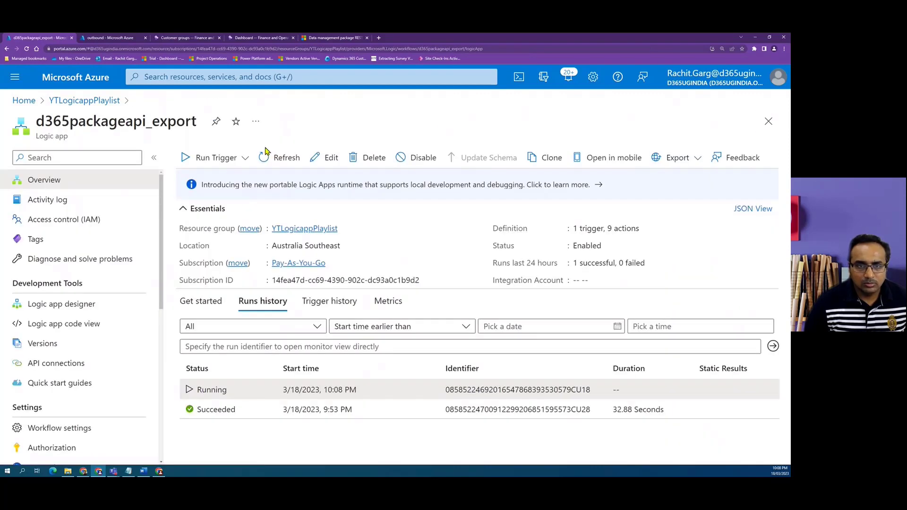
left_click(326, 157)
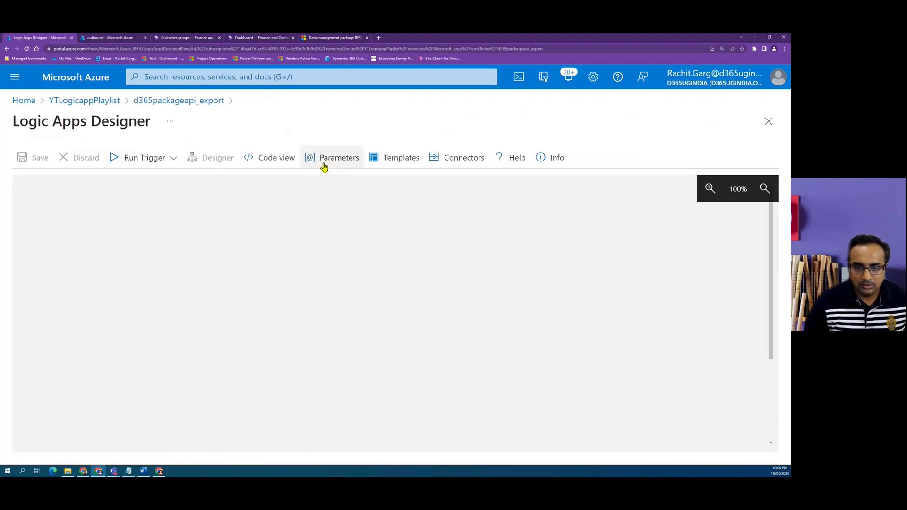
scroll(350, 240, "down", 1)
scroll(350, 240, "down", 2)
left_click(369, 315)
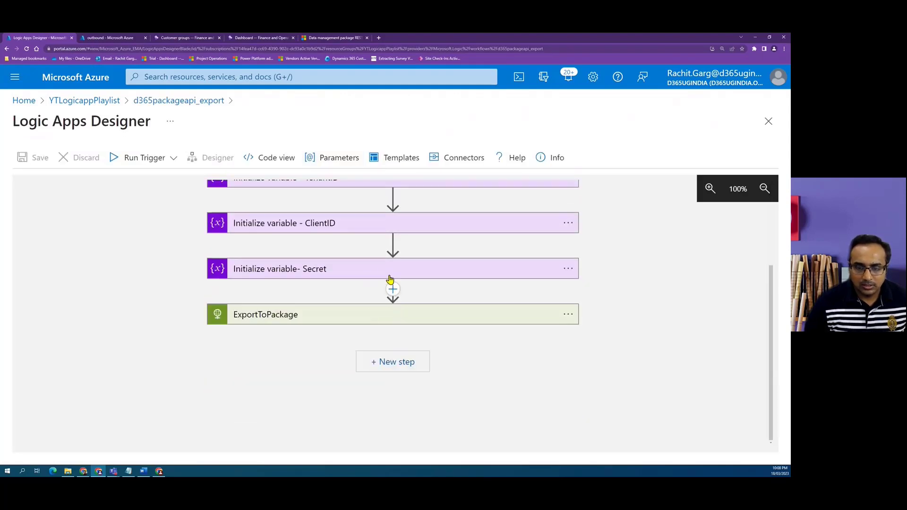
scroll(411, 271, "down", 5)
left_click(288, 382)
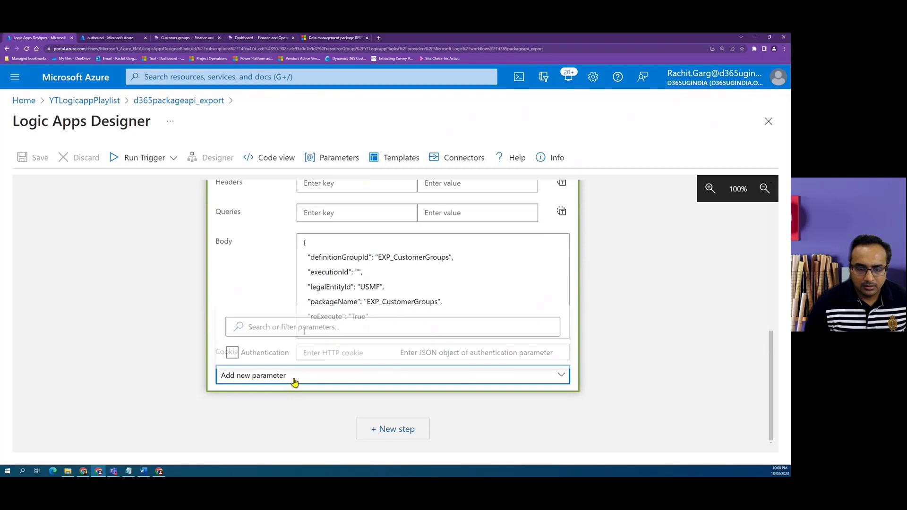
left_click(232, 349)
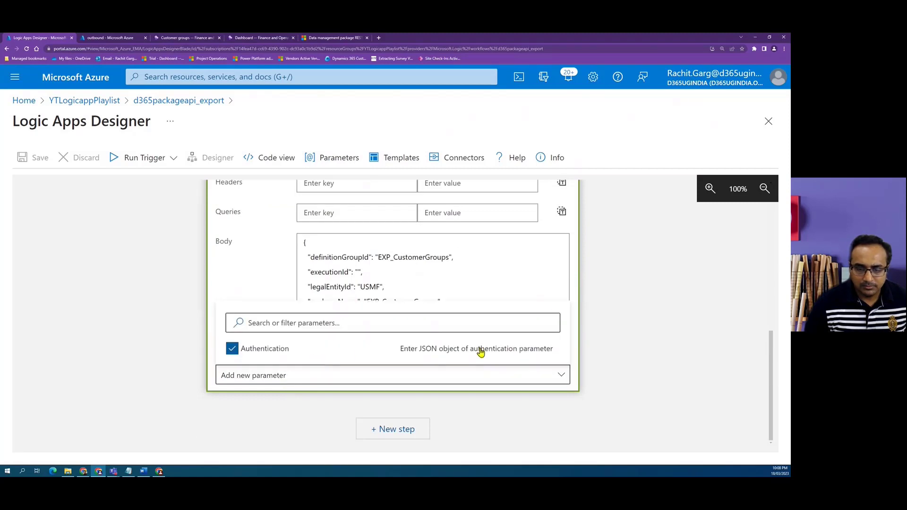
left_click(625, 360)
scroll(618, 361, "down", 1)
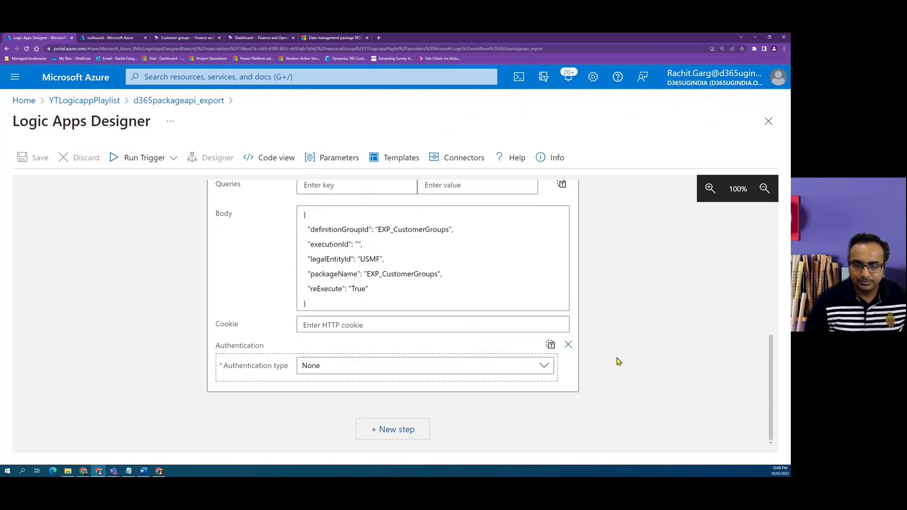
Set the authentication type of the ExportToPackage action to Active Directory OAuth.
left_click(539, 367)
key("Escape")
left_click(544, 366)
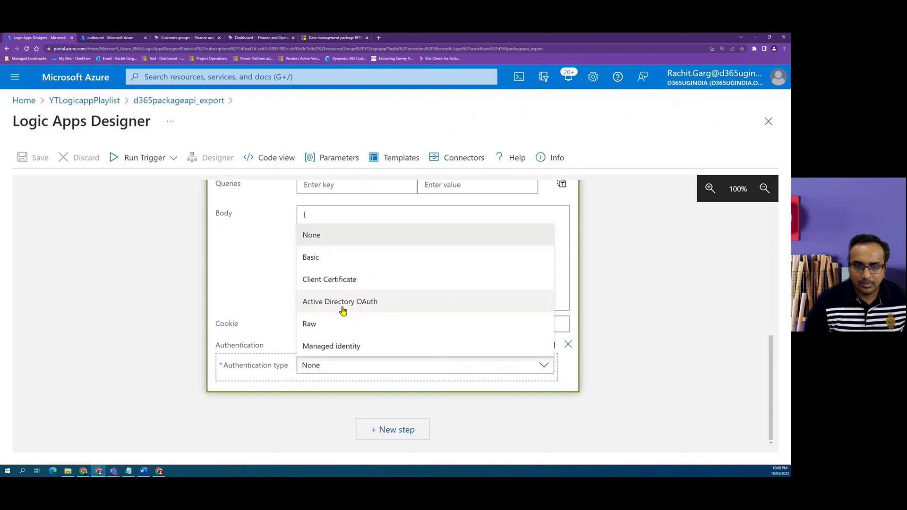
left_click(350, 305)
scroll(614, 361, "down", 3)
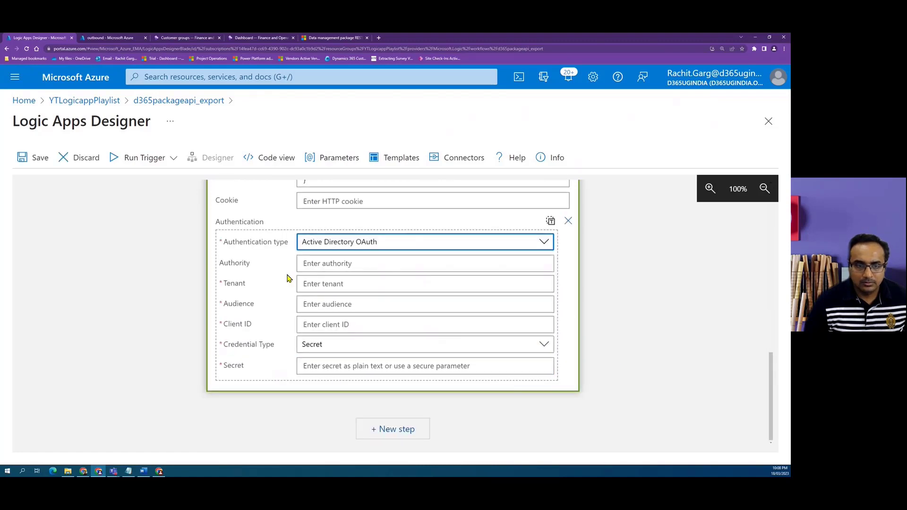
Fill the authentication's Tenant, Audience, Client ID and Secret with the Tenant ID, Audience, ClientID and Secret variables.
left_click(324, 284)
left_click(628, 377)
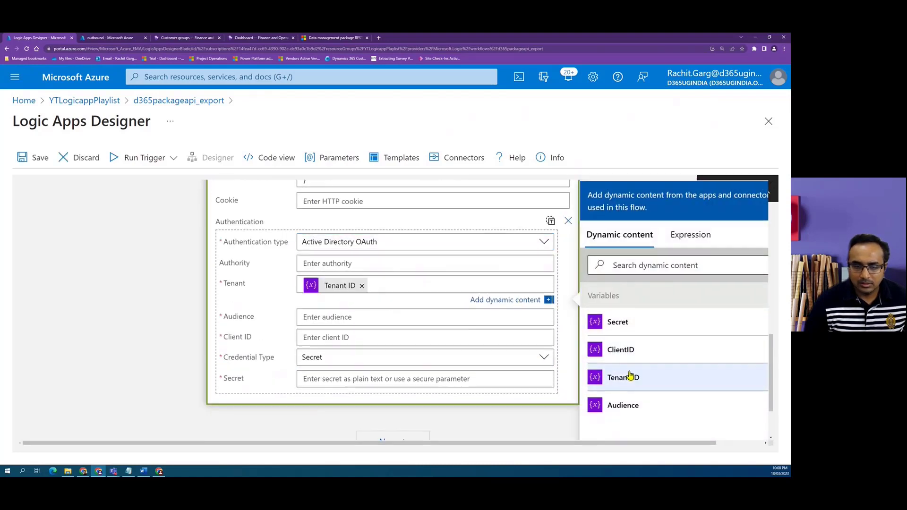
left_click(400, 318)
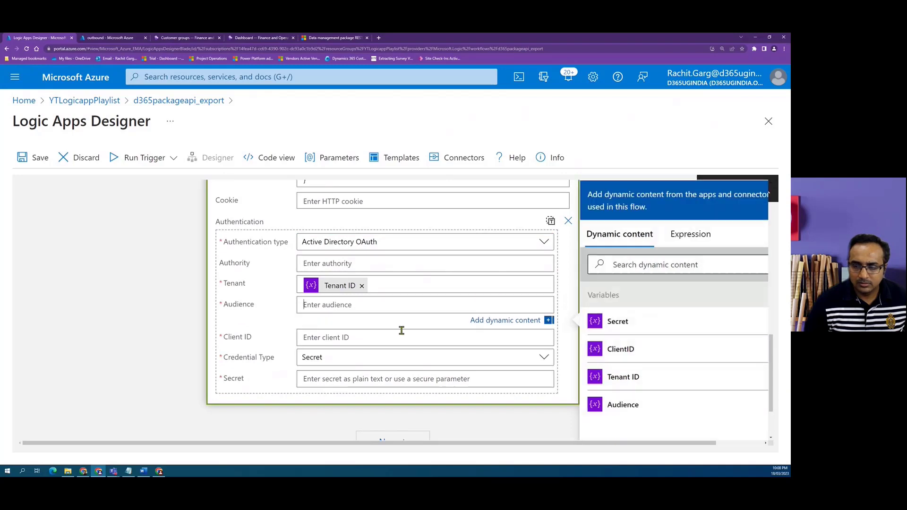
left_click(624, 405)
left_click(360, 339)
left_click(621, 350)
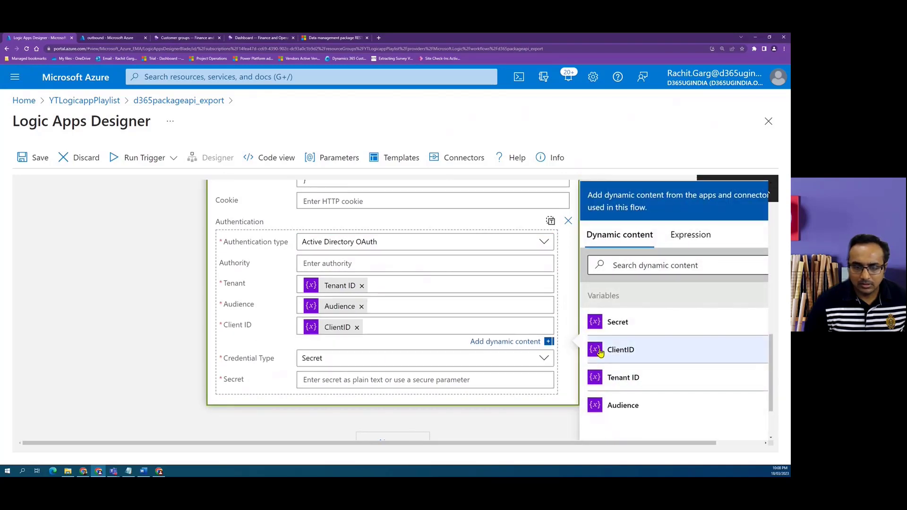
left_click(384, 379)
left_click(620, 322)
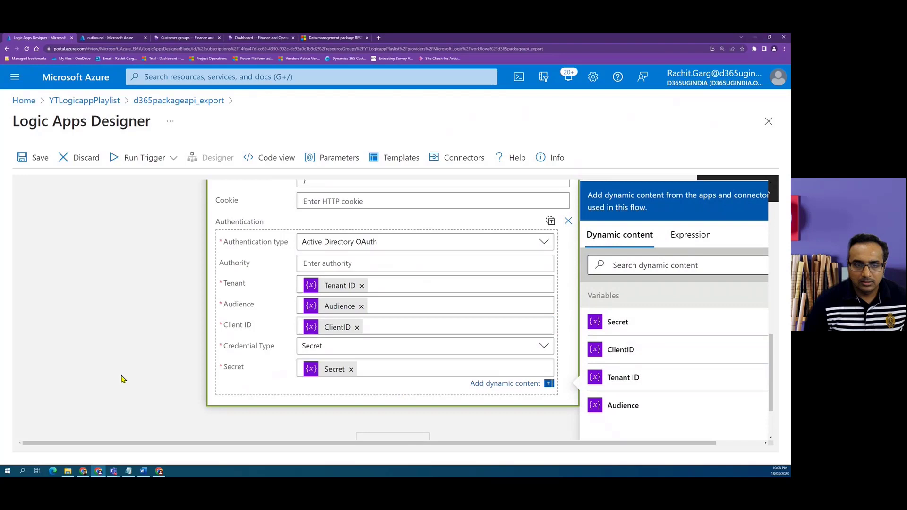
Save the logic app with its authentication settings, run its trigger and dismiss the notification.
left_click(27, 156)
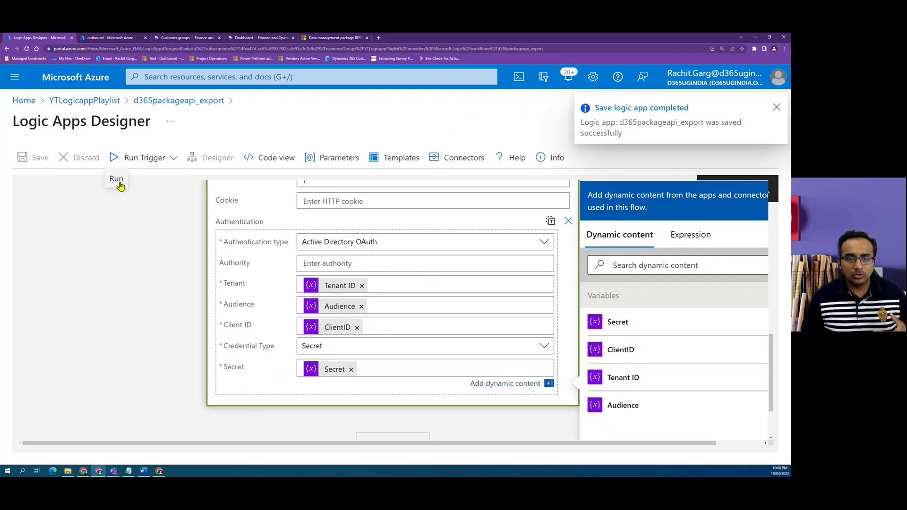
left_click(119, 184)
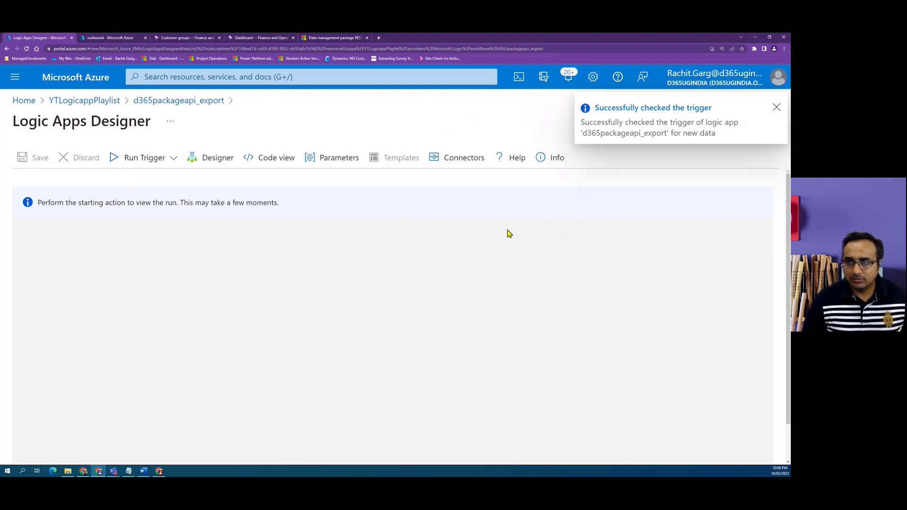
left_click(776, 108)
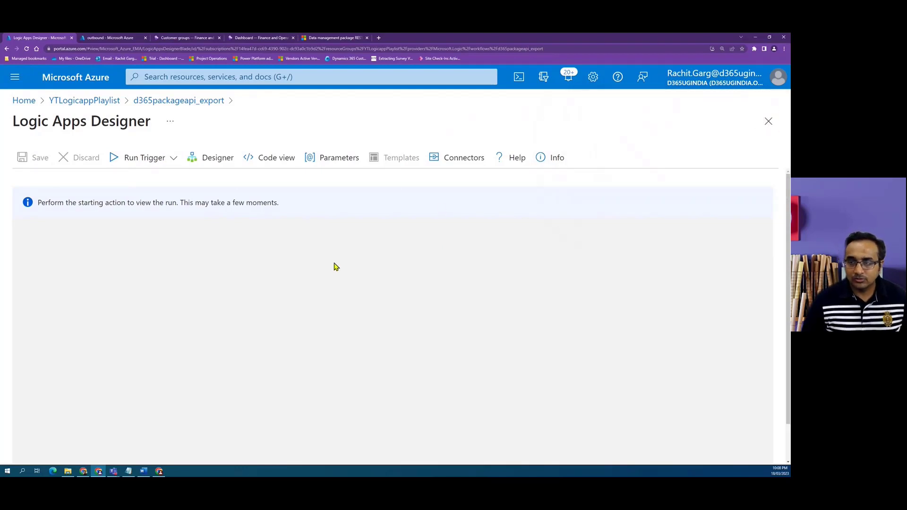
Switch to Finance and Operations, open the EXP_CUSTOMERGROUPS execution history and check the job ID of the latest export.
left_click(196, 42)
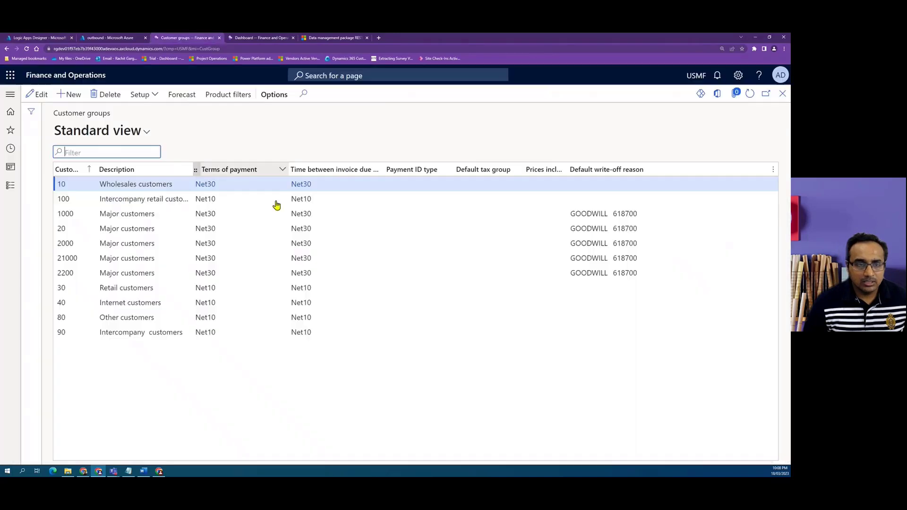
left_click(16, 152)
left_click(52, 197)
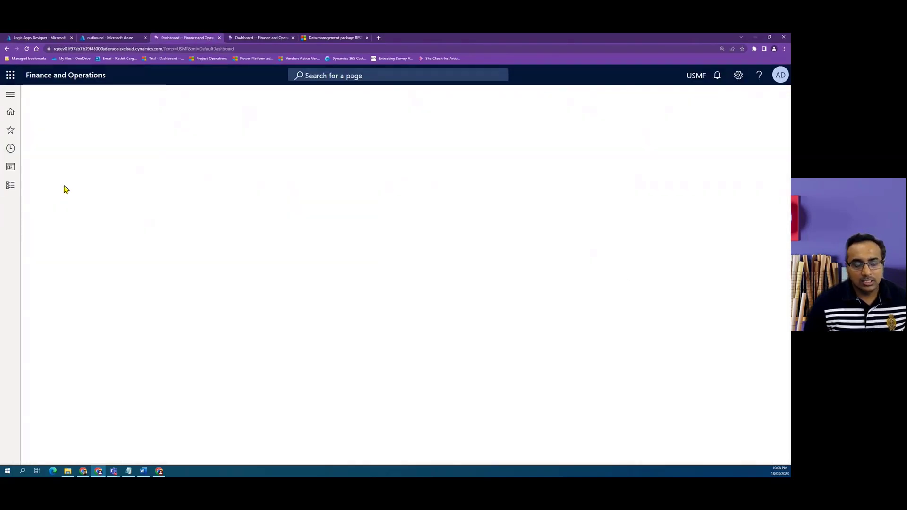
left_click(218, 376)
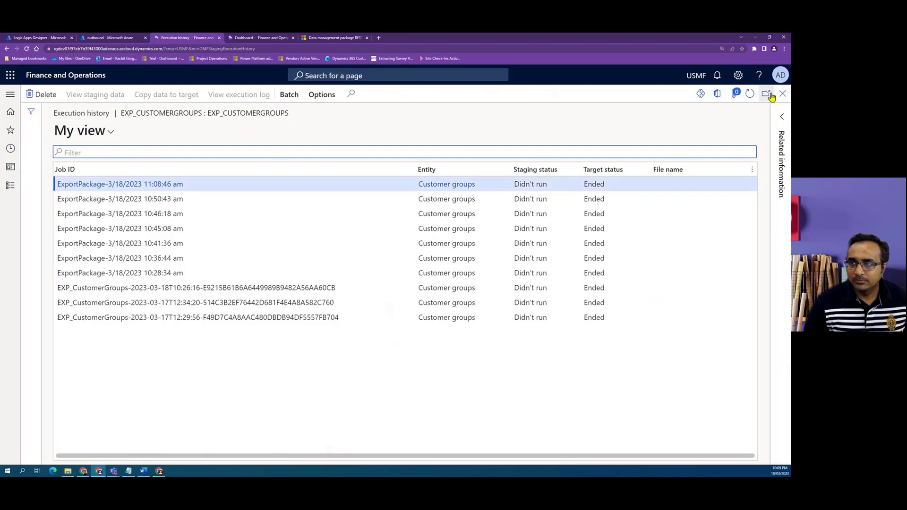
left_click_drag(182, 185, 36, 187)
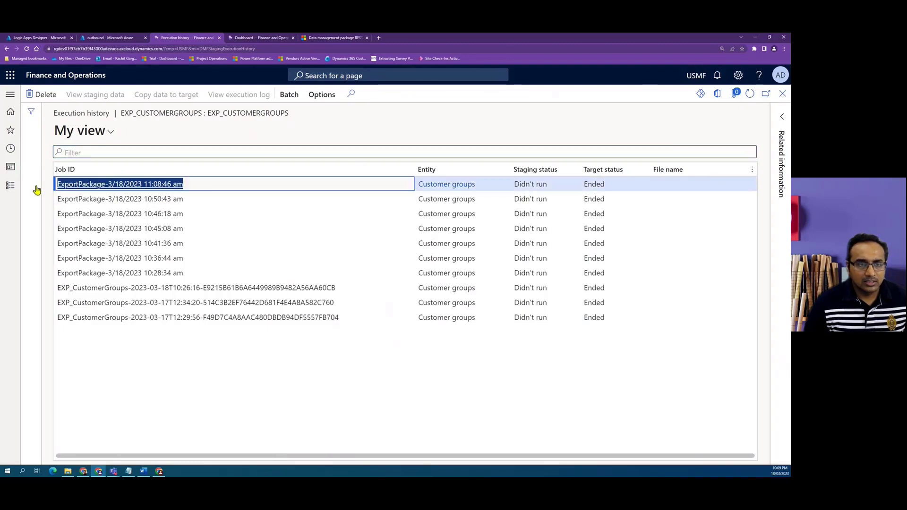
Return to the Logic Apps run in Azure and examine the ExportToPackage action's inputs and the value in its output body.
left_click(34, 37)
scroll(429, 358, "down", 3)
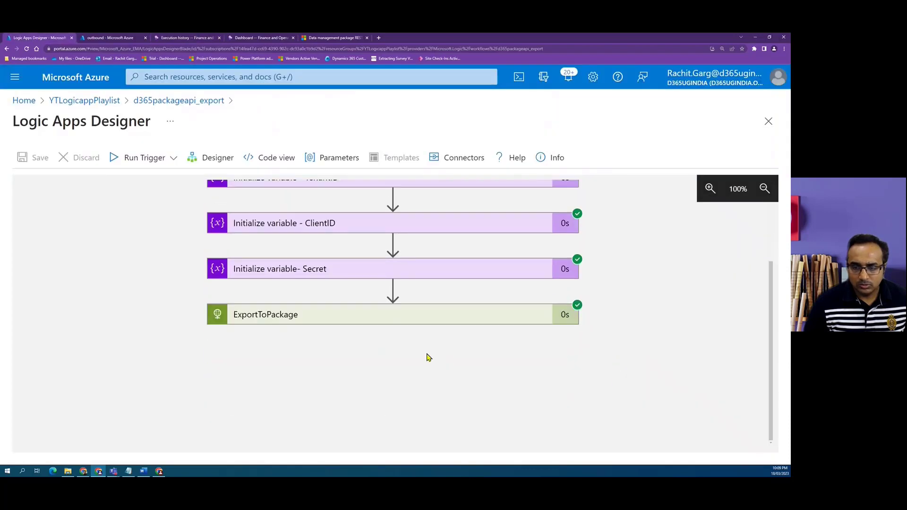
left_click(454, 318)
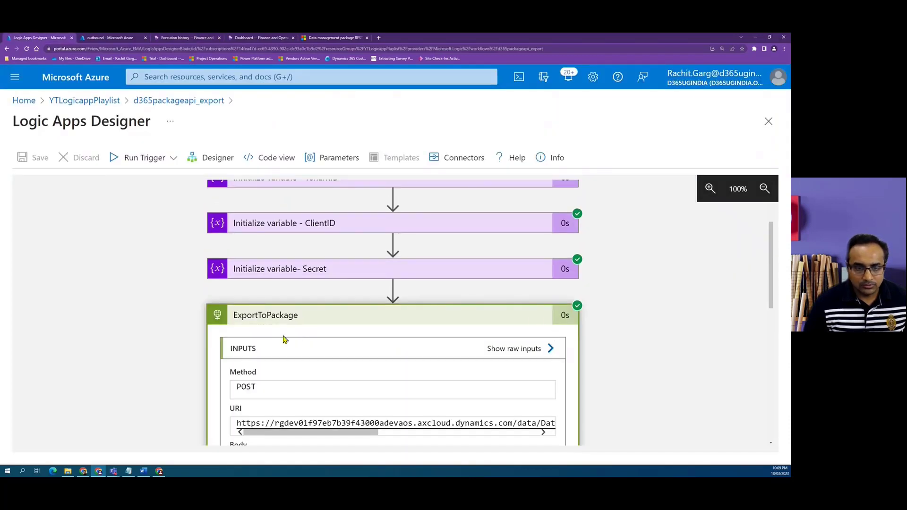
scroll(387, 327, "down", 4)
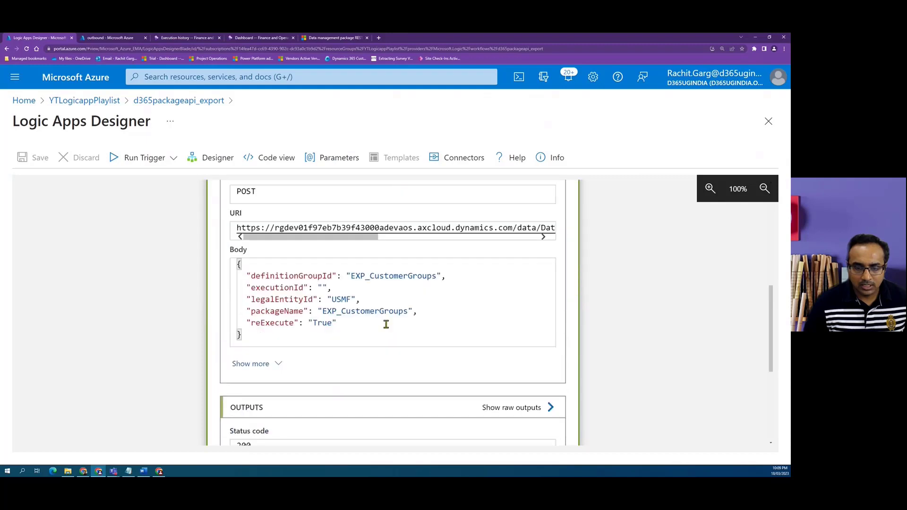
scroll(386, 324, "down", 3)
scroll(346, 348, "down", 5)
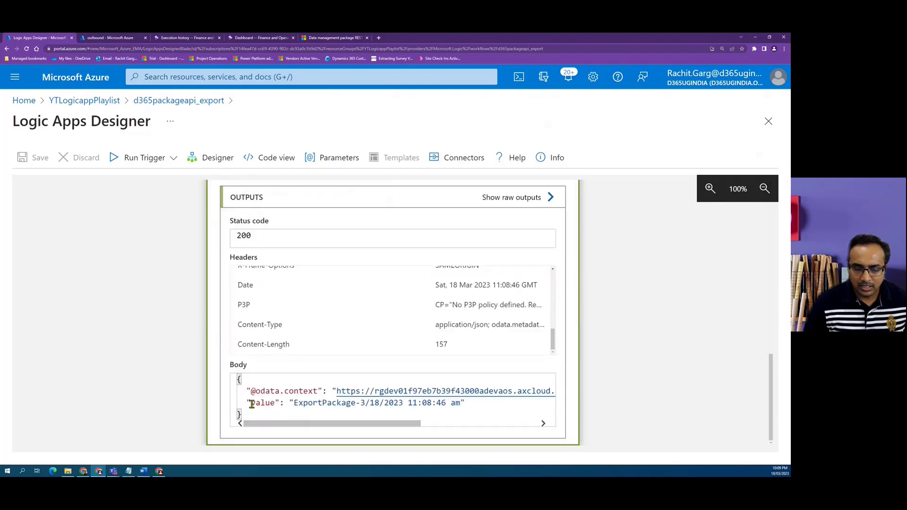
left_click_drag(252, 404, 468, 403)
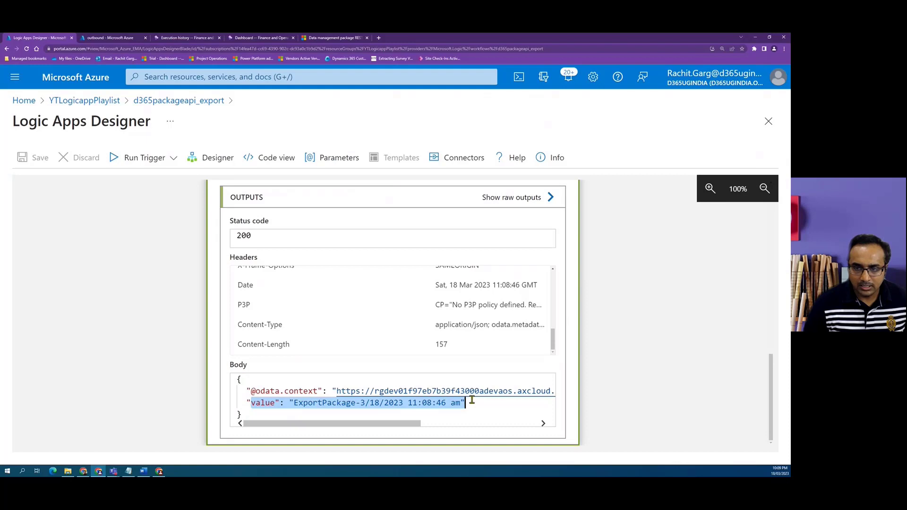
Copy the body JSON from the raw outputs of ExportToPackage and reopen the d365packageapi_export workflow for editing.
left_click(516, 198)
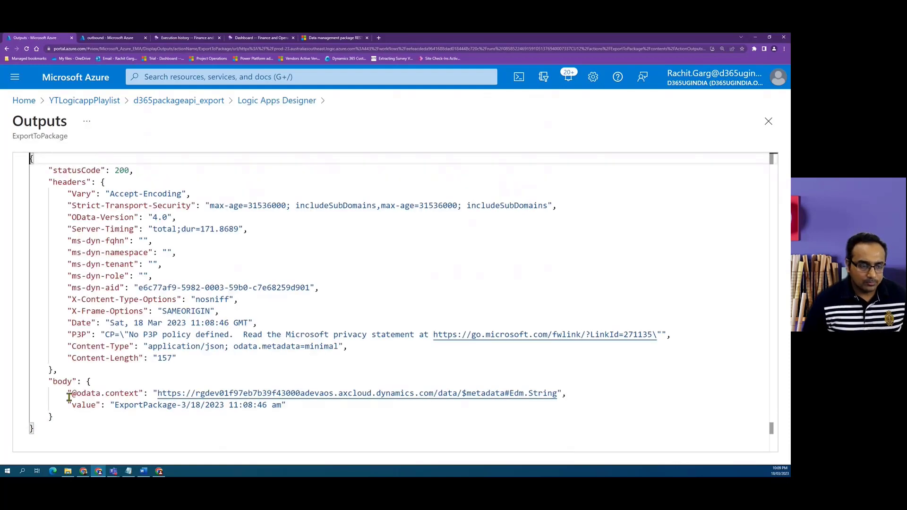
left_click_drag(86, 381, 85, 413)
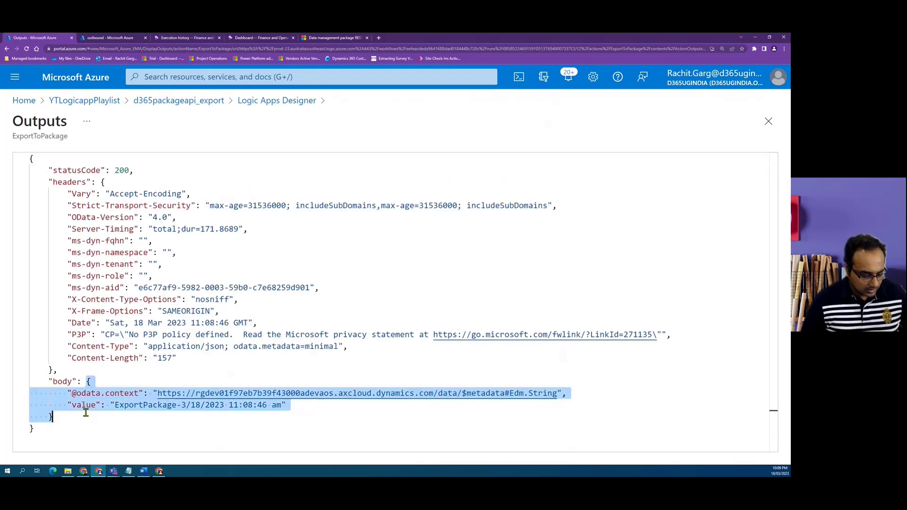
left_click(202, 108)
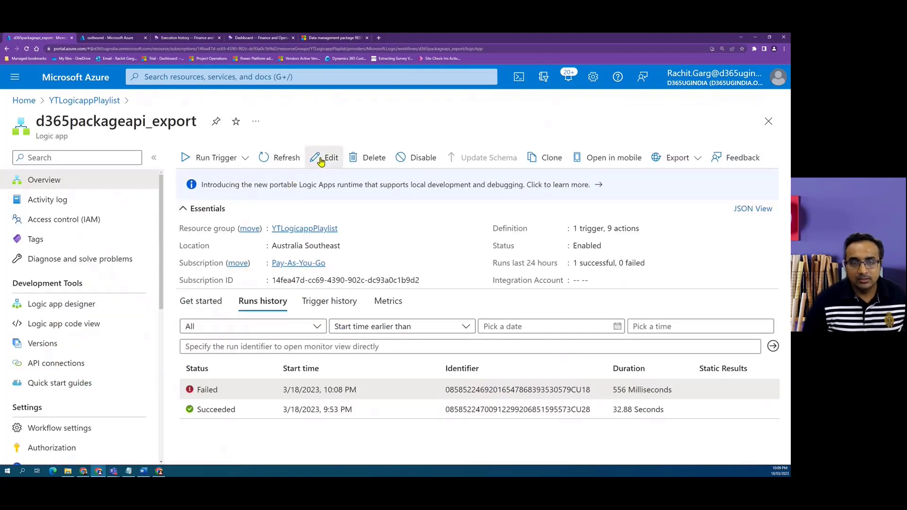
left_click(321, 161)
scroll(461, 289, "down", 3)
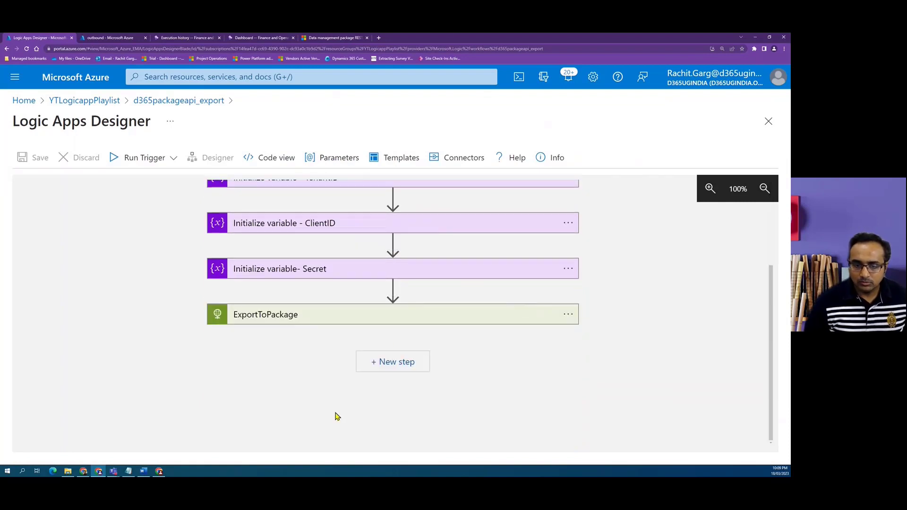
left_click(403, 368)
scroll(470, 378, "down", 3)
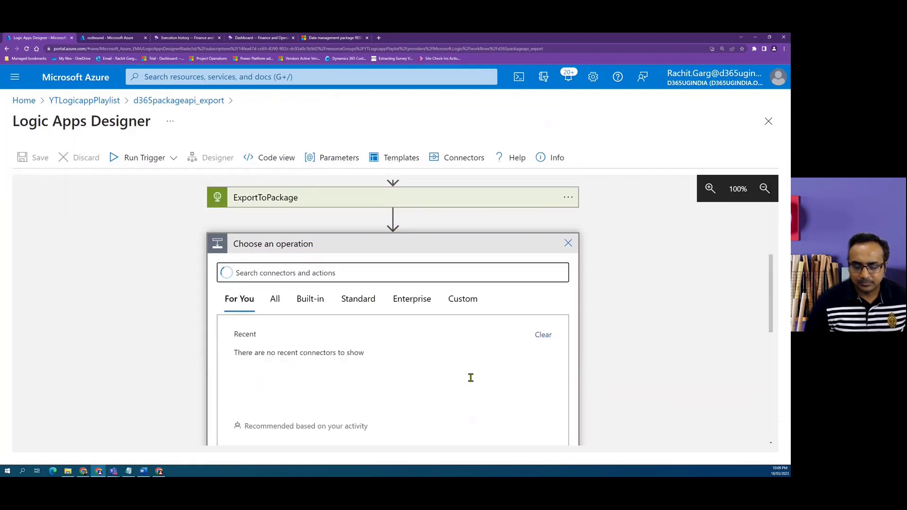
left_click(431, 367)
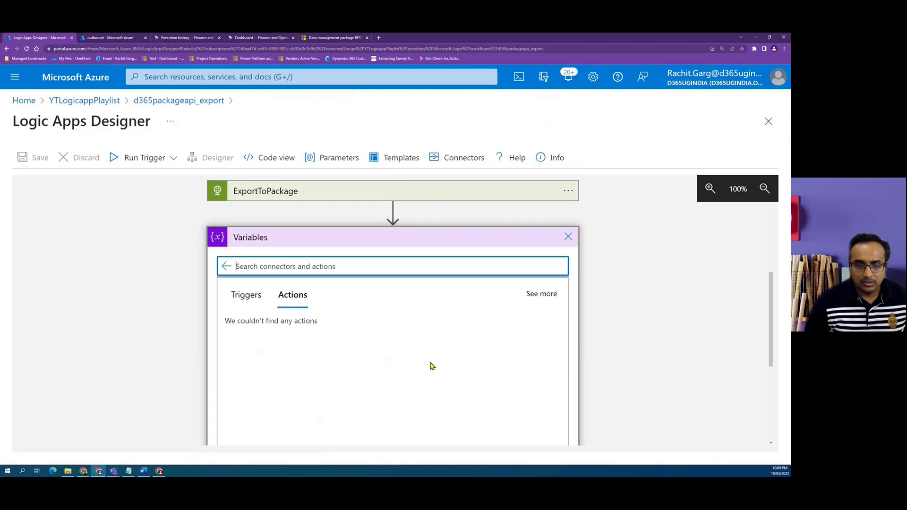
scroll(270, 321, "down", 3)
scroll(290, 370, "up", 3)
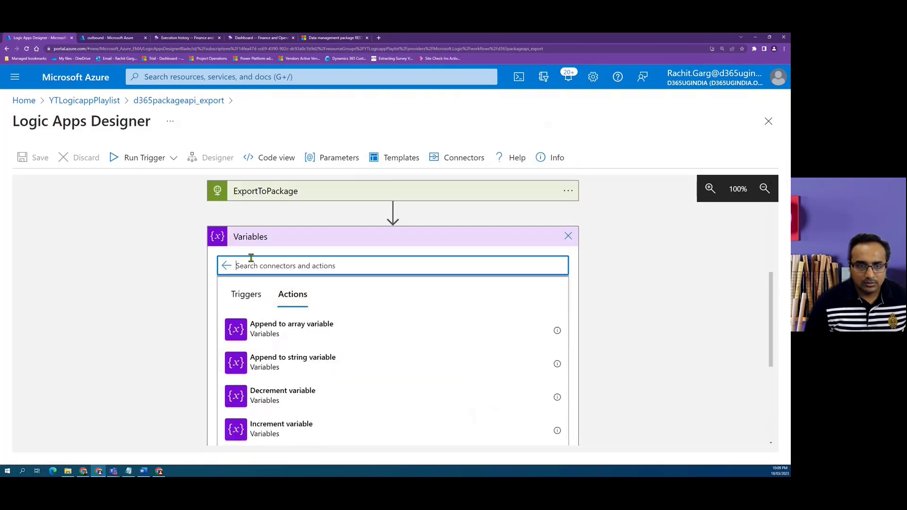
left_click(568, 236)
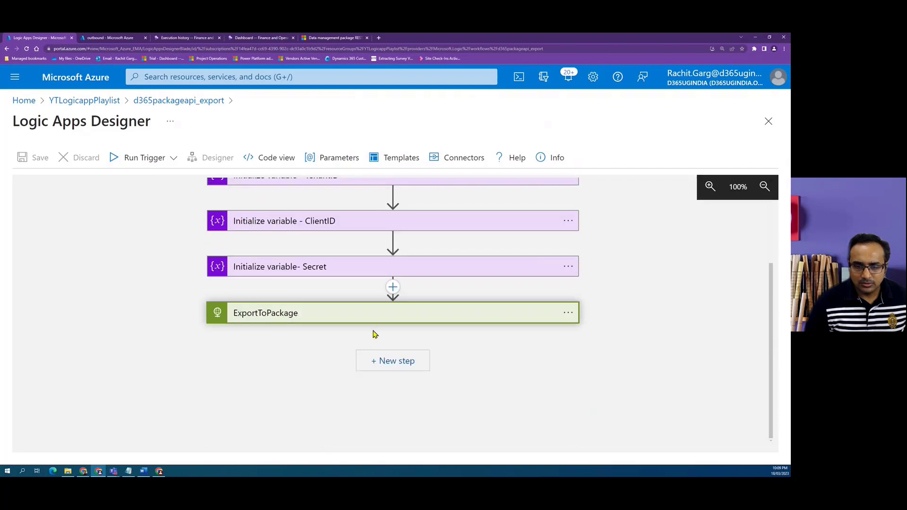
Add a Parse JSON action after ExportToPackage and generate its schema from the copied response body as sample payload.
left_click(407, 359)
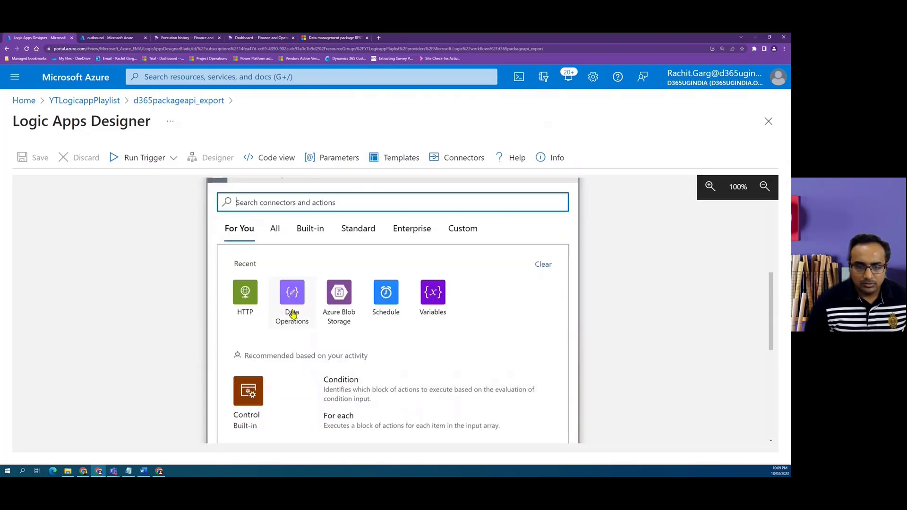
left_click(291, 309)
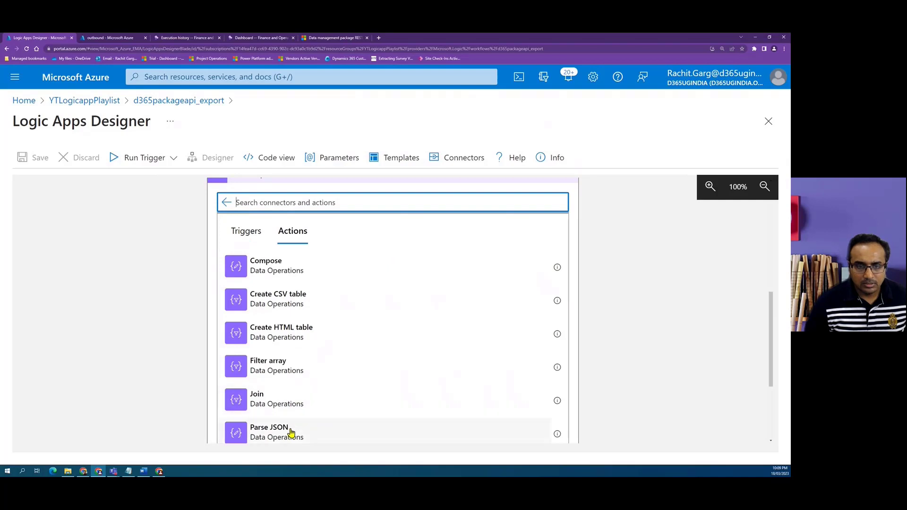
left_click(292, 431)
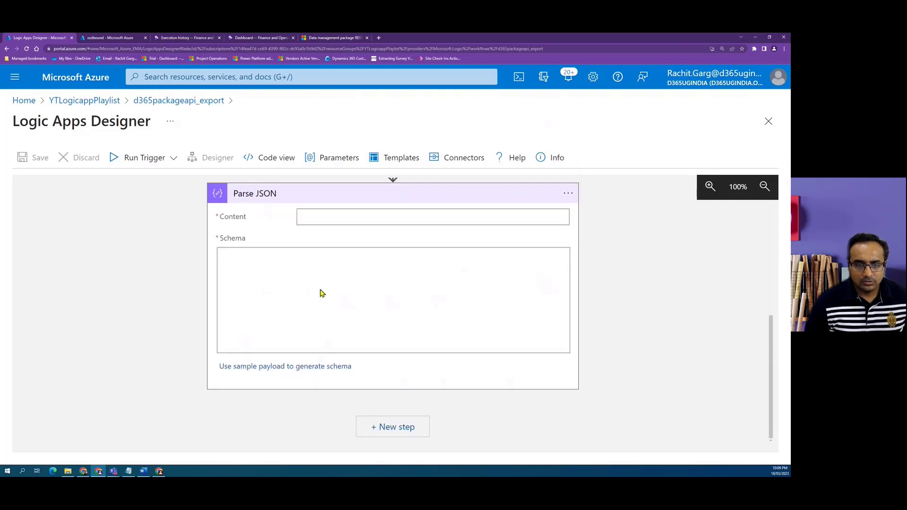
left_click(288, 367)
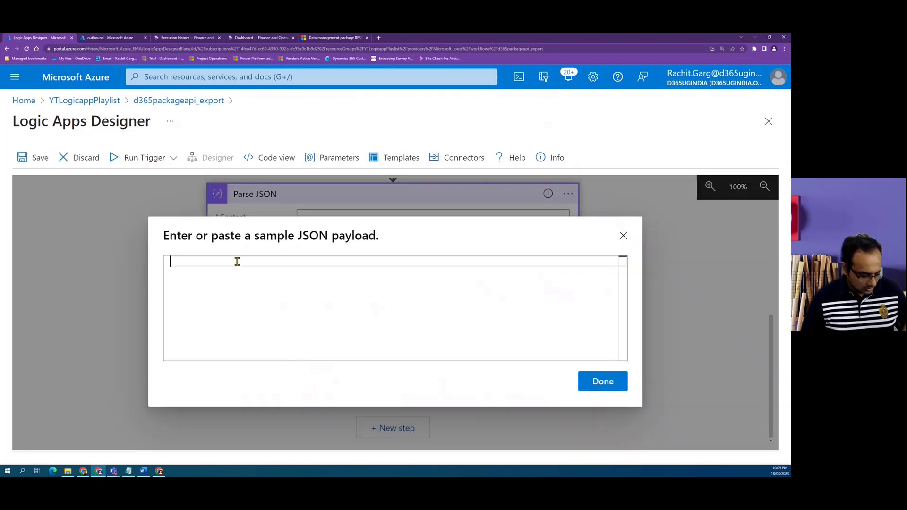
type("{     \"@odata.context\": \"https://rgdev01f97eb7b39f43000adevaos.axcloud.dynamics.com/data/$metadata#Edm.String\",     \"value\": \"ExportPackage-3/18/2023 11:08:46 am\" }")
left_click(596, 388)
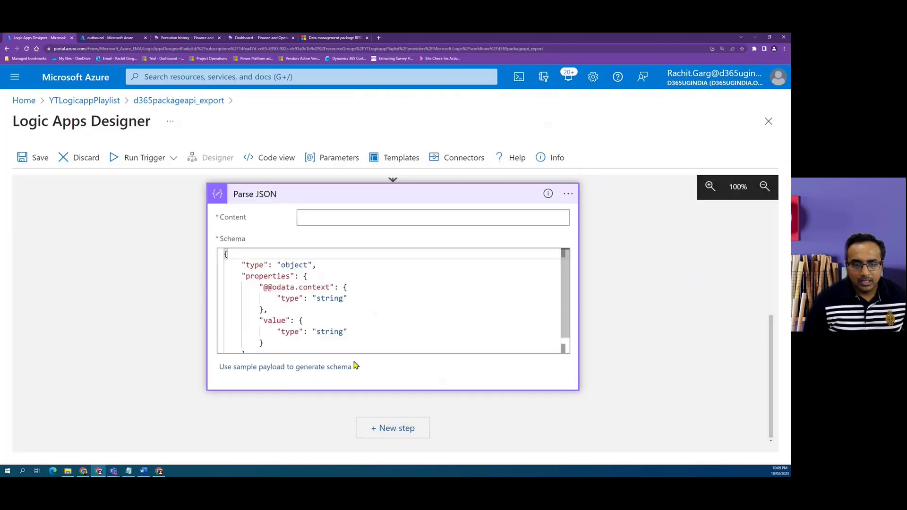
Set the content of the Parse JSON action to the Body output of ExportToPackage.
scroll(406, 366, "up", 2)
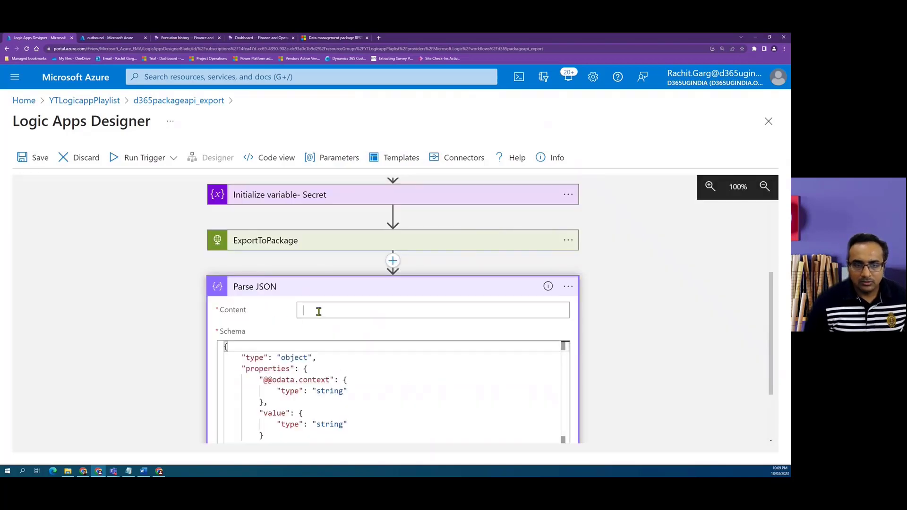
left_click(319, 312)
scroll(660, 369, "down", 1)
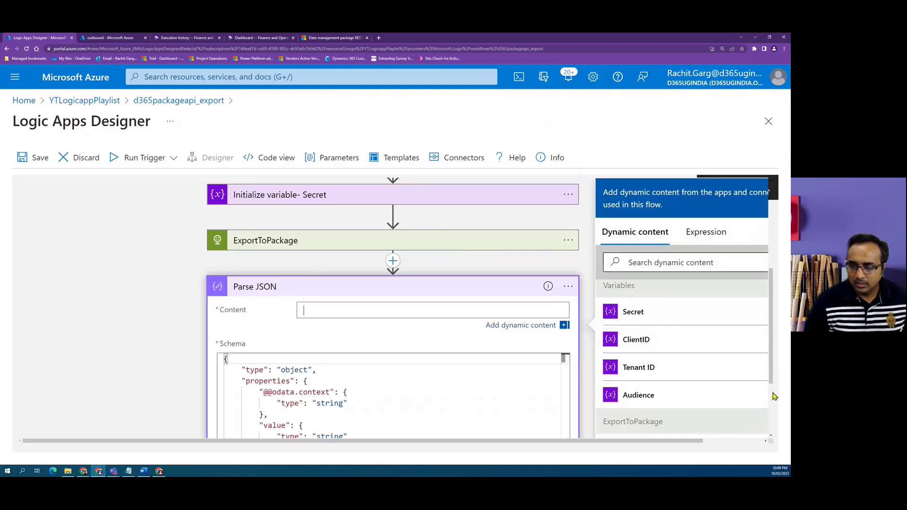
scroll(756, 366, "down", 3)
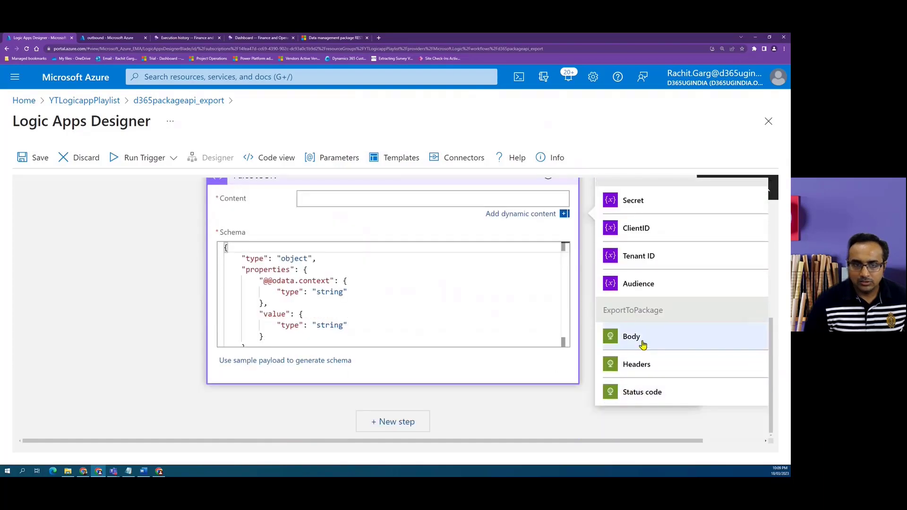
left_click(631, 337)
left_click(122, 256)
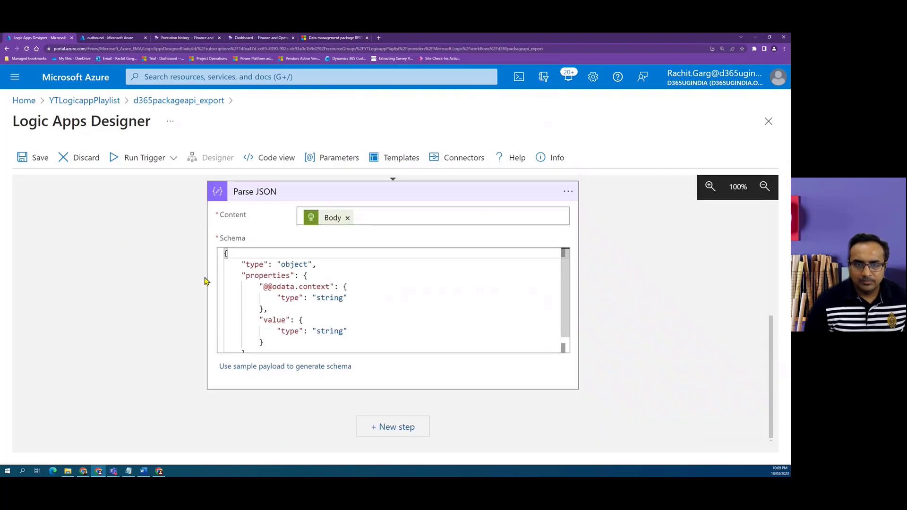
Add an Initialize variable action after Parse JSON and name the variable ExecutionID.
scroll(199, 286, "up", 3)
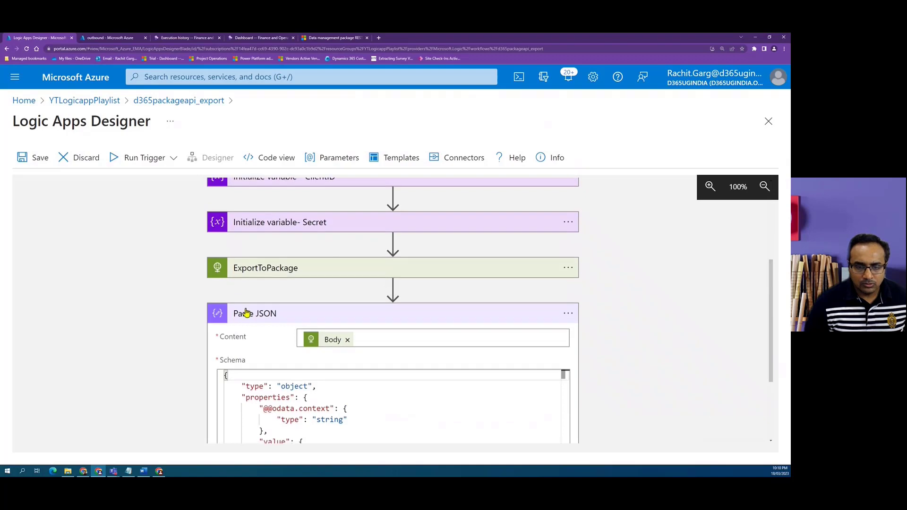
scroll(246, 307, "down", 3)
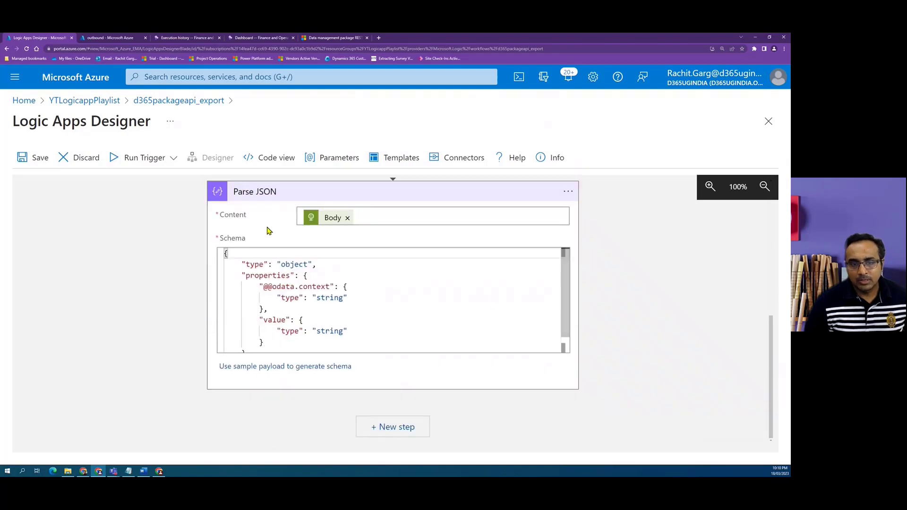
scroll(307, 305, "down", 1)
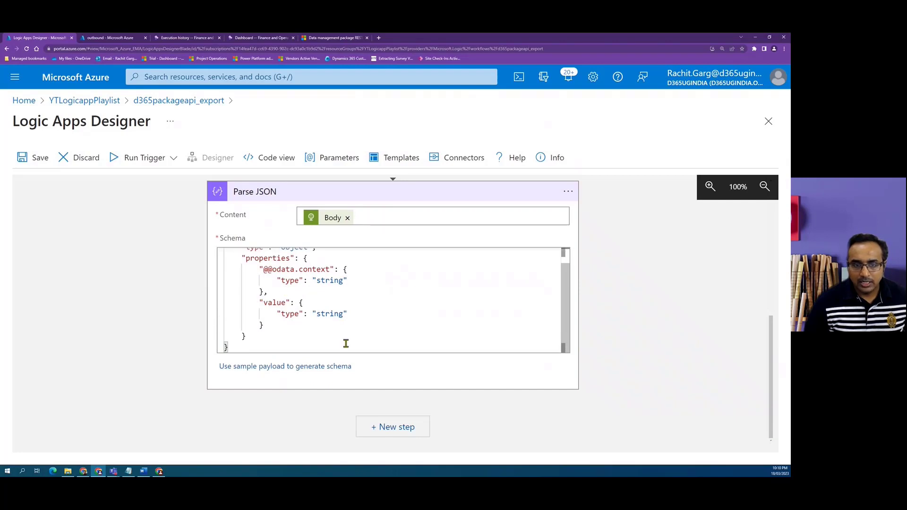
left_click(405, 427)
scroll(472, 330, "down", 3)
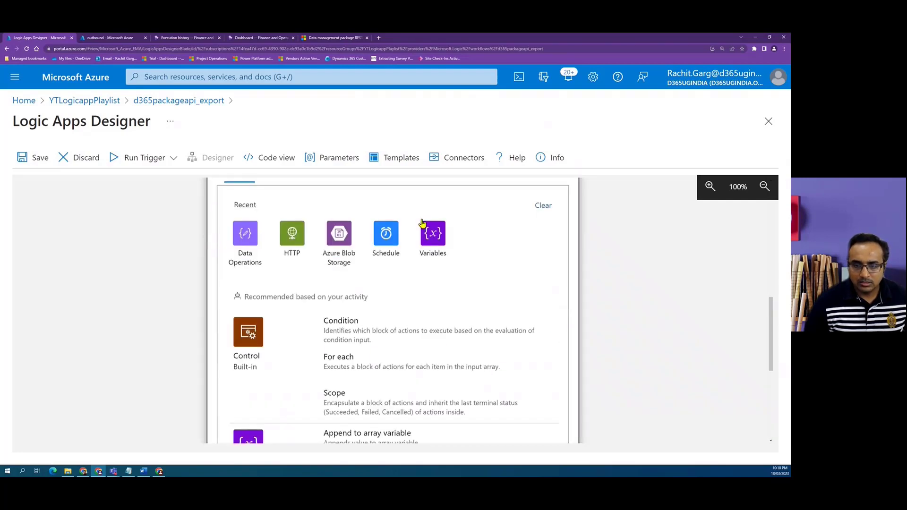
left_click(425, 228)
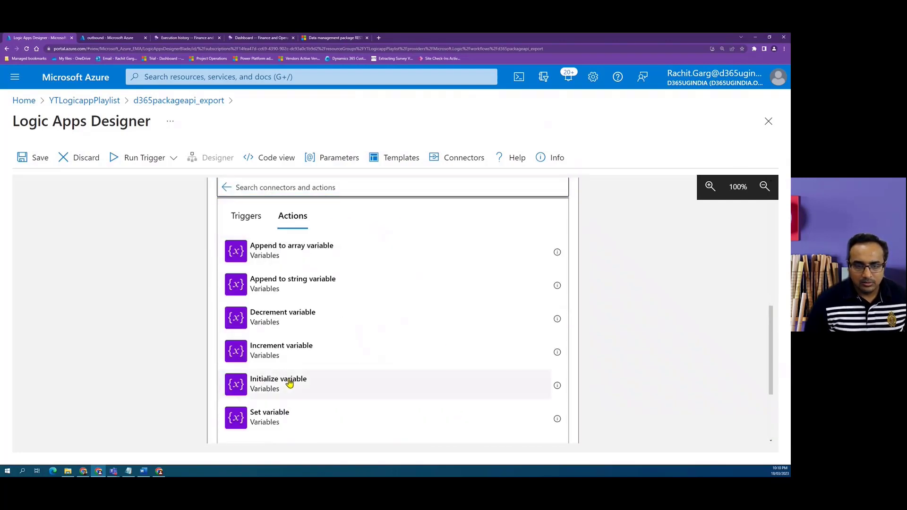
left_click(290, 383)
left_click(352, 331)
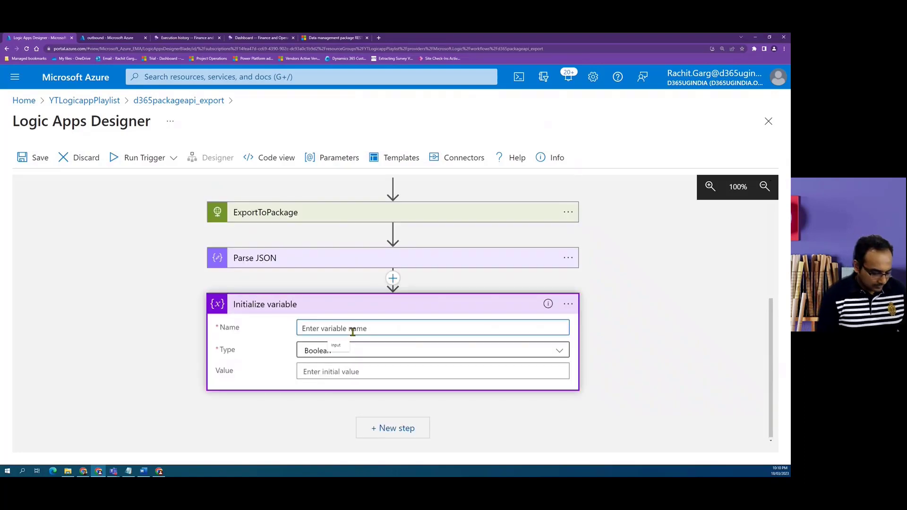
type("ExecutionID")
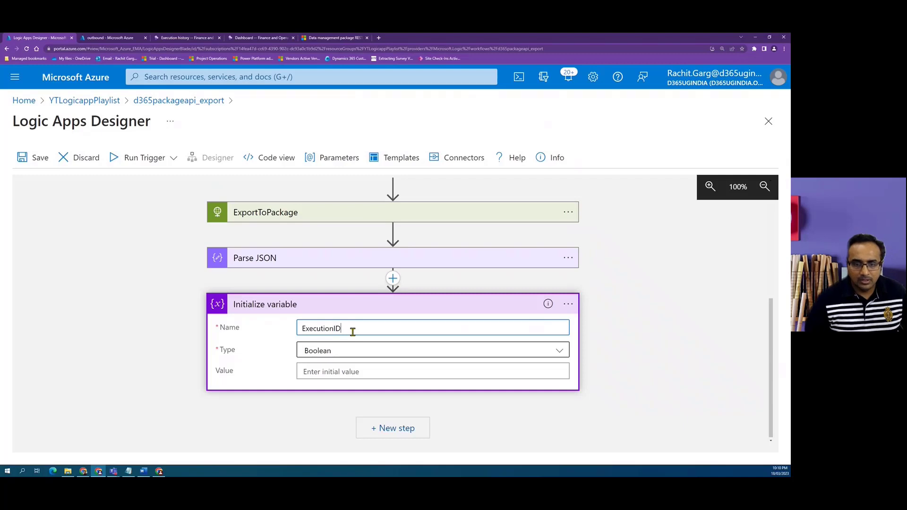
Rename the new variable action as Initialize variable - ExecutionID, reusing the variable's name.
left_click_drag(339, 331, 278, 336)
key("ctrl+c")
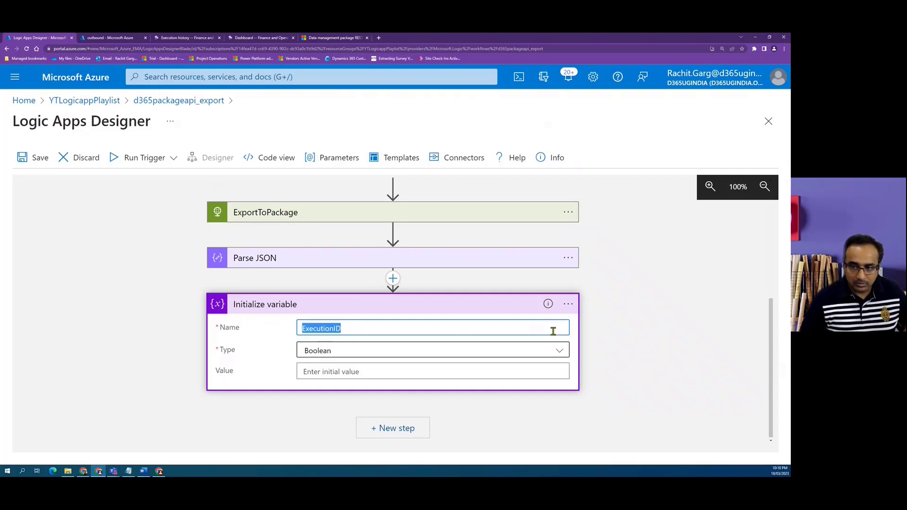
left_click(568, 304)
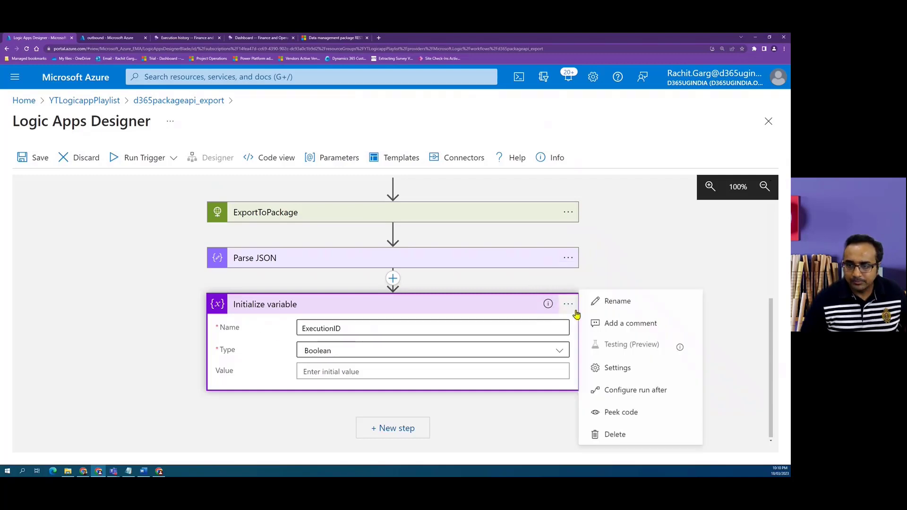
left_click(614, 303)
key("End")
type("-")
key("ctrl+v")
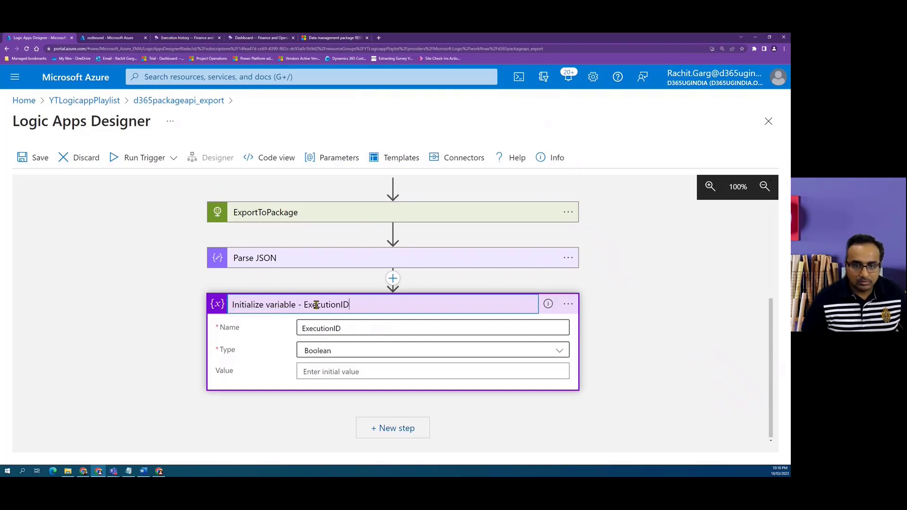
Set the ExecutionID variable's type to String and its initial value to the value output of Parse JSON.
left_click(370, 351)
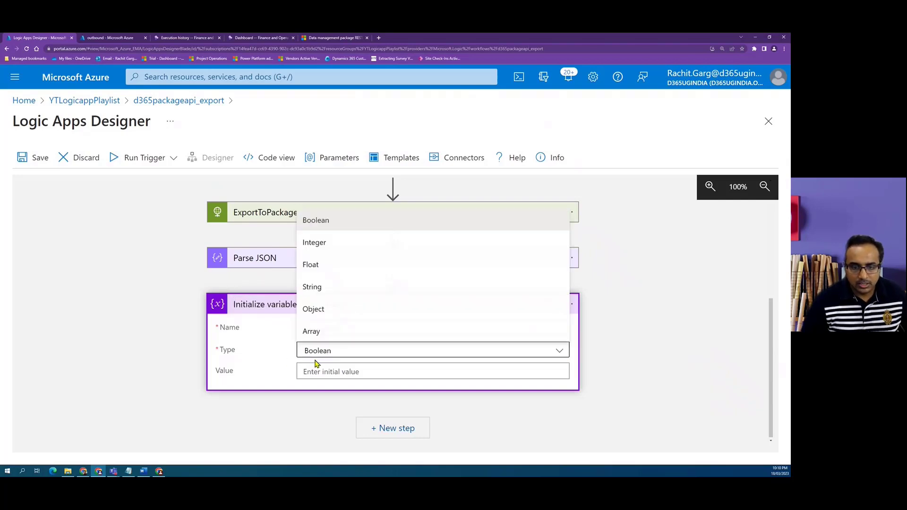
left_click(320, 297)
left_click(360, 368)
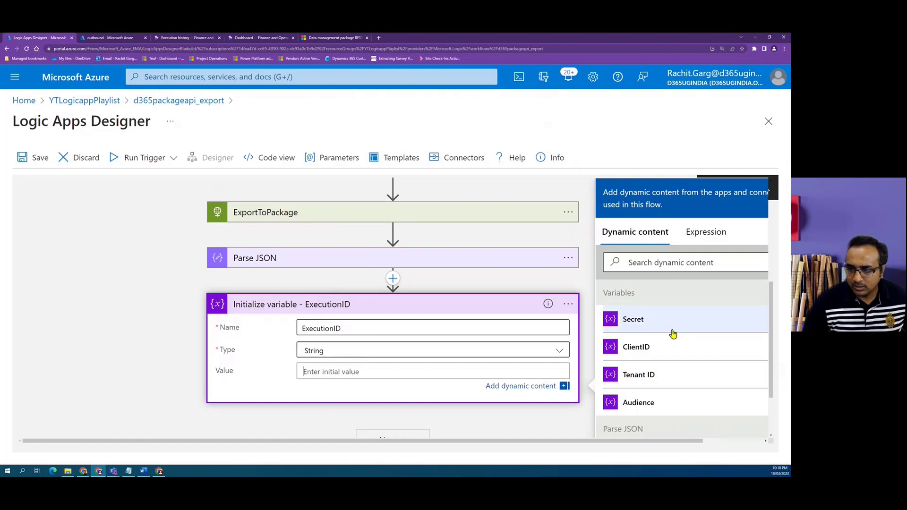
scroll(660, 381, "down", 2)
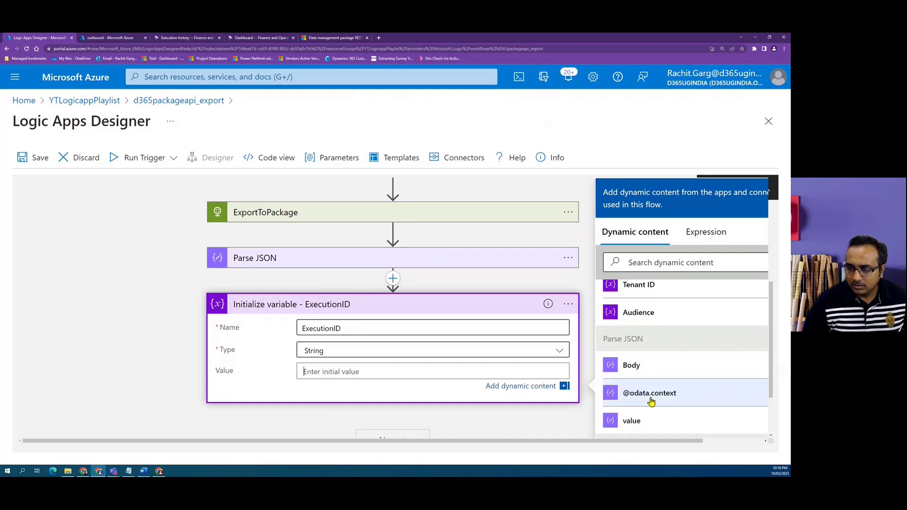
left_click(651, 422)
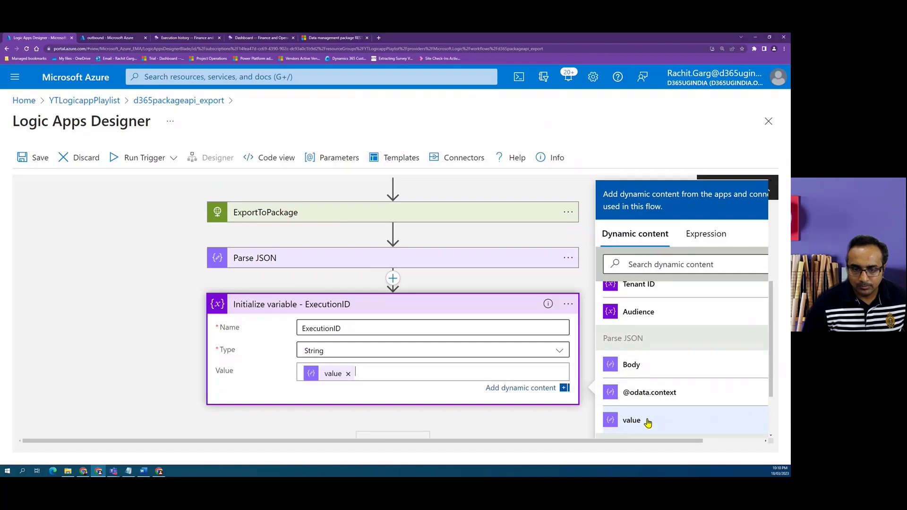
left_click(146, 343)
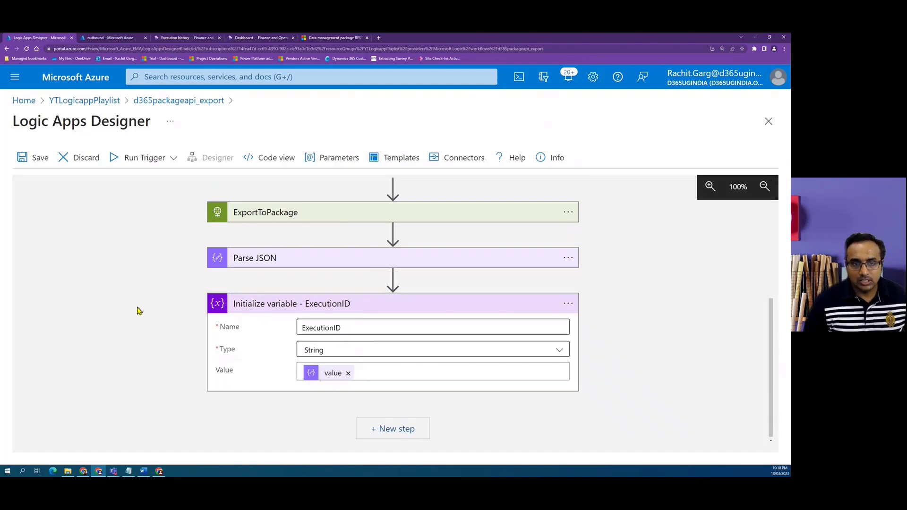
Save the d365packageapi_export logic app, run its trigger and dismiss the save notification.
left_click(35, 160)
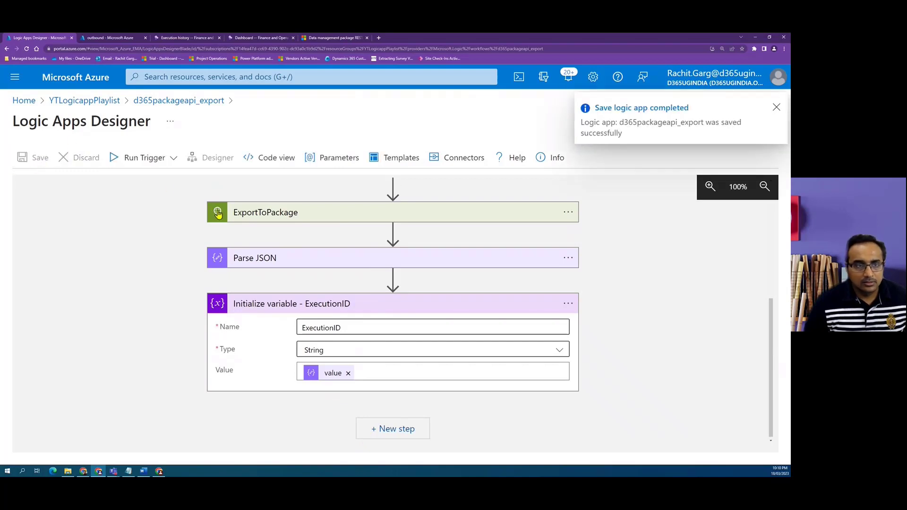
left_click(172, 165)
left_click(118, 183)
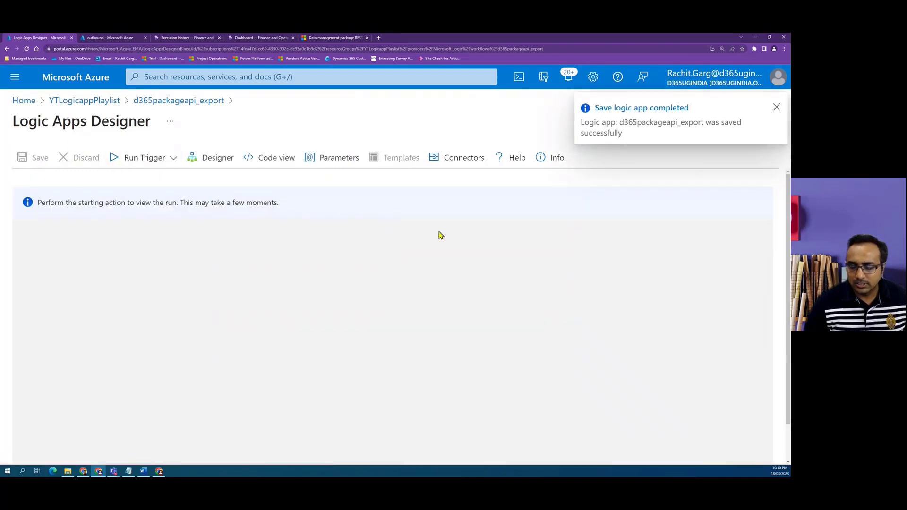
left_click(777, 107)
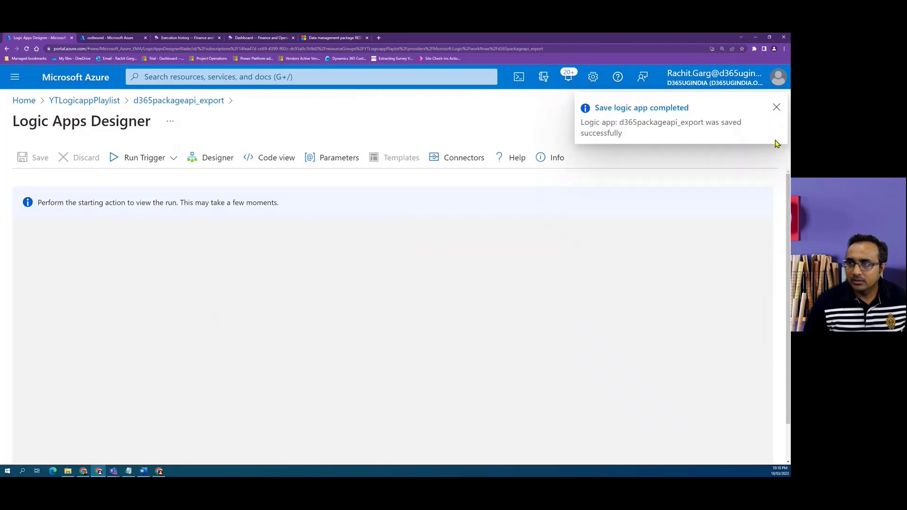
left_click(777, 109)
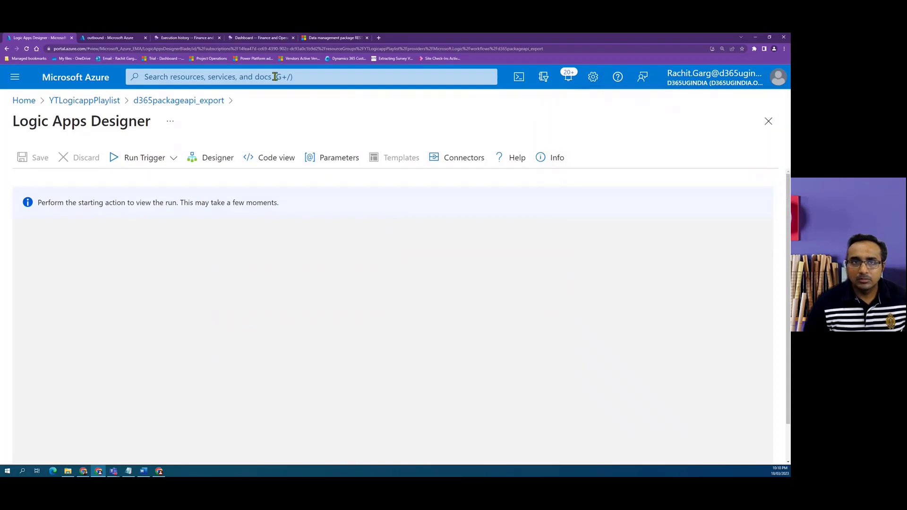
Switch to Finance and Operations, refresh the EXP_CUSTOMERGROUPS execution history and open the newest export job's execution summary.
left_click(198, 42)
left_click(750, 93)
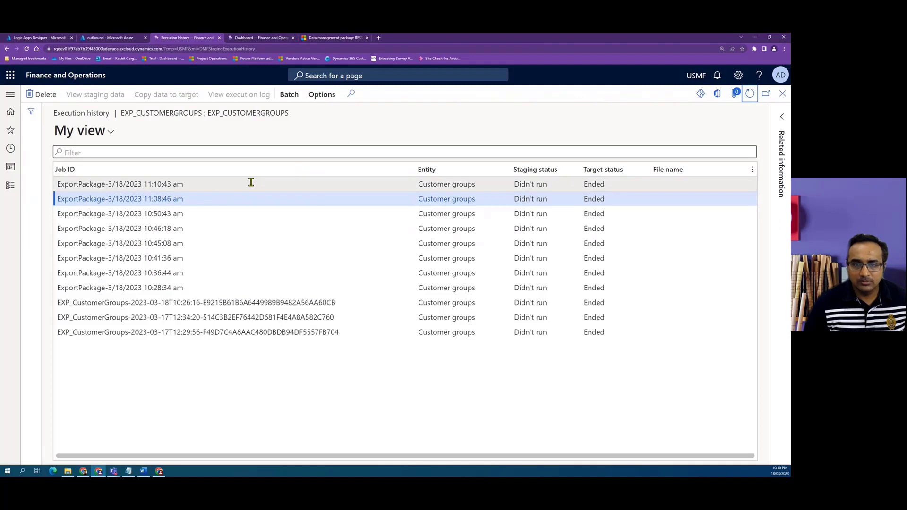
left_click_drag(186, 184, 57, 184)
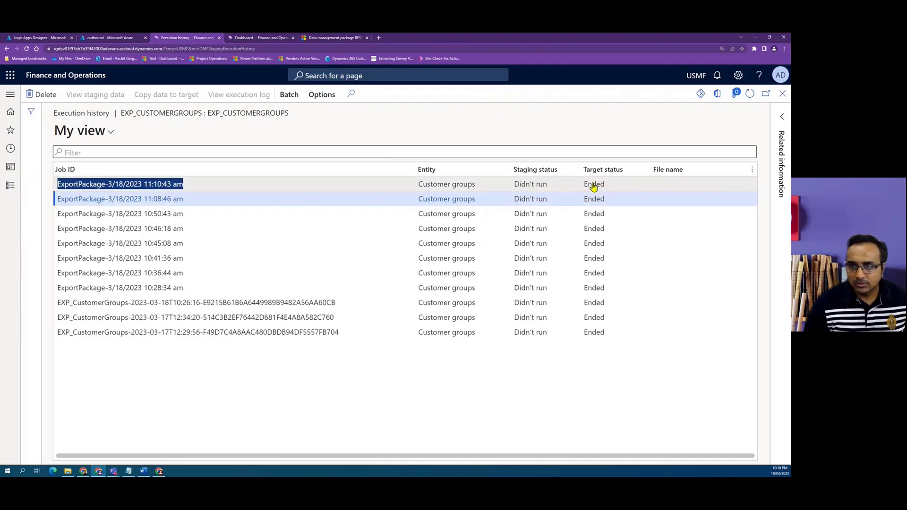
left_click(176, 184)
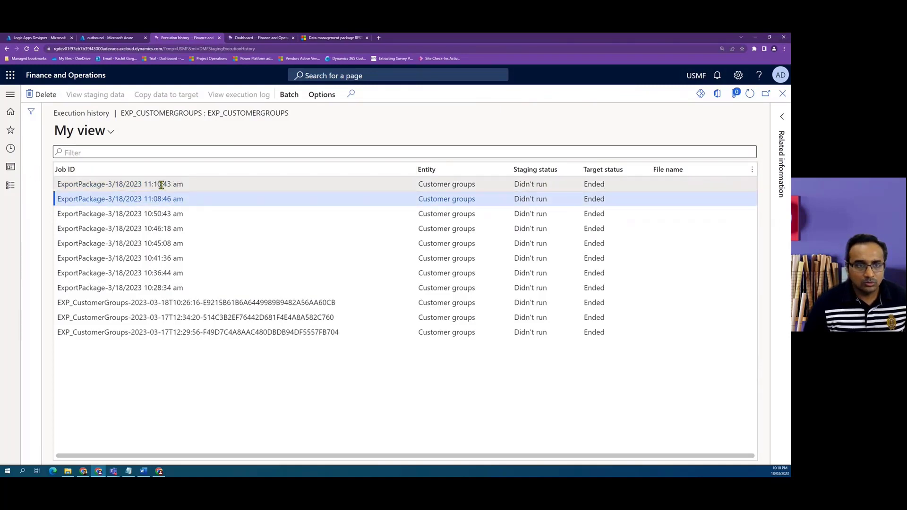
left_click(161, 184)
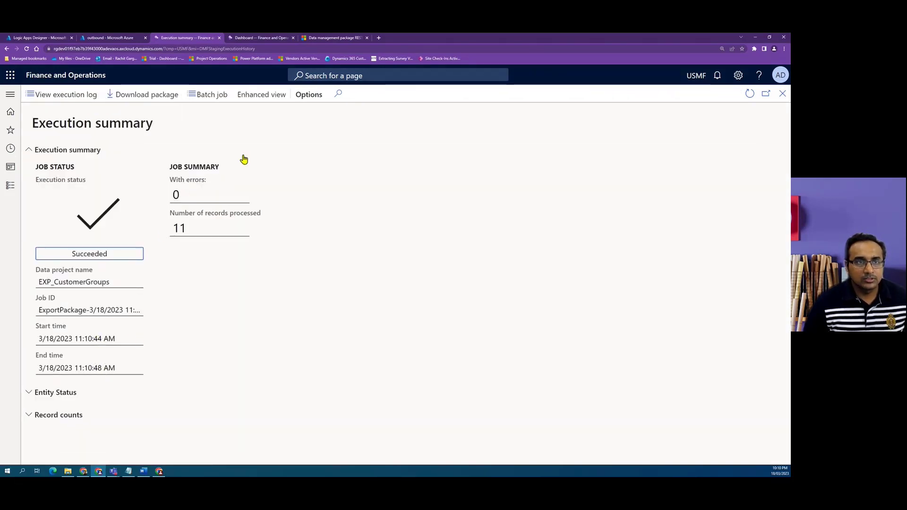
Return to the Logic Apps run and examine the value stored by the Initialize variable - ExecutionID action.
left_click(34, 39)
scroll(681, 291, "down", 3)
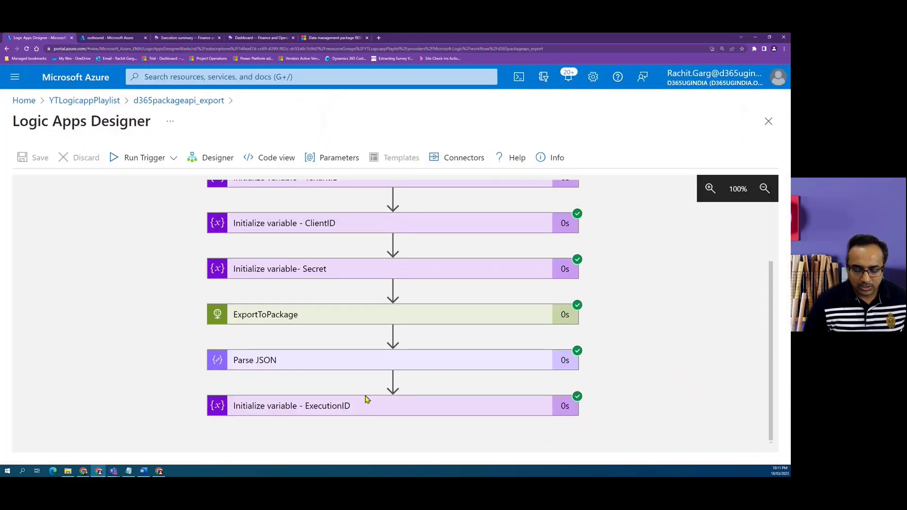
left_click(480, 408)
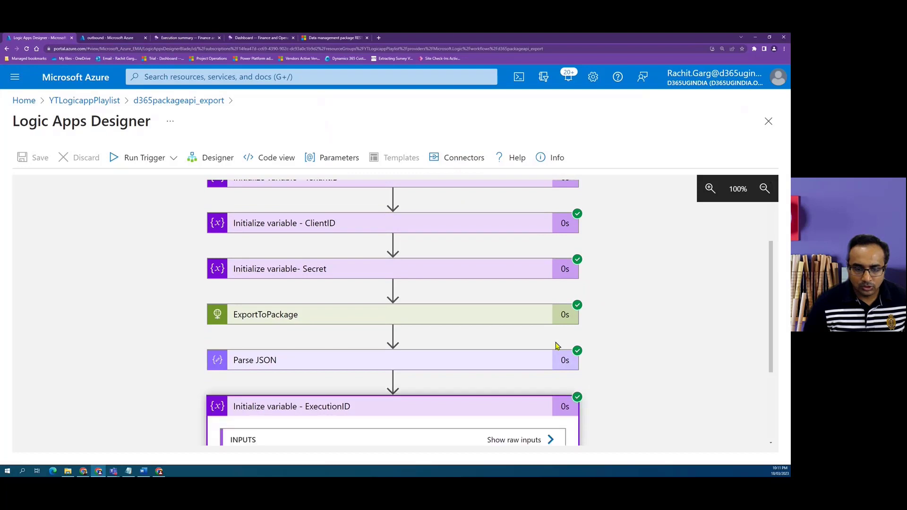
scroll(595, 357, "down", 3)
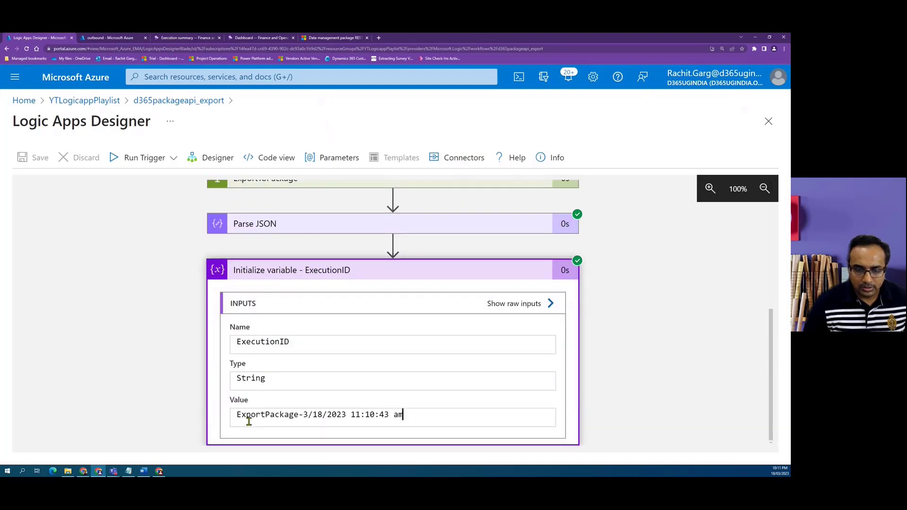
key("shift+Home")
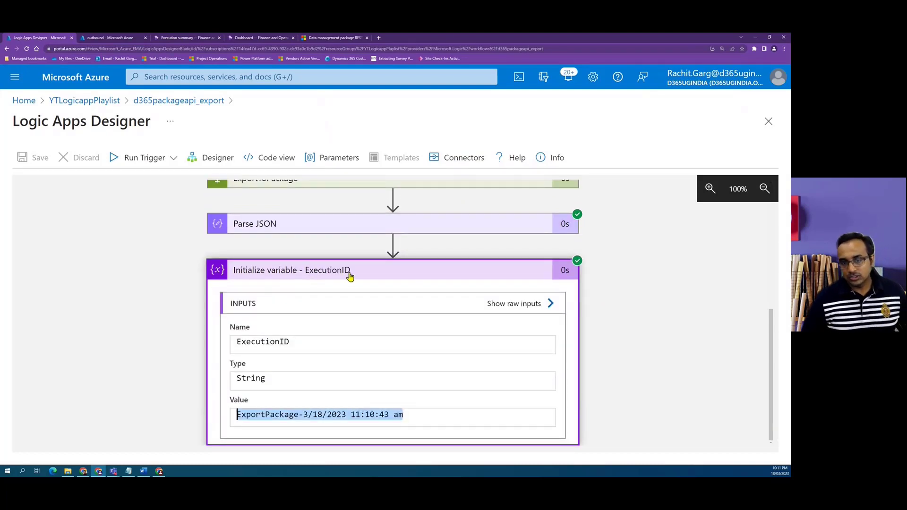
left_click(367, 274)
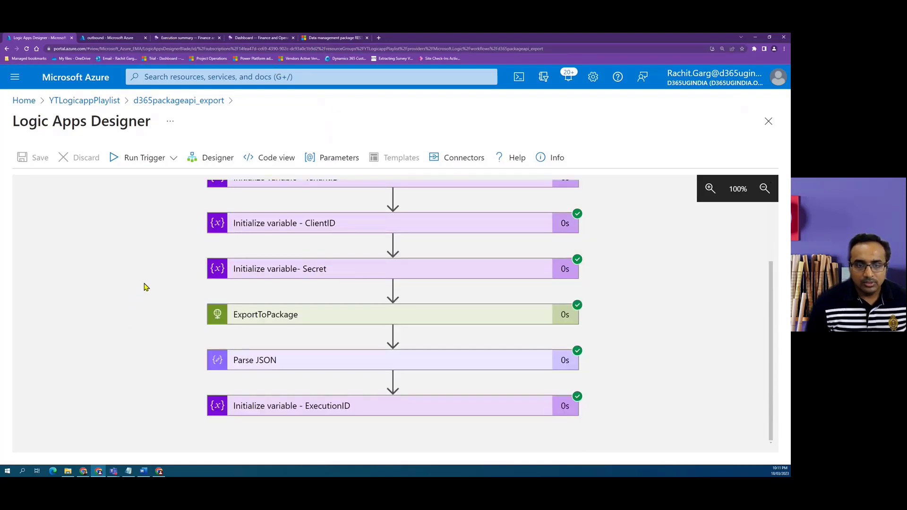
scroll(145, 282, "up", 2)
scroll(143, 307, "down", 2)
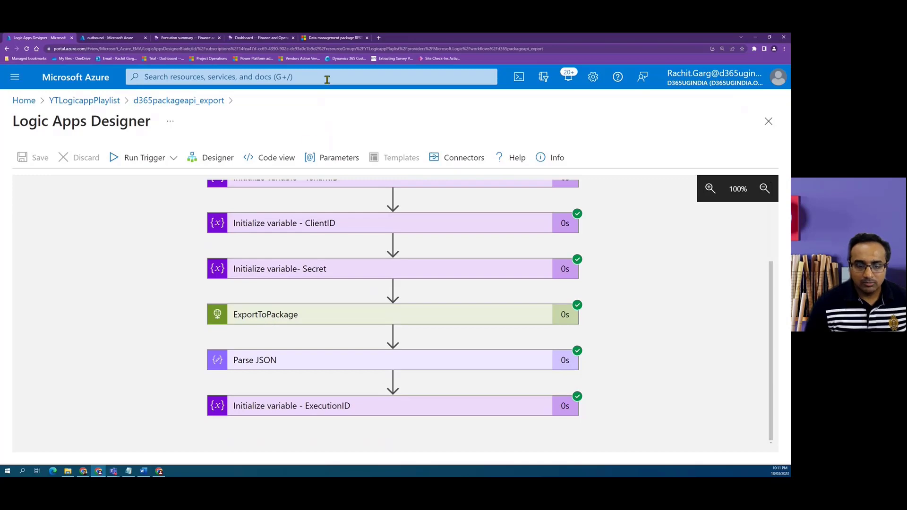
Review the export sequence diagram in the Data management package REST API documentation for the calls that follow ExportToPackage.
left_click(331, 38)
left_click_drag(788, 324, 770, 428)
scroll(579, 262, "up", 3)
scroll(578, 263, "up", 8)
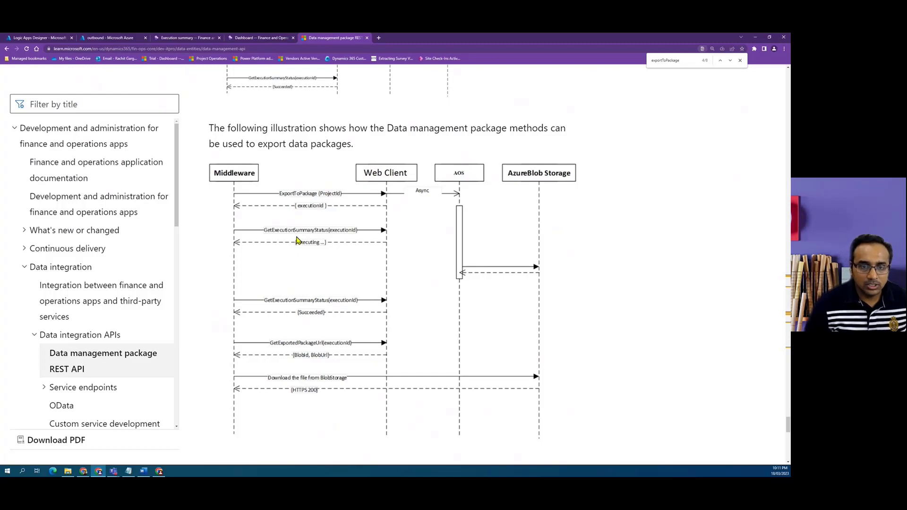
Reopen the logic app workflow for editing and add a Schedule Delay action after Initialize variable - ExecutionID.
left_click(34, 39)
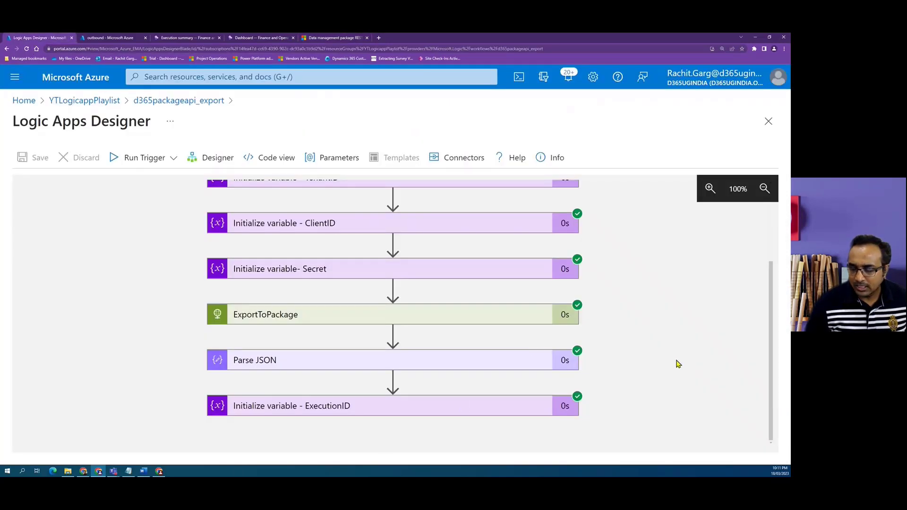
left_click(216, 159)
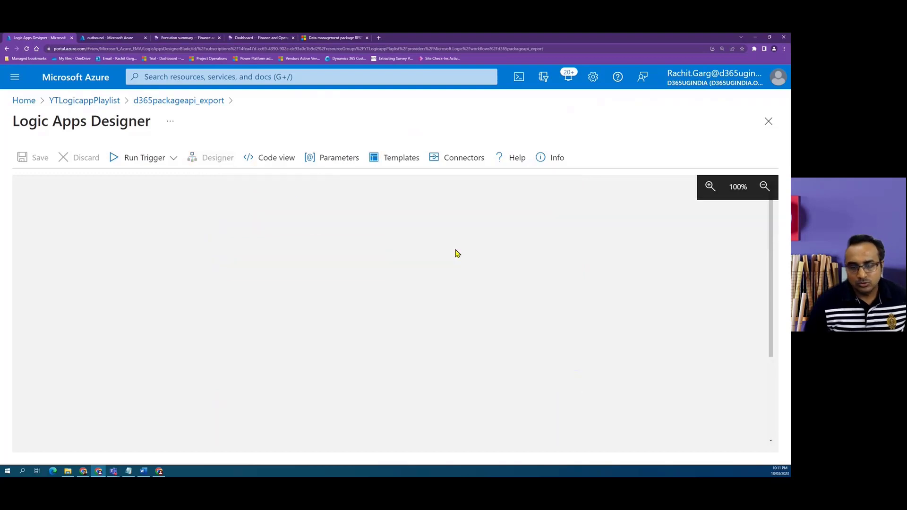
scroll(509, 303, "down", 3)
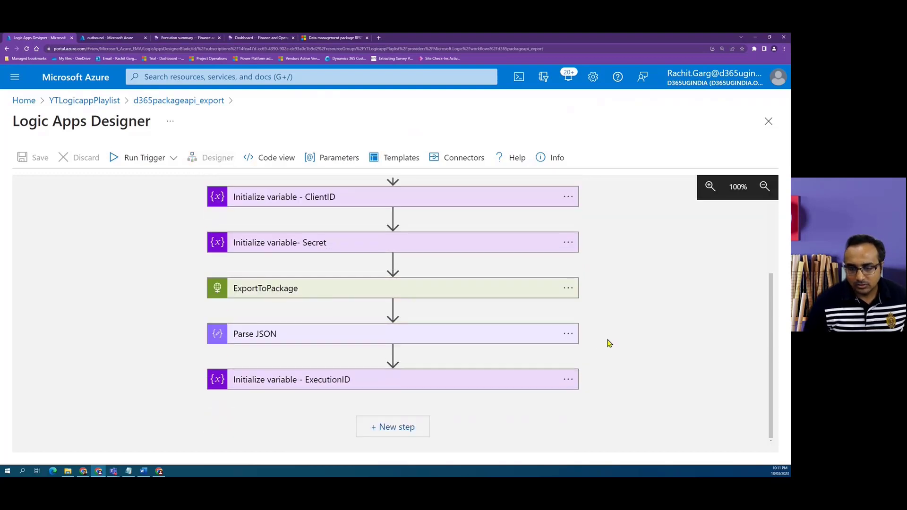
left_click(415, 430)
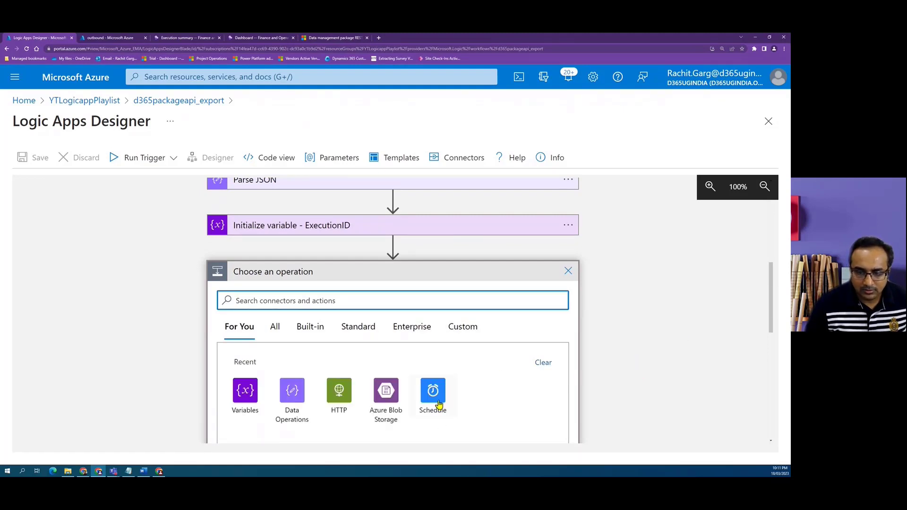
left_click(431, 388)
scroll(292, 351, "down", 3)
left_click(265, 217)
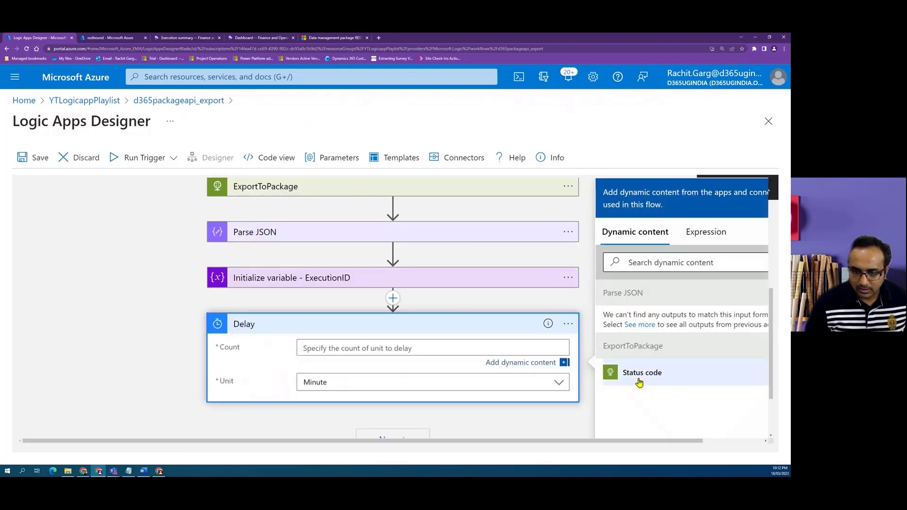
Set the Delay action's count to 30 and its unit to Second.
type("30")
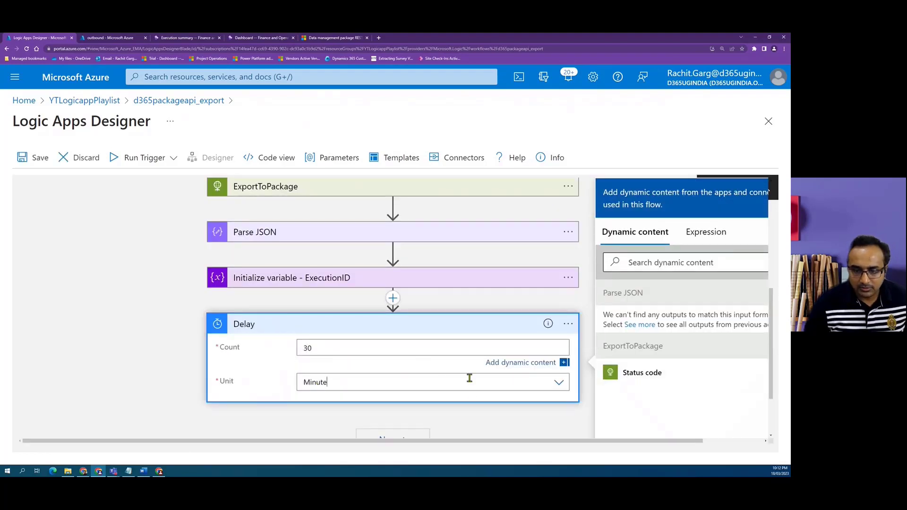
left_click(470, 378)
scroll(321, 416, "down", 1)
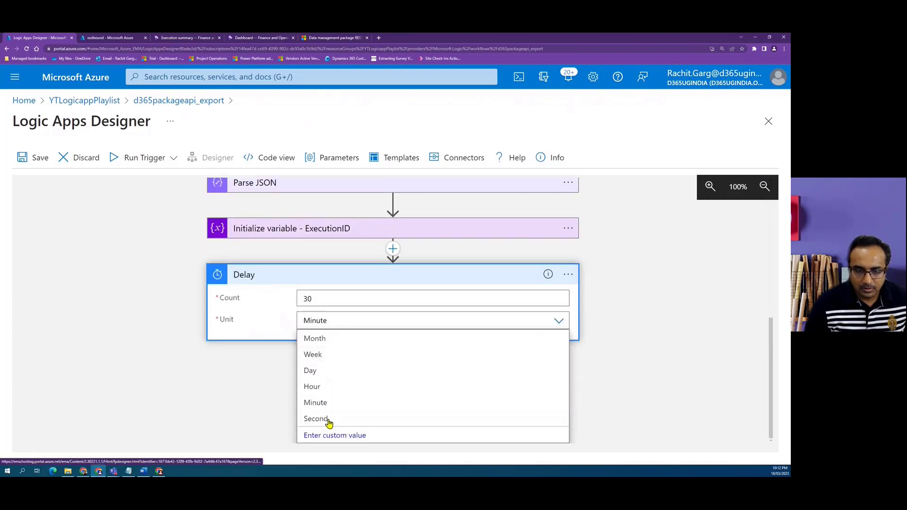
left_click(330, 422)
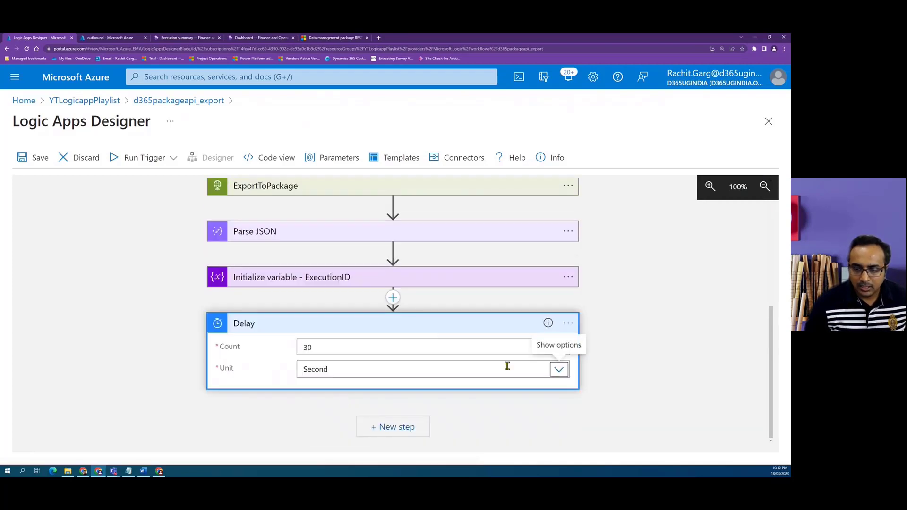
Add an HTTP action after the Delay and set its method to POST.
left_click(394, 429)
left_click(386, 347)
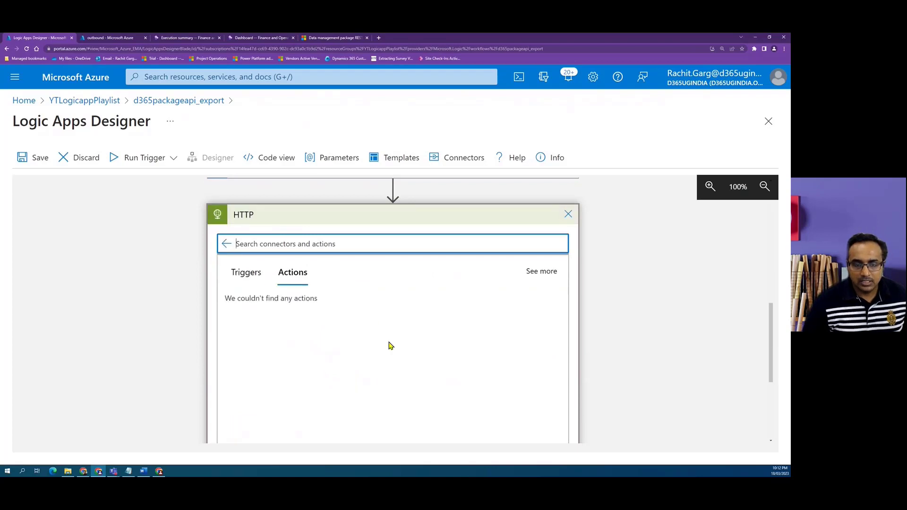
left_click(306, 317)
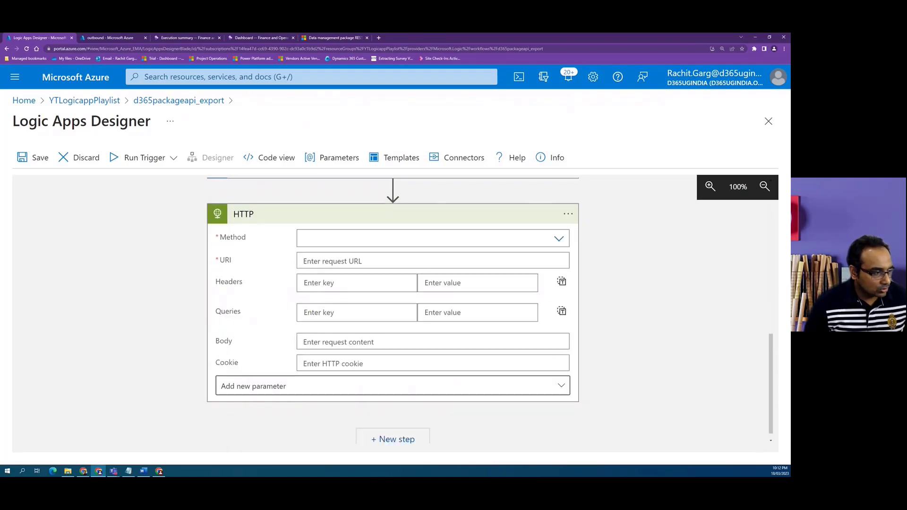
key("alt+Tab")
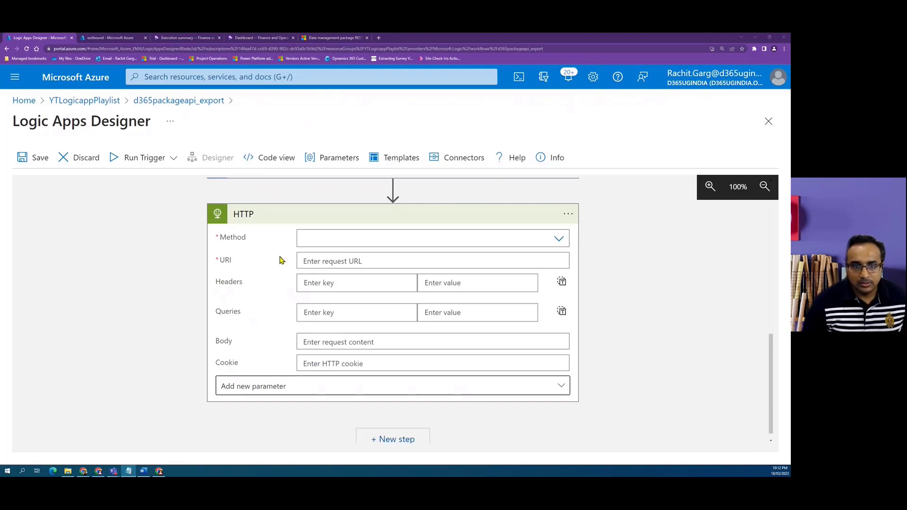
left_click(329, 240)
left_click(320, 288)
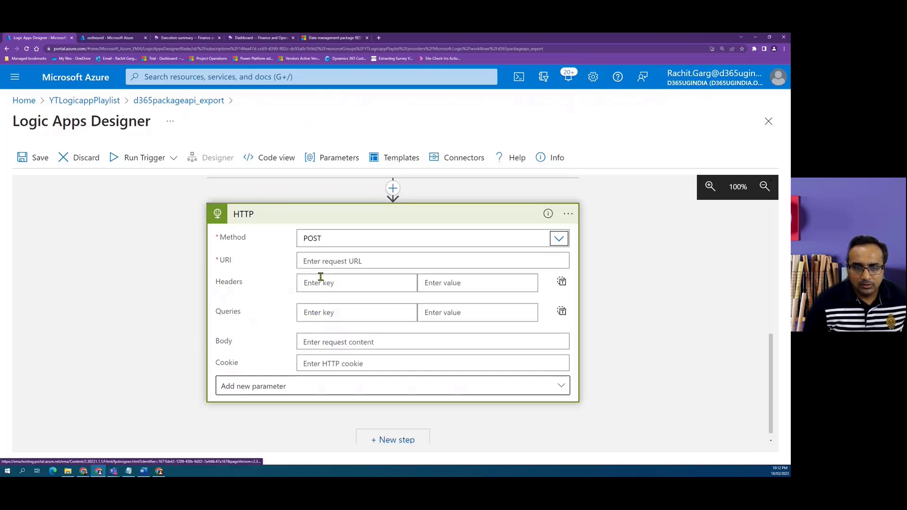
Set the HTTP action's URI to the Audience variable followed by /data/DataManagementDefinitionGroups/Microsoft.Dynamics.DataEntities.GetExecutionSummaryStatus.
left_click(348, 263)
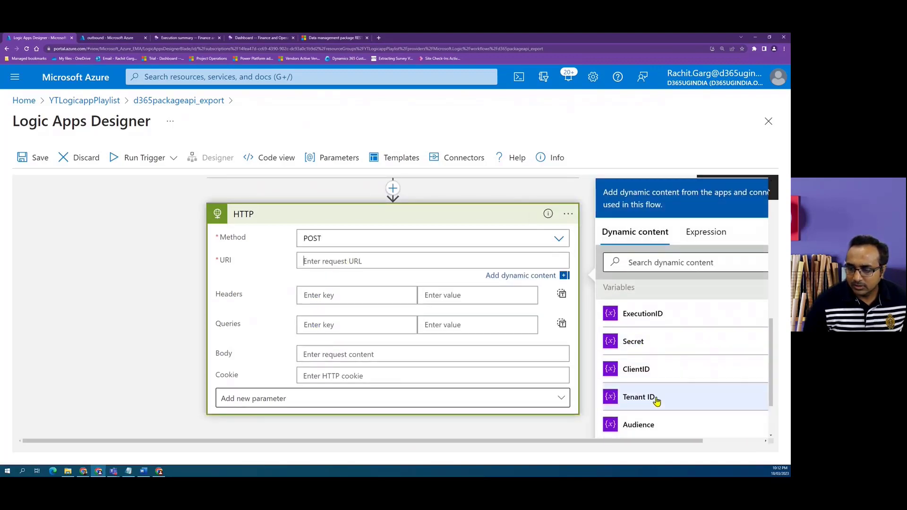
scroll(657, 401, "down", 1)
left_click(639, 399)
key("ctrl+v")
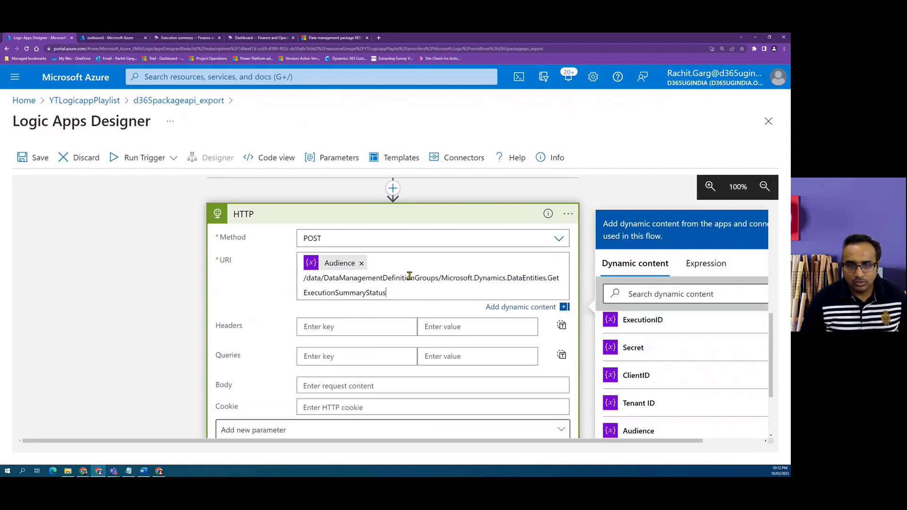
left_click_drag(383, 292, 283, 282)
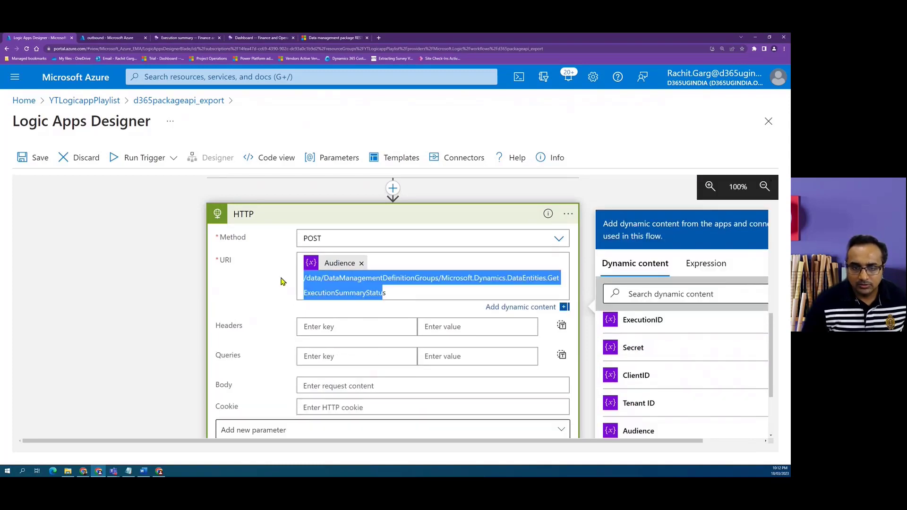
left_click(402, 292)
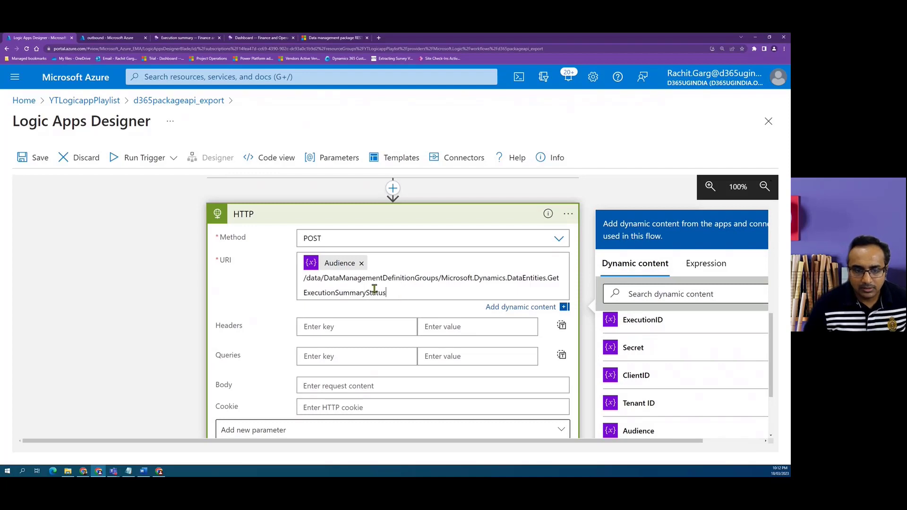
Fill the HTTP request body with a JSON object whose "executionId" value is the ExecutionID variable in quotes.
scroll(375, 289, "down", 2)
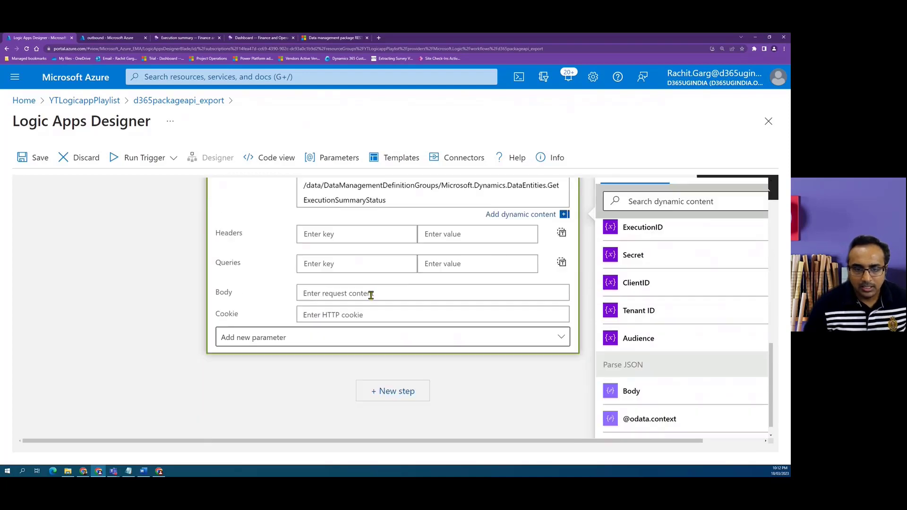
left_click(337, 293)
key("alt+Tab")
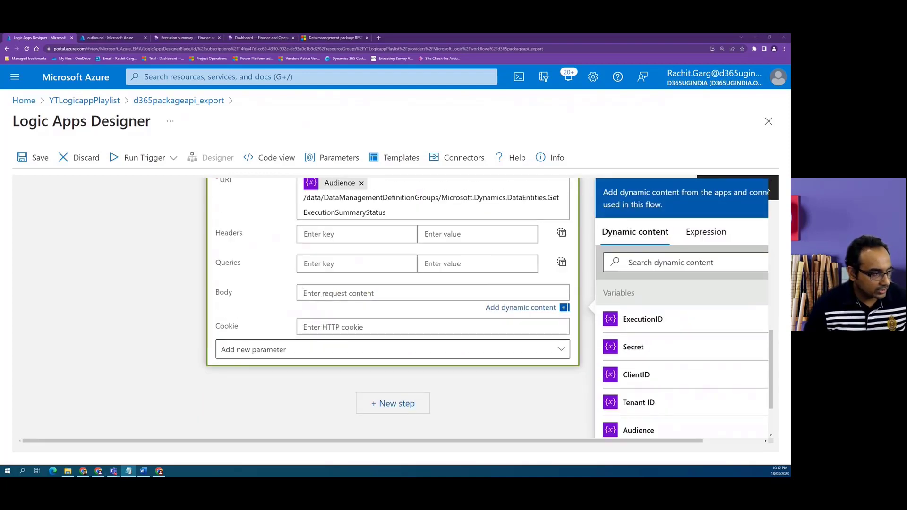
left_click(321, 291)
type("{   \"executionId\": \"\" }")
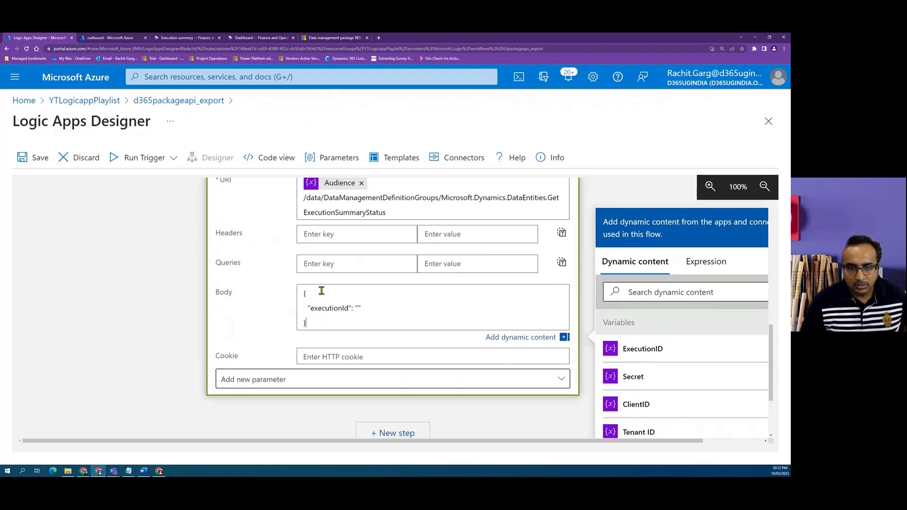
left_click(359, 308)
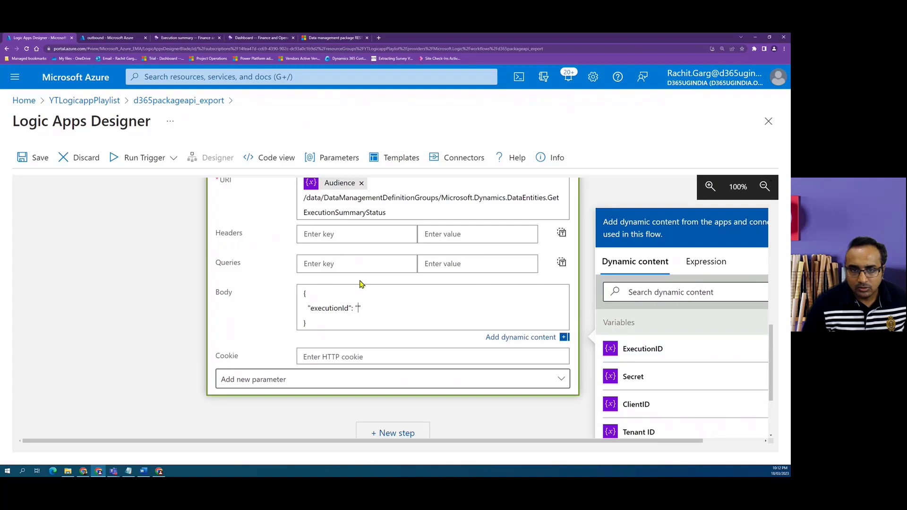
scroll(463, 340, "up", 2)
scroll(476, 290, "down", 2)
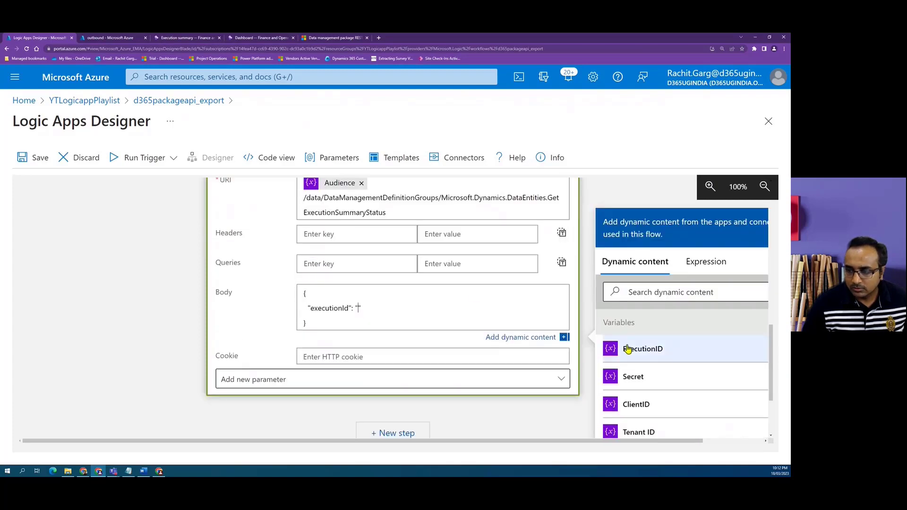
left_click(628, 351)
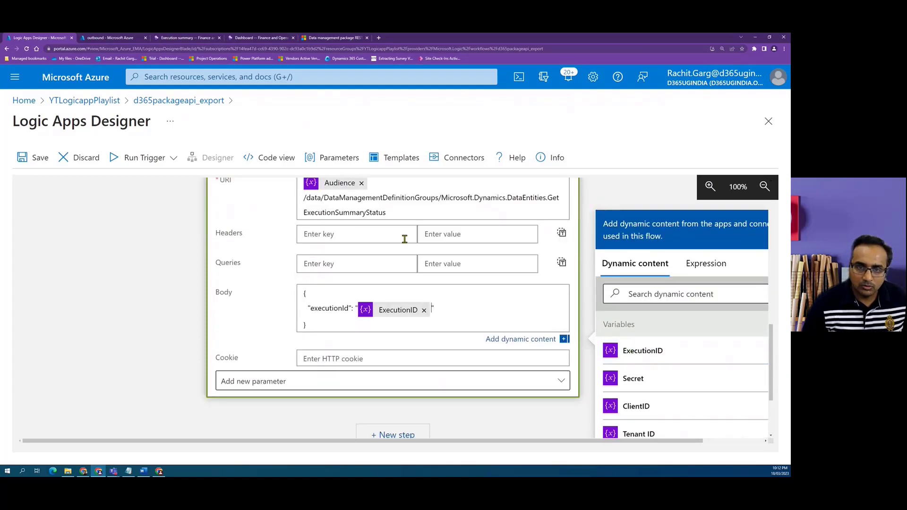
Add the Authentication parameter to the HTTP action and set its authentication type to Active Directory OAuth.
scroll(379, 318, "down", 1)
scroll(380, 319, "up", 4)
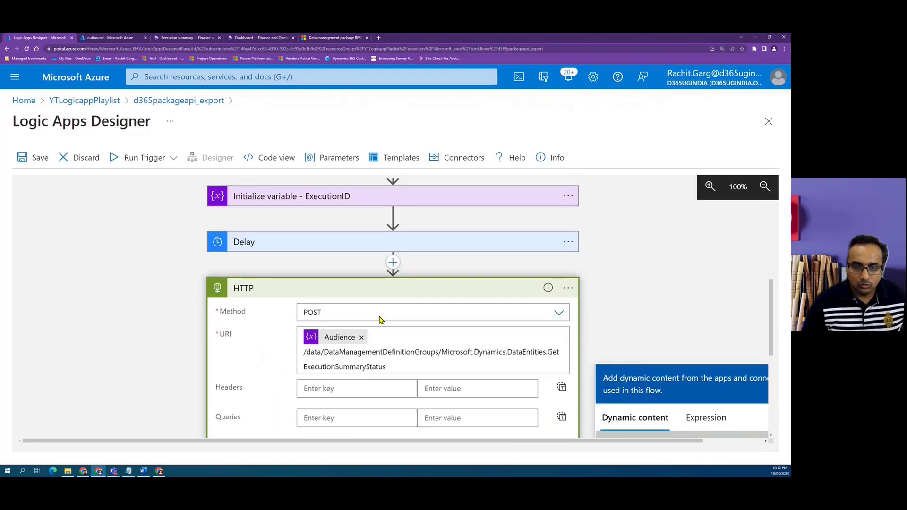
scroll(403, 355, "down", 4)
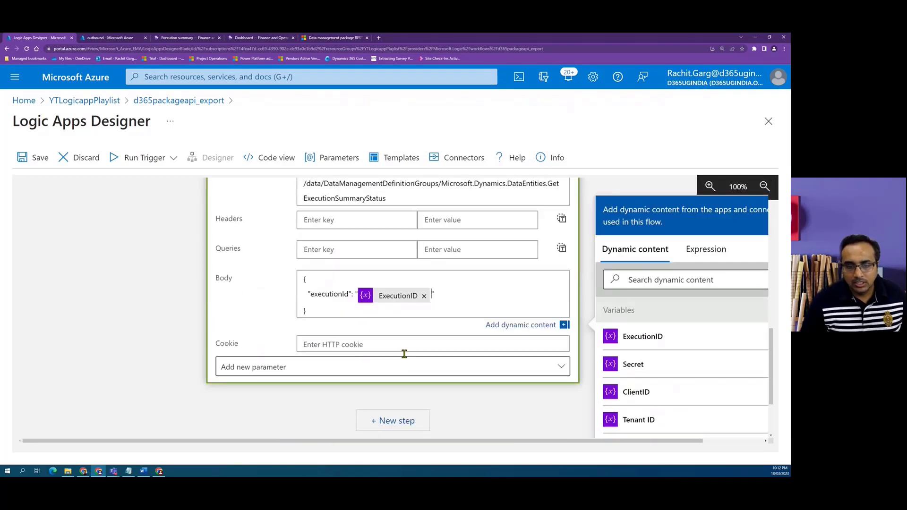
left_click(524, 352)
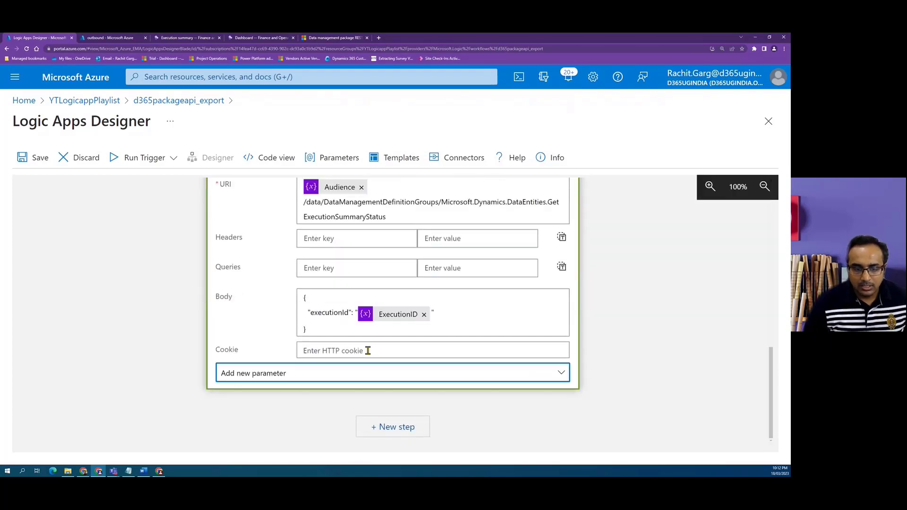
left_click(562, 374)
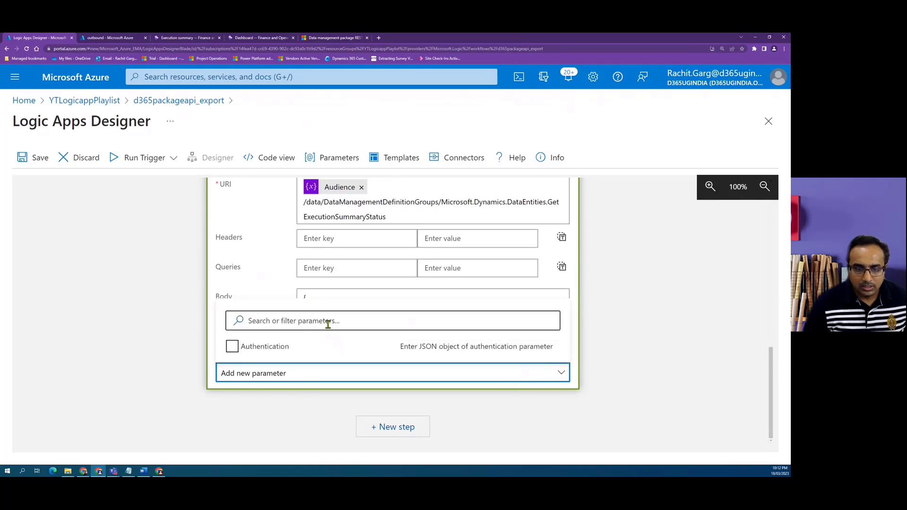
left_click(249, 350)
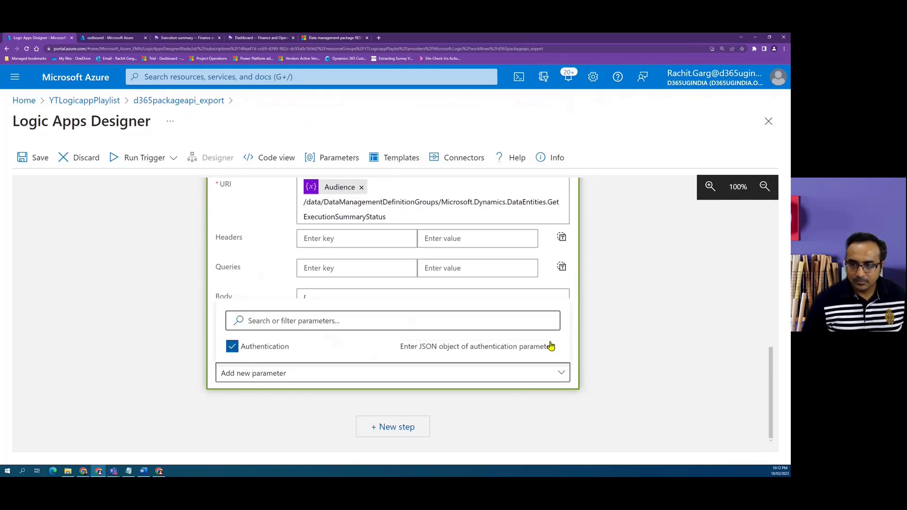
left_click(660, 341)
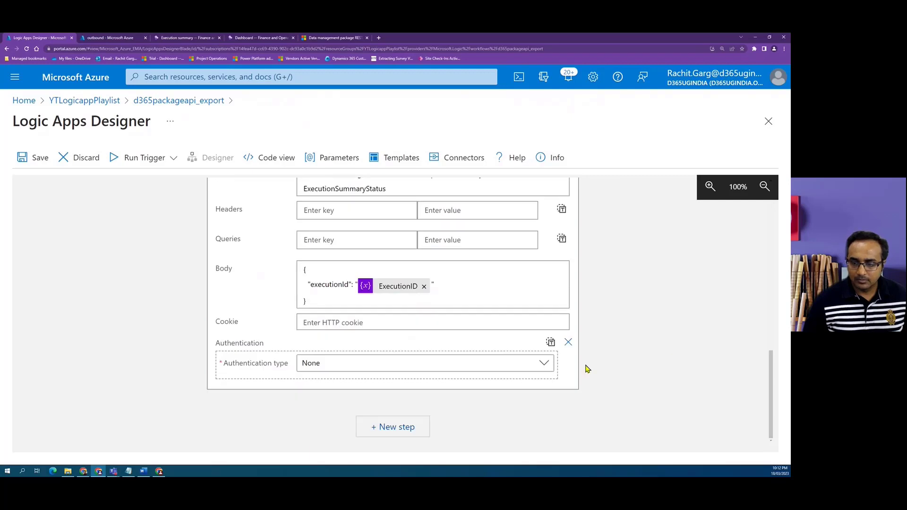
left_click(546, 367)
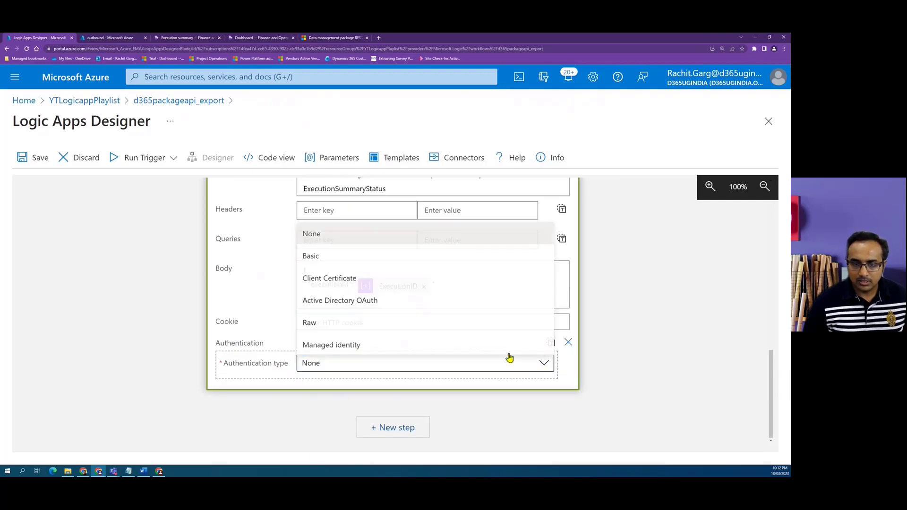
left_click(373, 301)
scroll(722, 359, "down", 3)
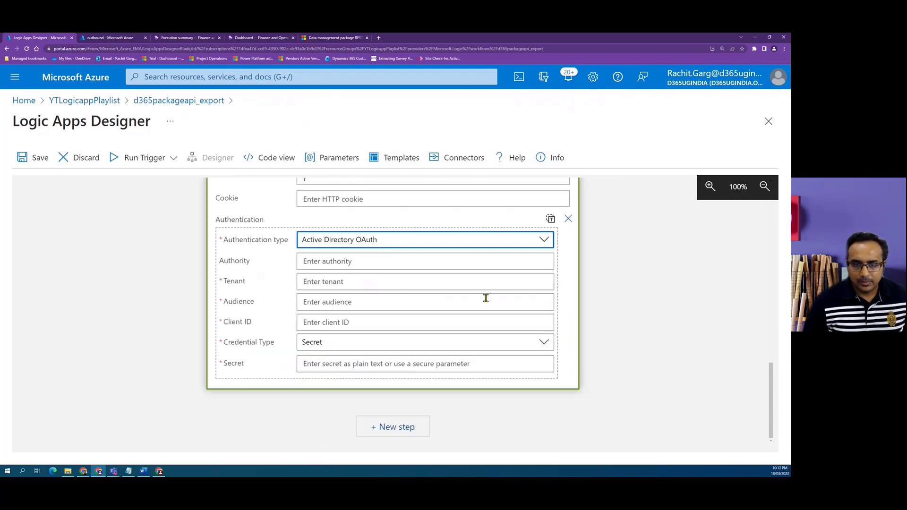
Fill the authentication's Tenant, Audience, Client ID and Secret fields with the Tenant ID, Audience, ClientID and Secret variables.
left_click(313, 280)
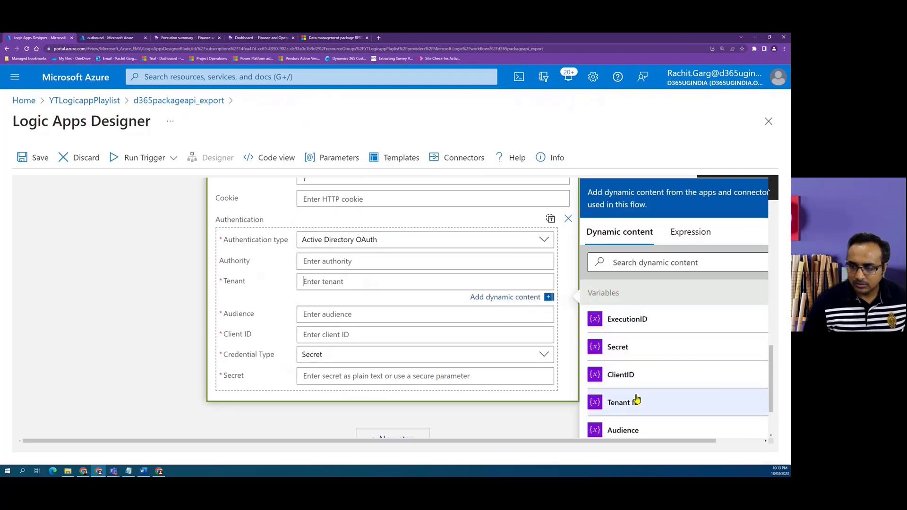
left_click(631, 402)
left_click(342, 321)
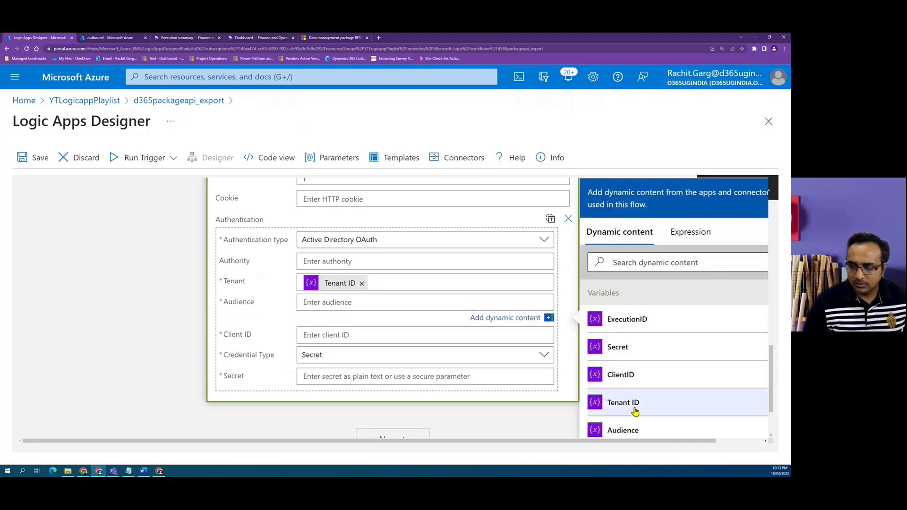
left_click(623, 430)
left_click(319, 340)
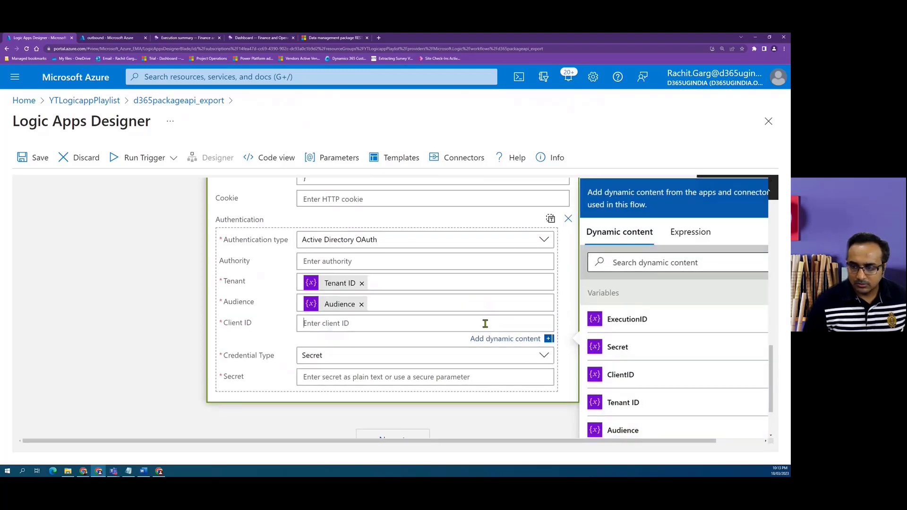
left_click(621, 374)
left_click(326, 377)
left_click(631, 354)
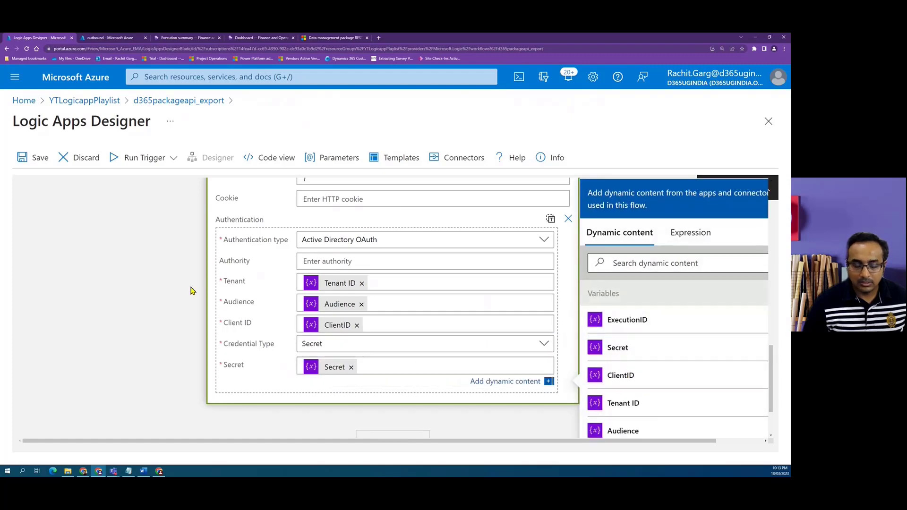
Rename the HTTP action as GetExecutionSummaryStatus, matching the method name in its URI, and collapse it.
scroll(188, 315, "up", 1)
scroll(188, 314, "up", 5)
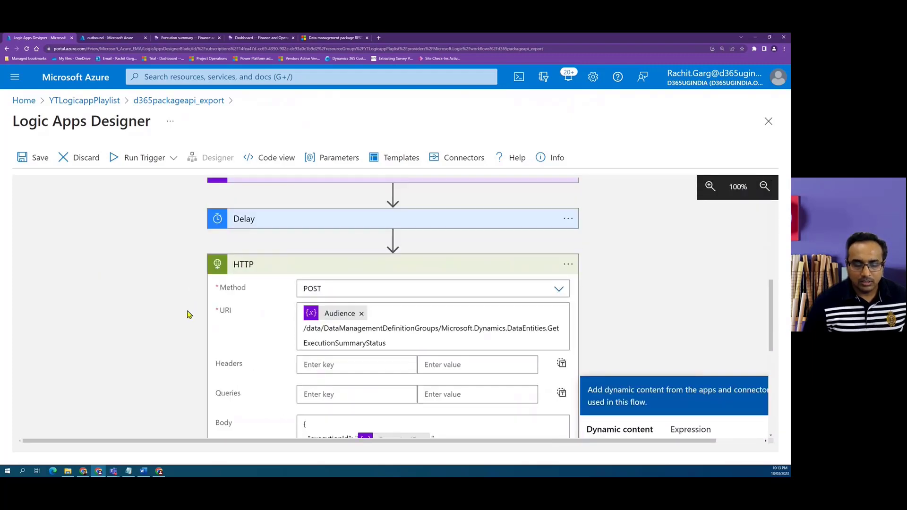
left_click_drag(547, 330, 546, 342)
key("ctrl+c")
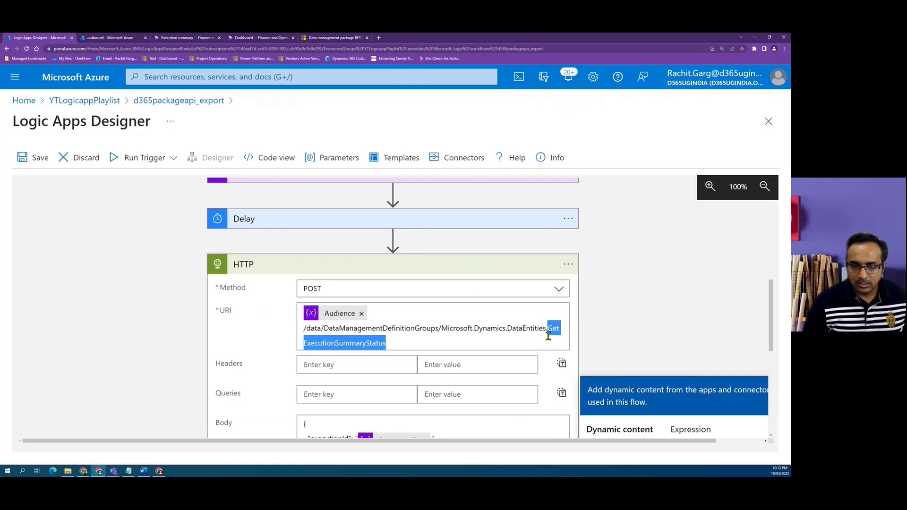
left_click(569, 264)
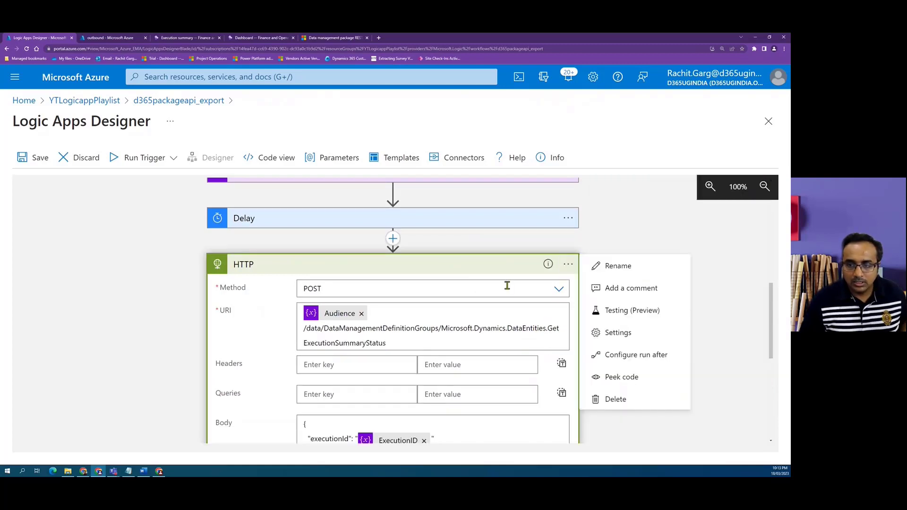
left_click(617, 266)
key("ctrl+v")
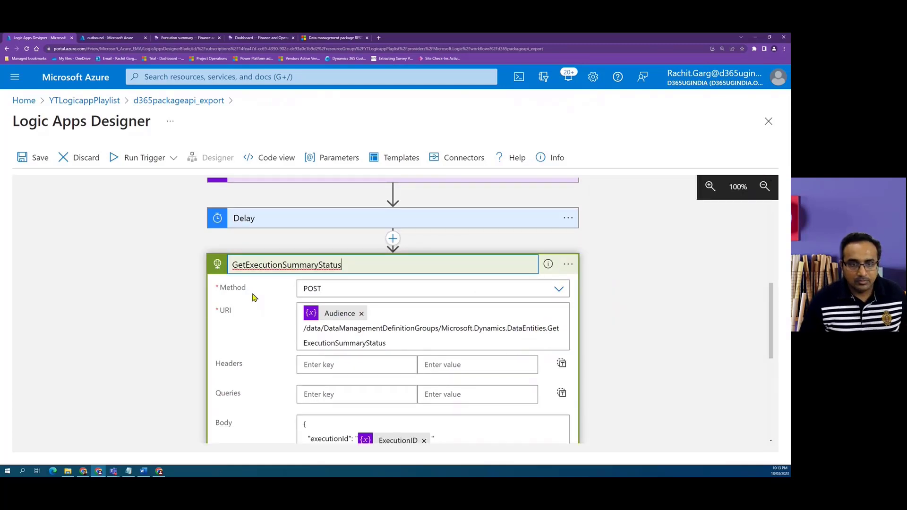
left_click(158, 299)
scroll(133, 268, "down", 1)
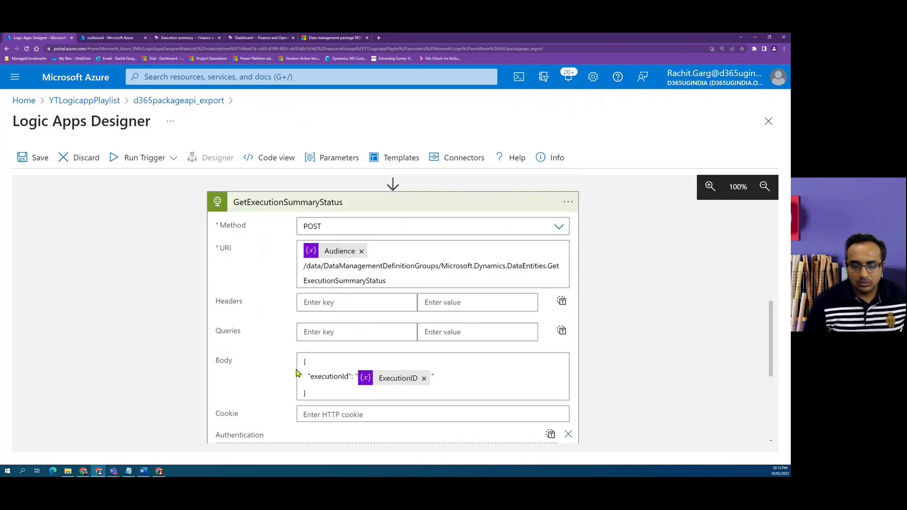
scroll(297, 374, "down", 4)
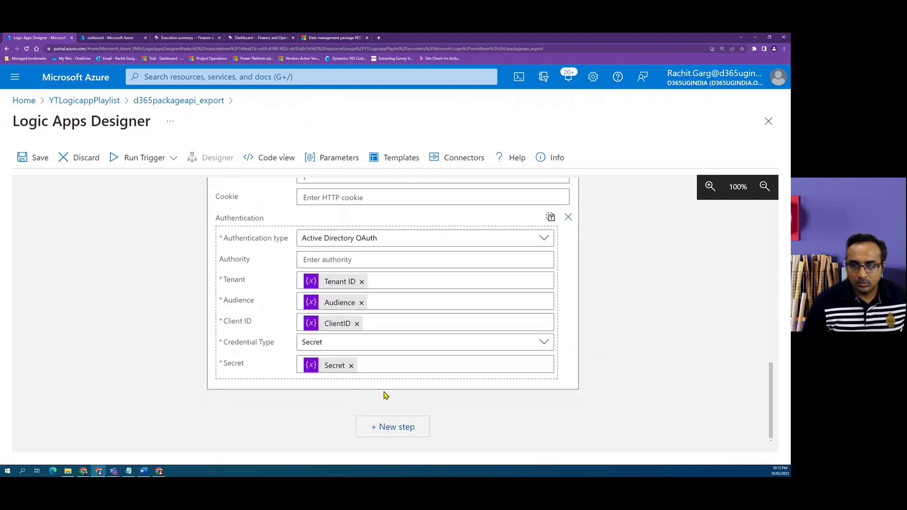
scroll(385, 290, "up", 6)
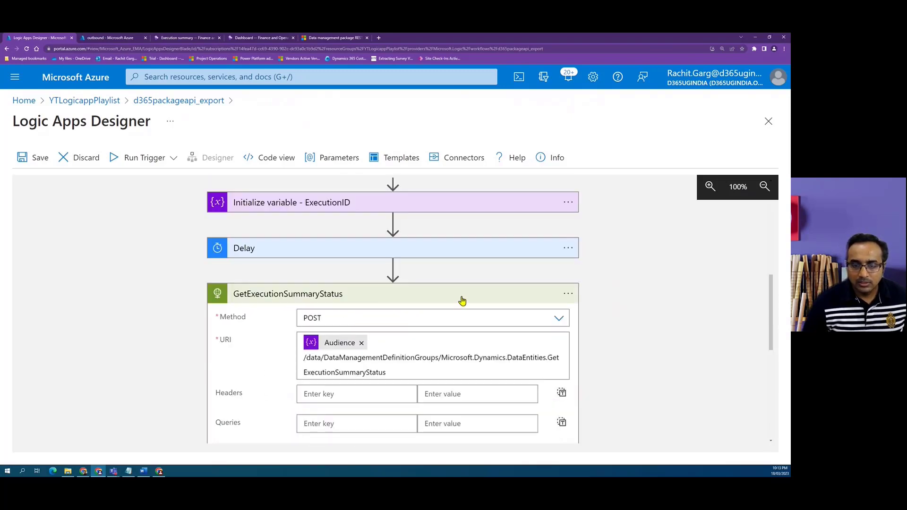
left_click(462, 300)
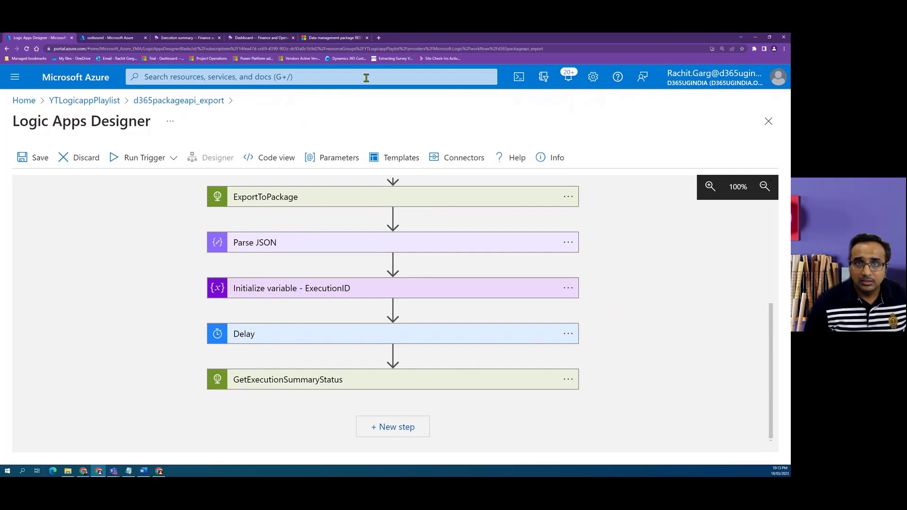
Search the Data management package REST API documentation for "getexported" and examine the GetExportedPackageUrl description and request format.
left_click(331, 39)
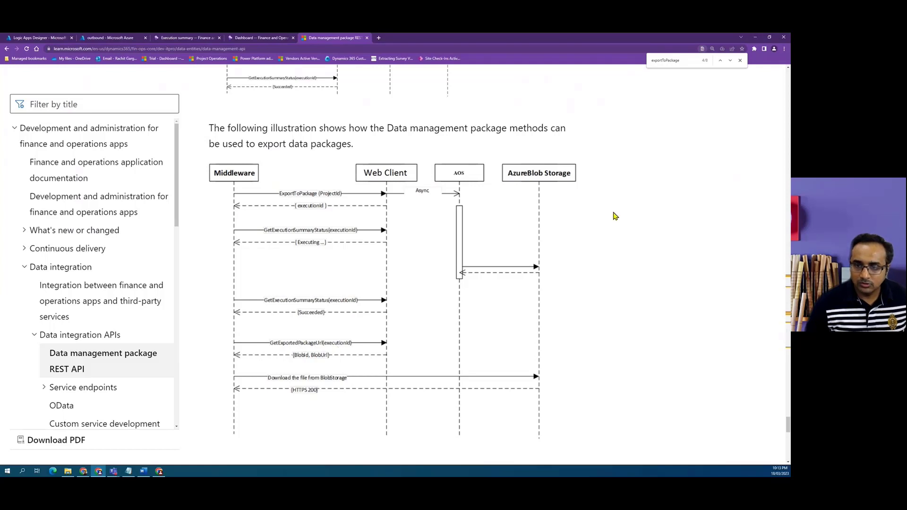
left_click_drag(683, 59, 583, 64)
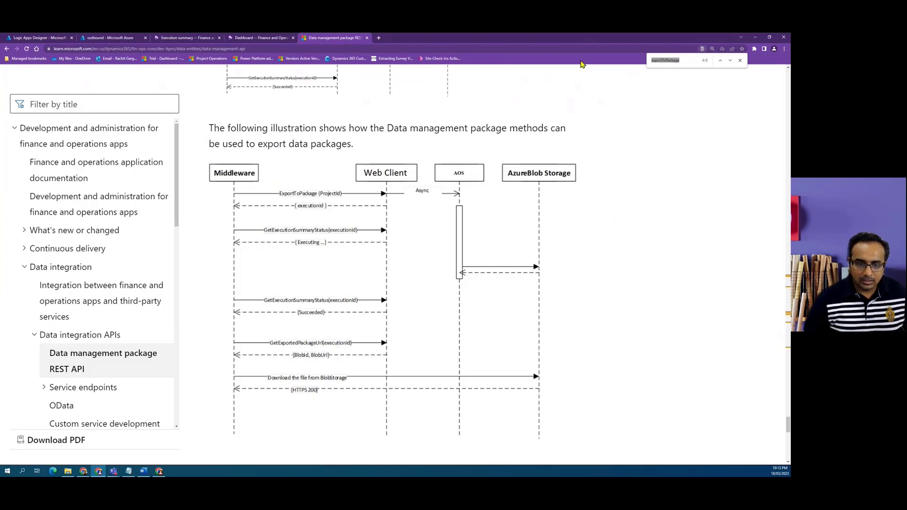
type("get")
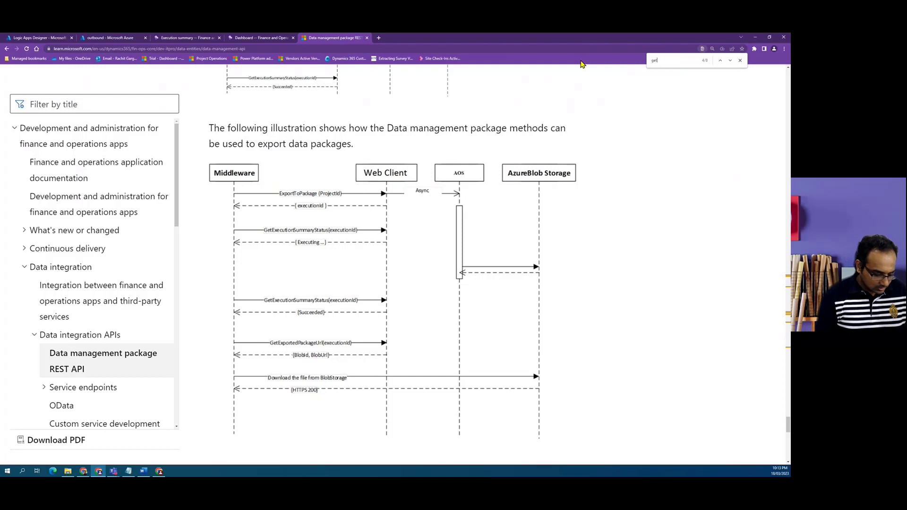
type("exported")
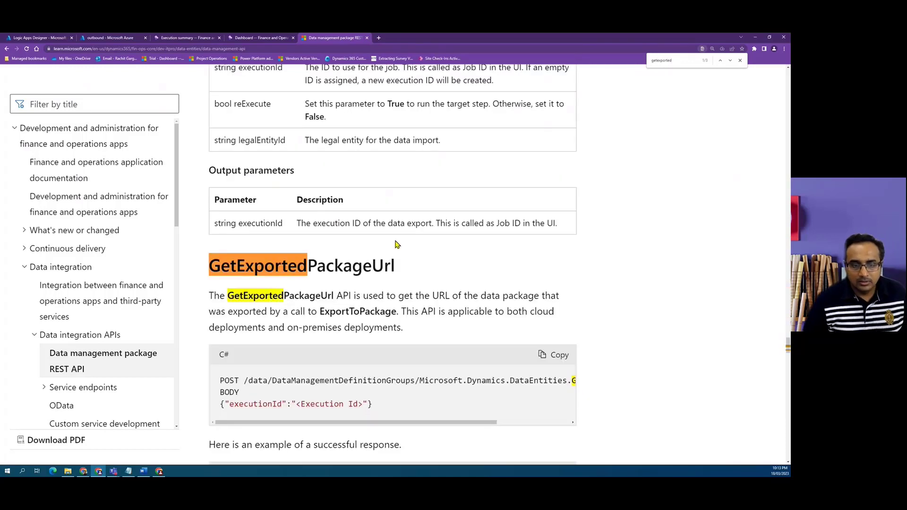
left_click_drag(214, 298, 470, 296)
scroll(449, 322, "down", 1)
left_click(223, 318)
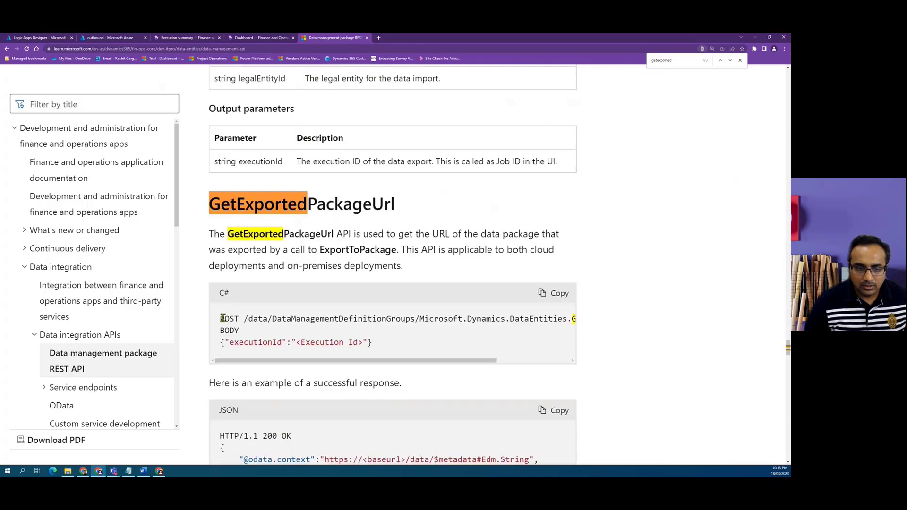
Copy the GetExportedPackageUrl request path, starting at /data/DataManagementDefinitionGroups, from the documentation and examine its executionId body.
double_click(222, 319)
left_click(256, 320)
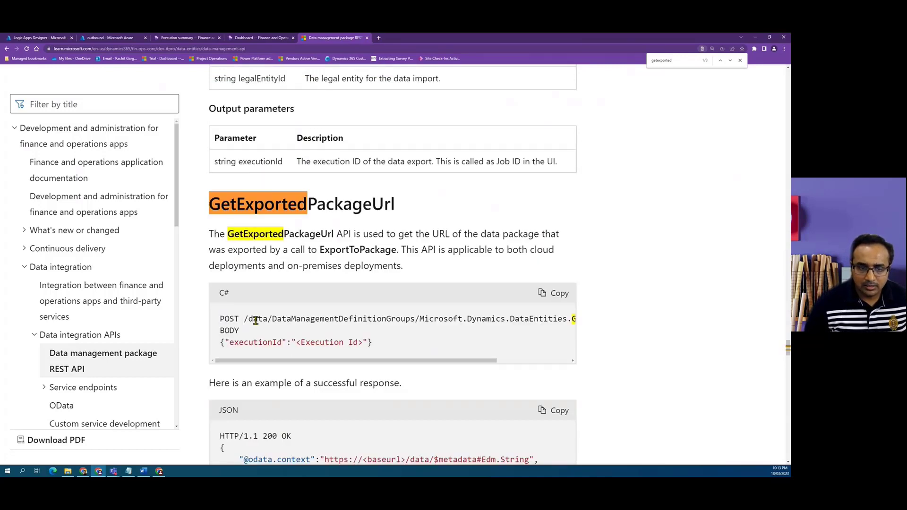
left_click_drag(246, 319, 581, 319)
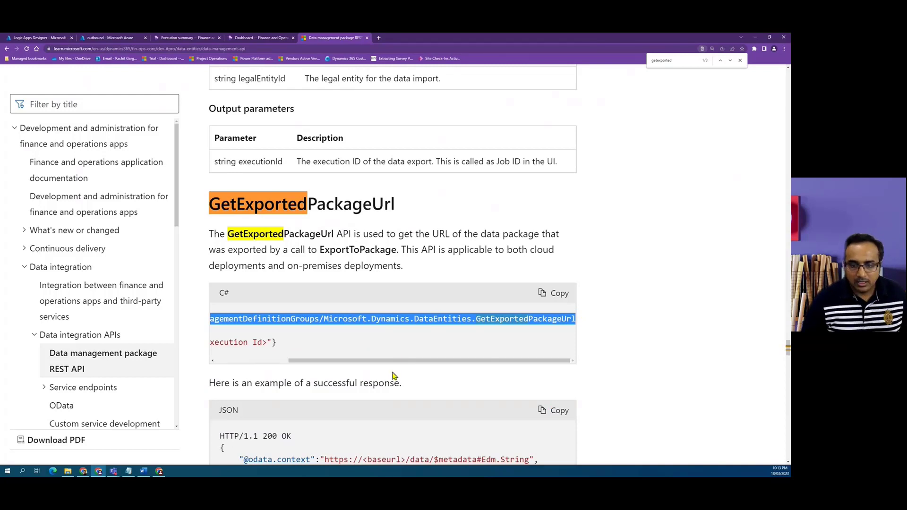
left_click_drag(395, 361, 321, 361)
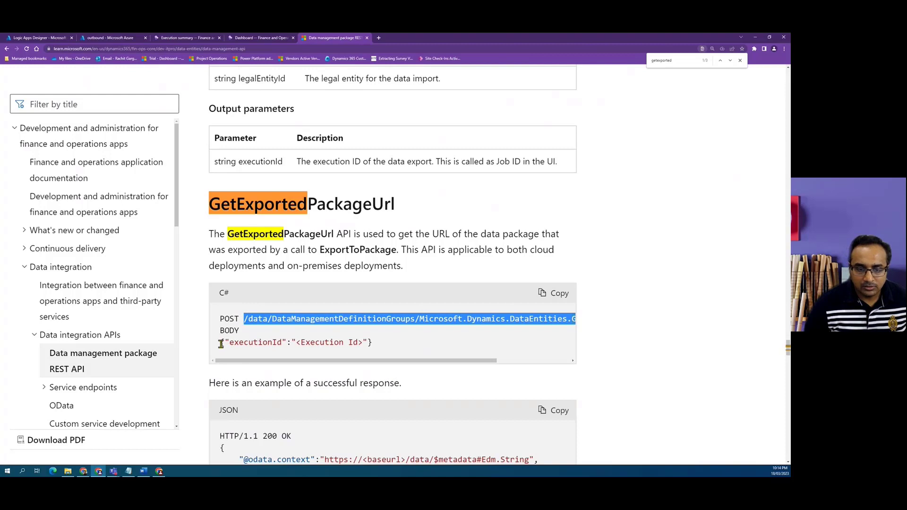
left_click_drag(220, 344, 388, 348)
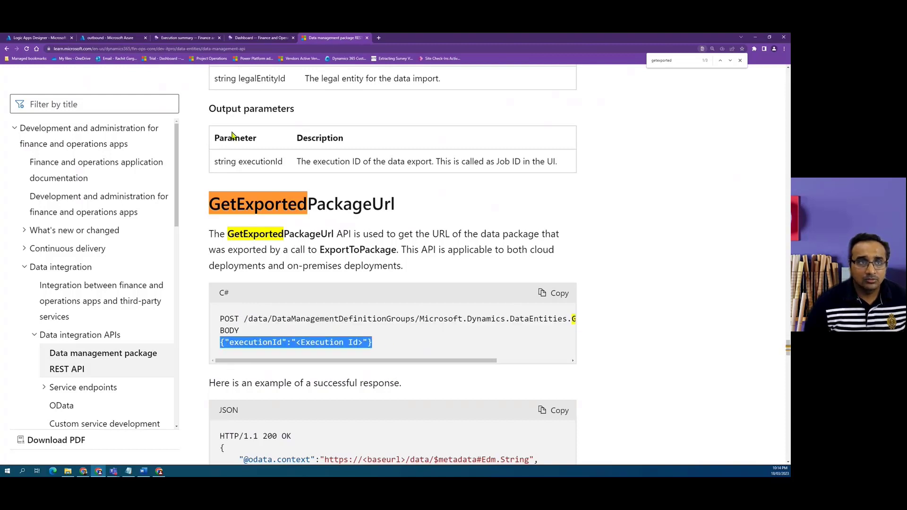
Return to the Logic Apps Designer, add an HTTP action after GetExecutionSummaryStatus and set its method to POST.
left_click(39, 41)
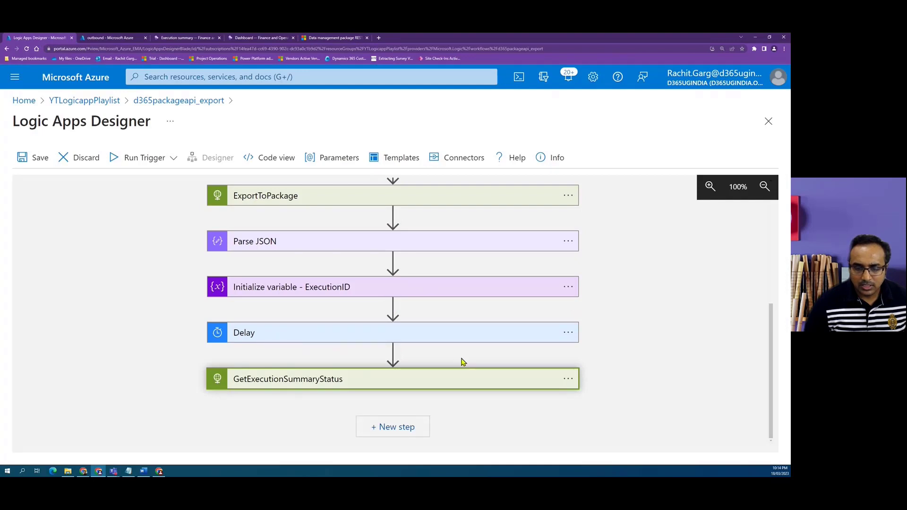
left_click(392, 427)
left_click(246, 279)
scroll(302, 336, "up", 1)
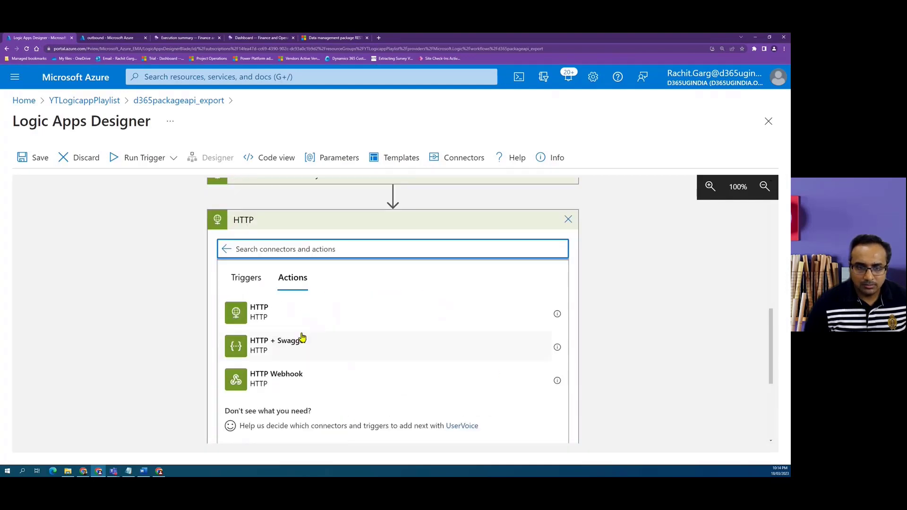
left_click(295, 316)
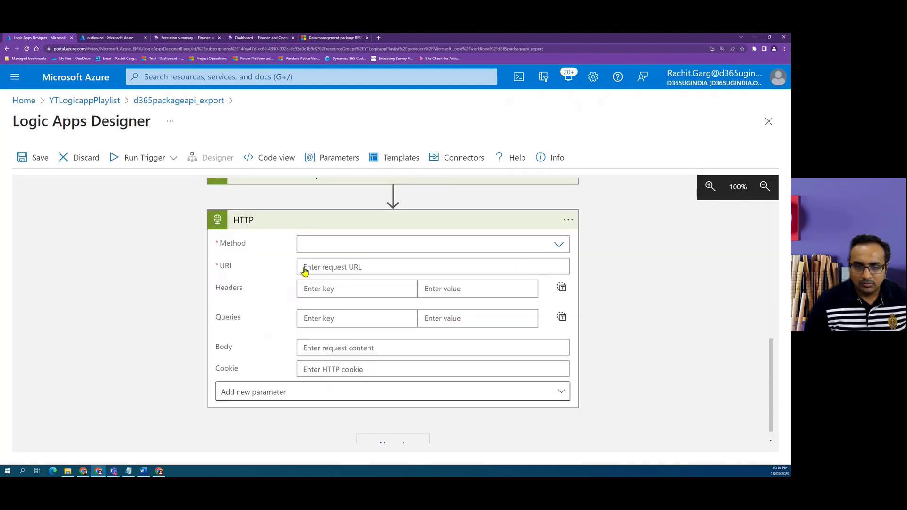
left_click(312, 244)
left_click(314, 293)
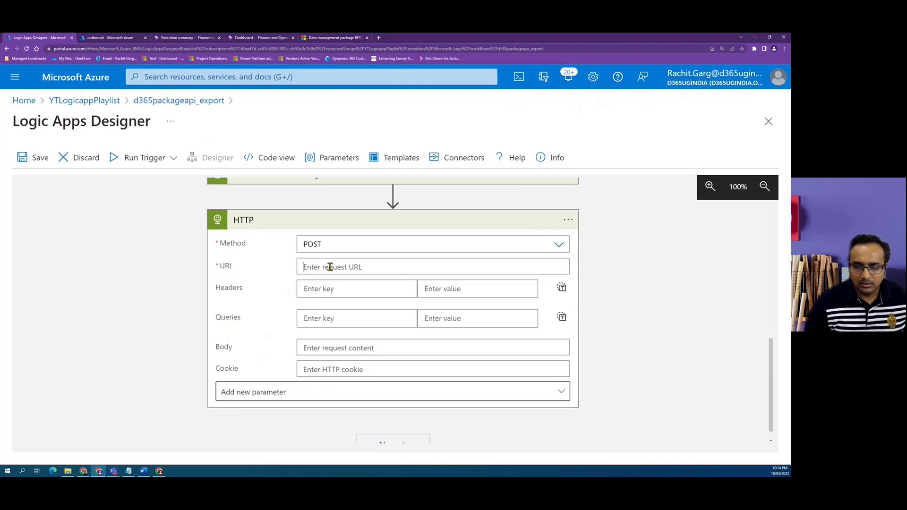
Set the HTTP action's URI to the Audience variable followed by /data/DataManagementDefinitionGroups/Microsoft.Dynamics.DataEntities.GetExportedPackageUrl.
left_click(330, 267)
left_click(638, 431)
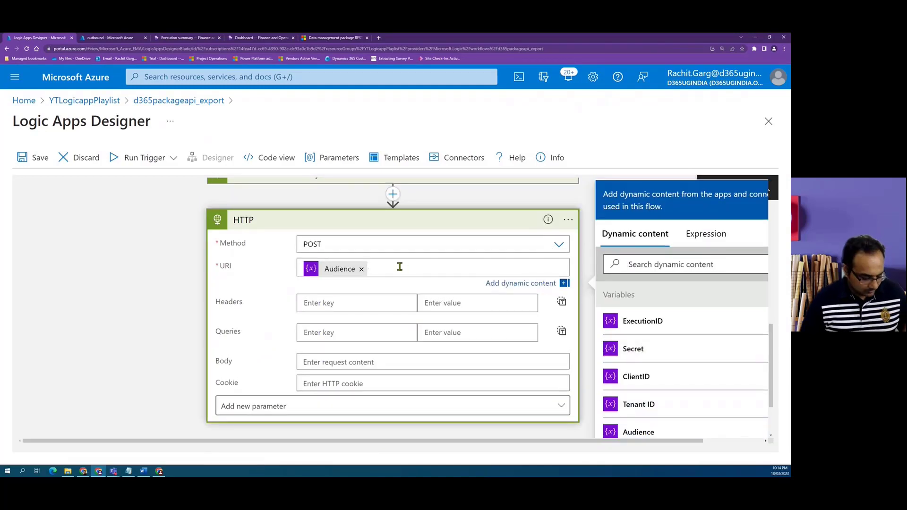
key("ctrl+v")
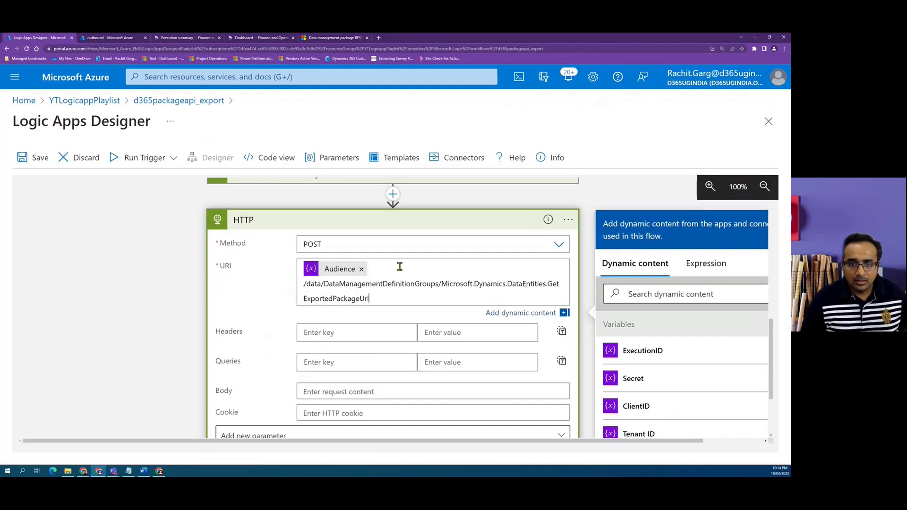
Rename the HTTP action as GetExportedPackageUrl, matching the method name in its URI.
double_click(553, 284)
key("ctrl+c")
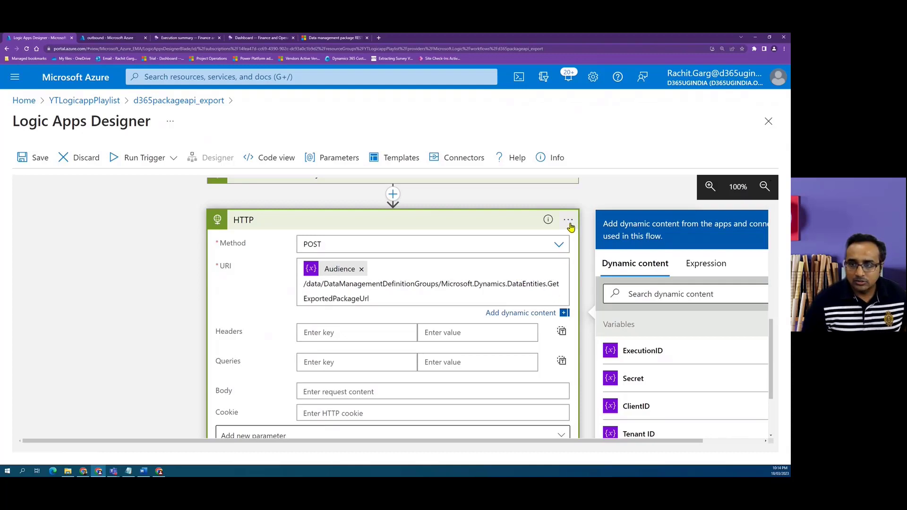
left_click(569, 220)
left_click(622, 220)
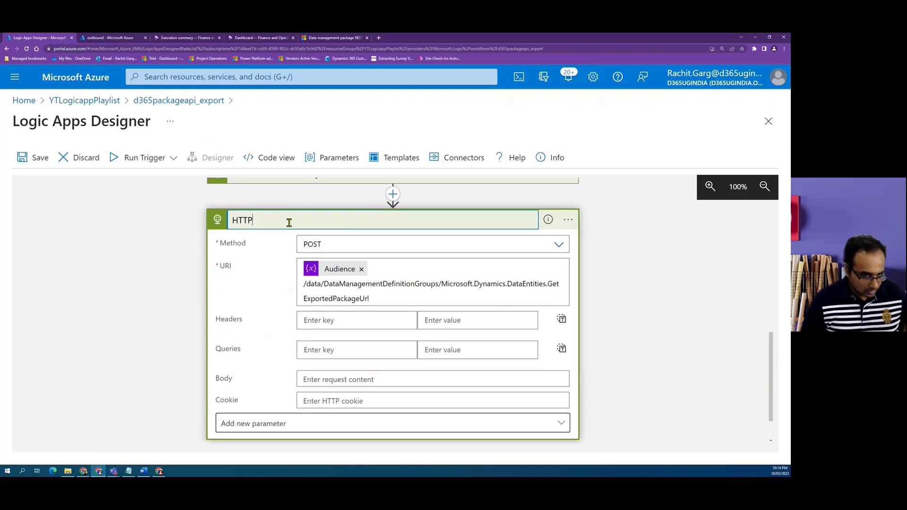
key("ctrl+v")
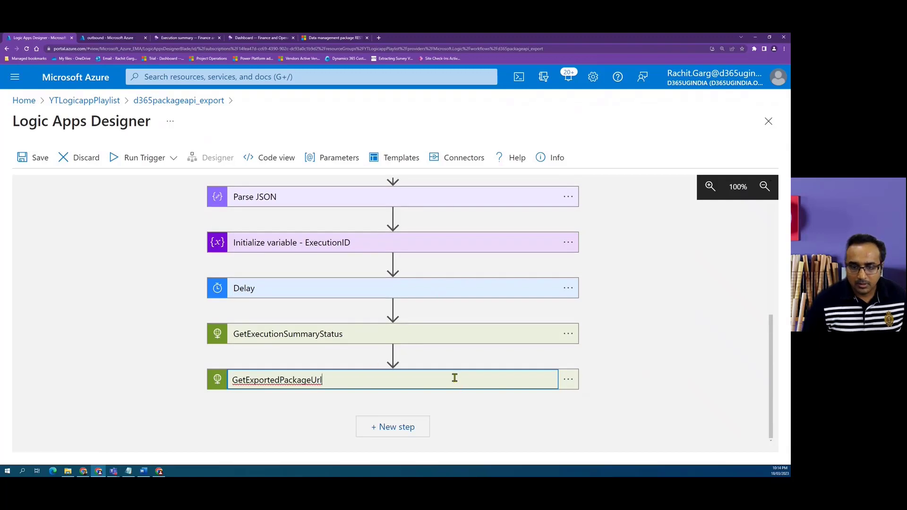
left_click(599, 338)
left_click(464, 382)
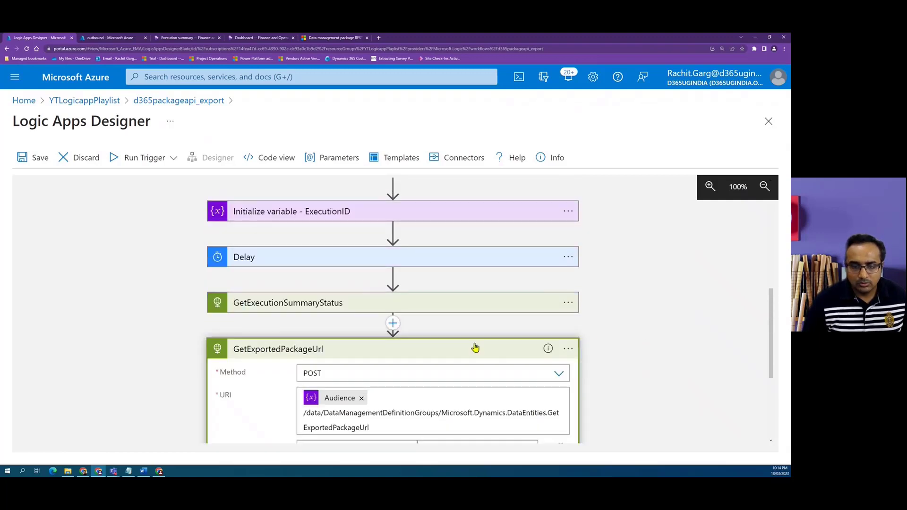
Copy the executionId JSON body with the ExecutionID variable from GetExecutionSummaryStatus into the body of GetExportedPackageUrl.
scroll(476, 348, "down", 3)
left_click(317, 386)
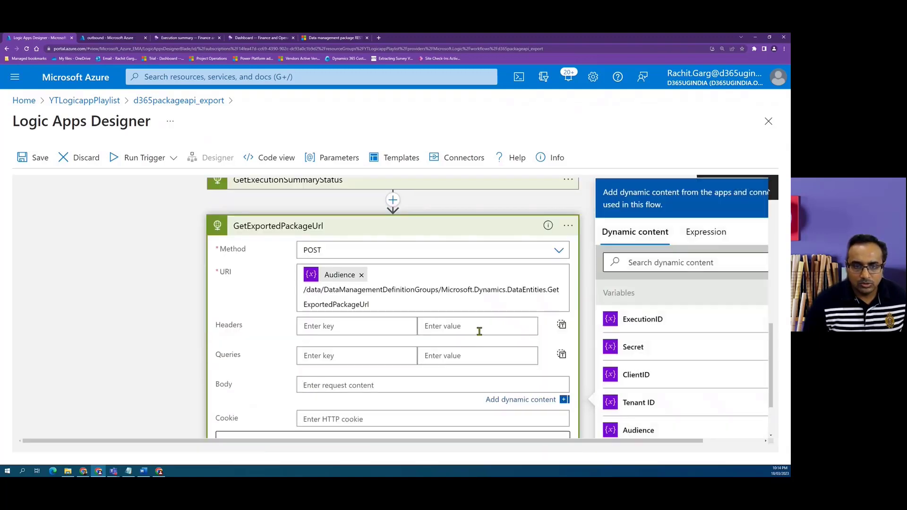
scroll(299, 259, "up", 2)
left_click(306, 246)
scroll(323, 305, "down", 2)
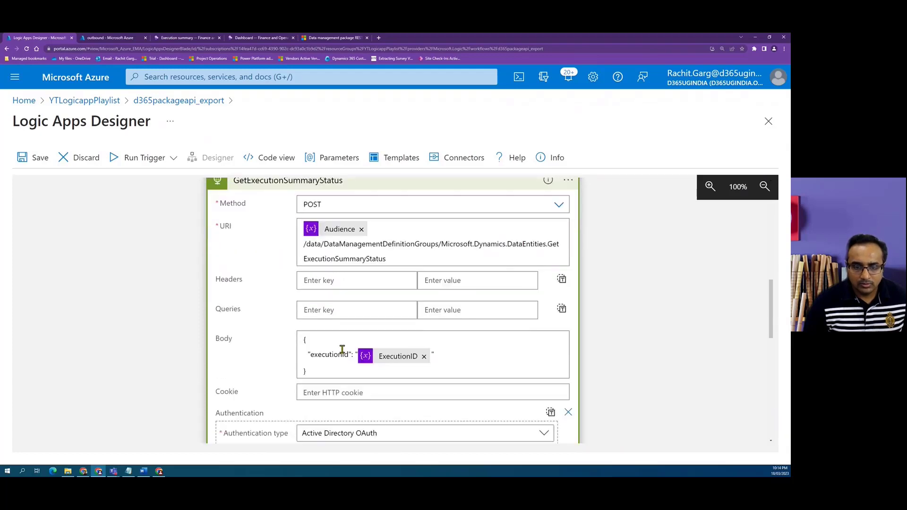
left_click_drag(337, 366, 302, 338)
key("ctrl+c")
scroll(385, 327, "down", 6)
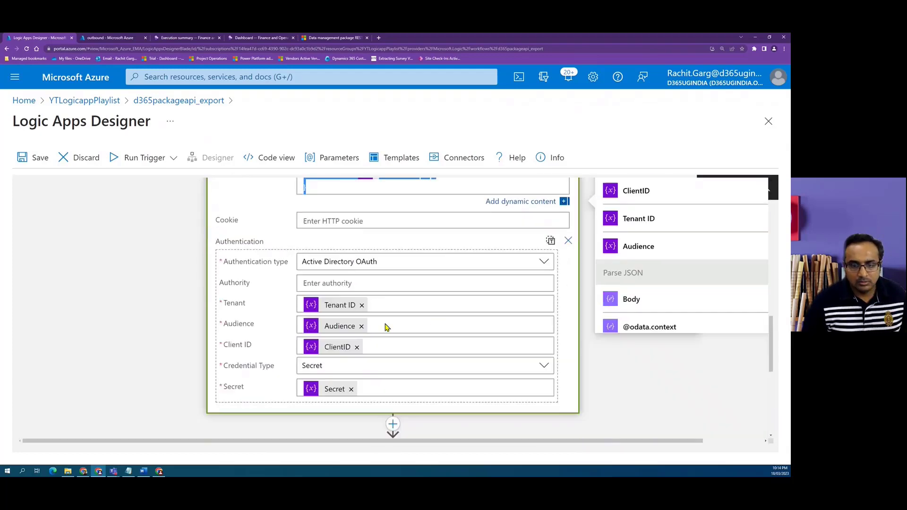
scroll(344, 337, "down", 4)
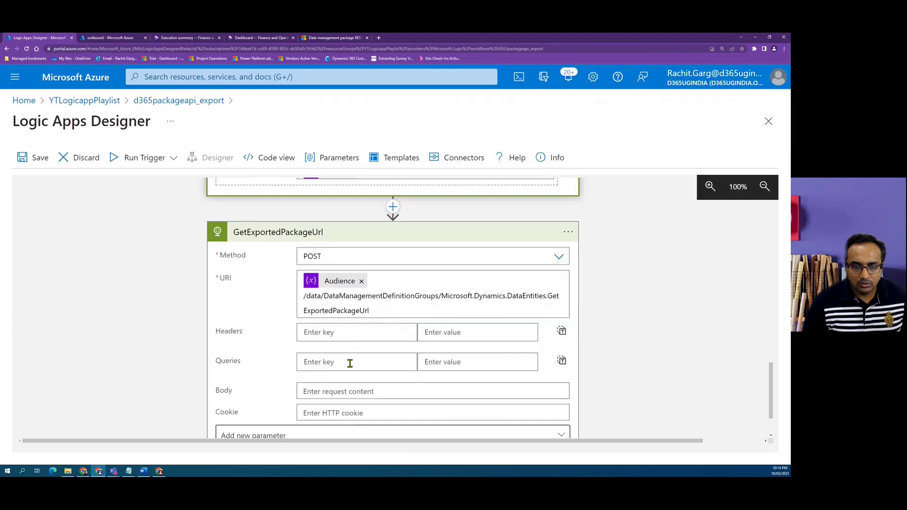
left_click(373, 325)
key("ctrl+v")
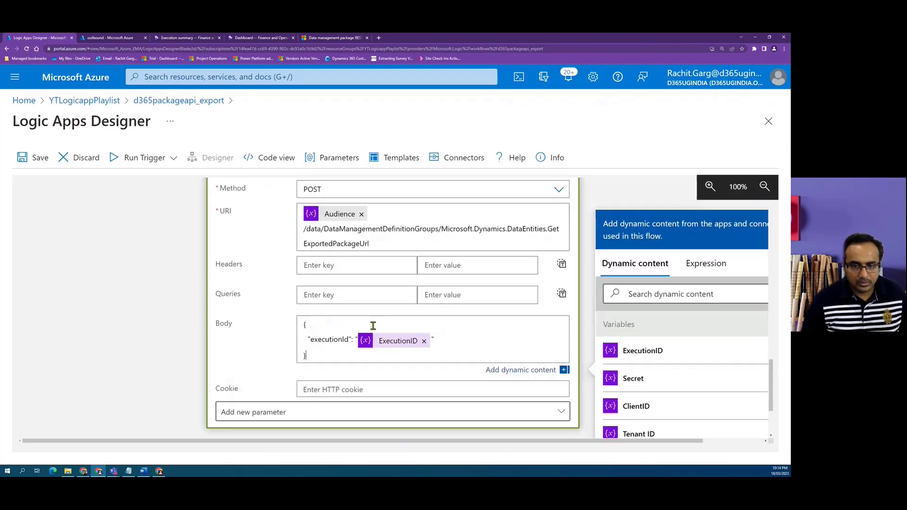
Add the Authentication parameter to GetExportedPackageUrl and set its authentication type to Active Directory OAuth.
scroll(431, 348, "down", 3)
left_click(334, 314)
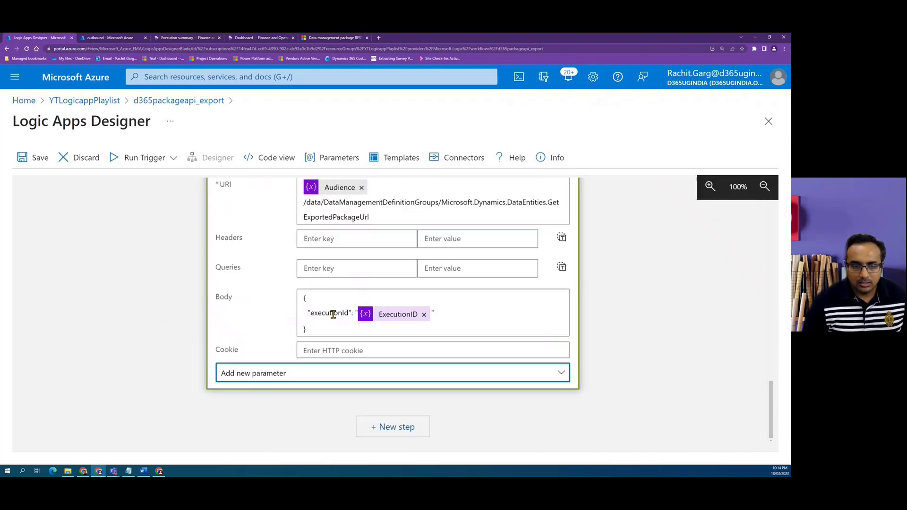
left_click(564, 373)
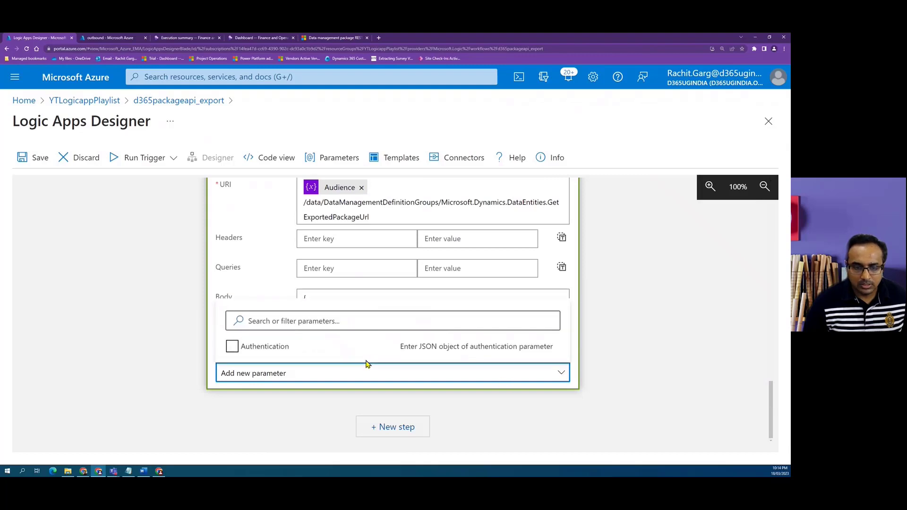
left_click(331, 352)
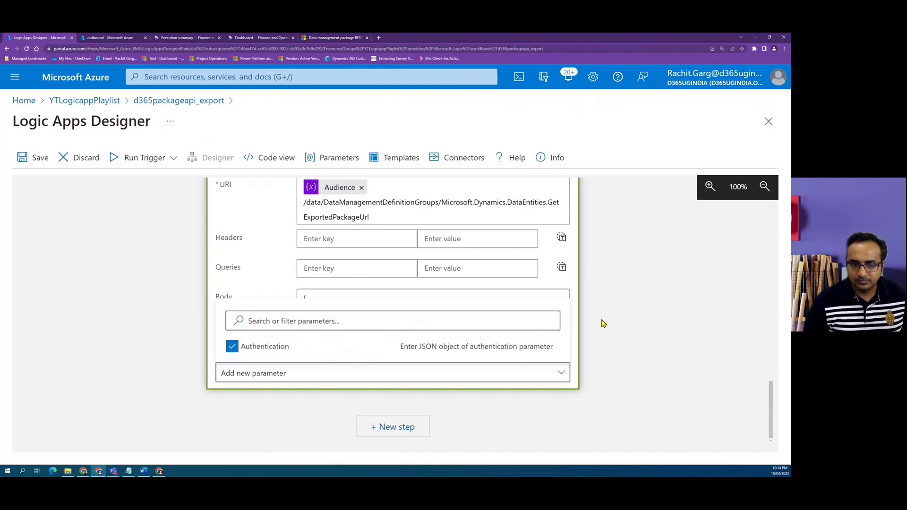
left_click(630, 338)
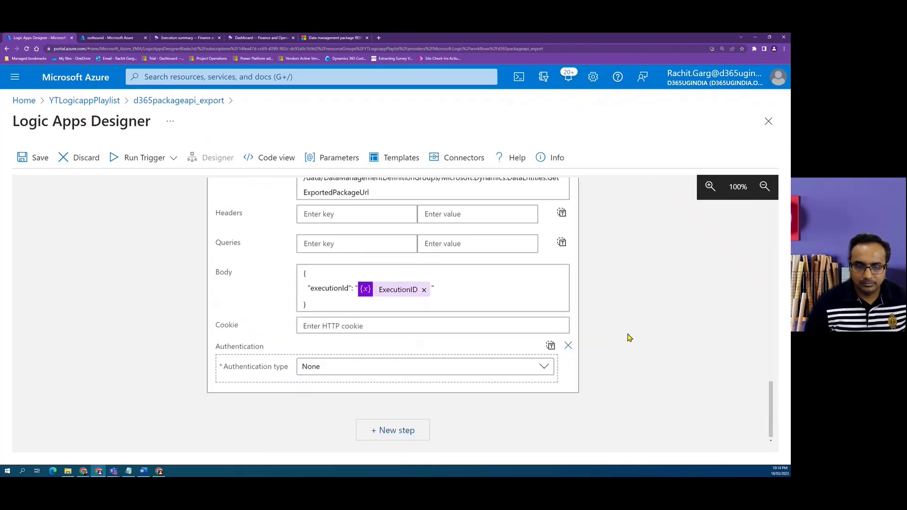
left_click(474, 365)
left_click(474, 365)
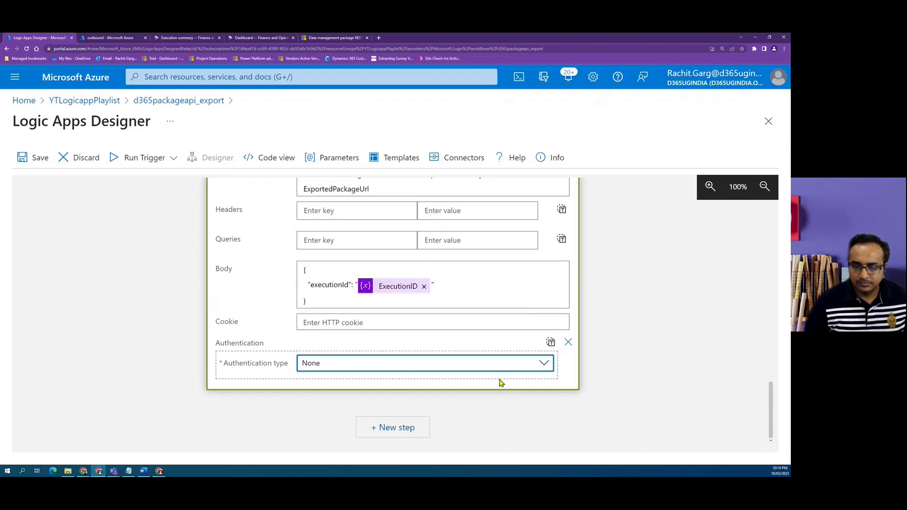
left_click(545, 363)
left_click(341, 296)
scroll(680, 344, "down", 3)
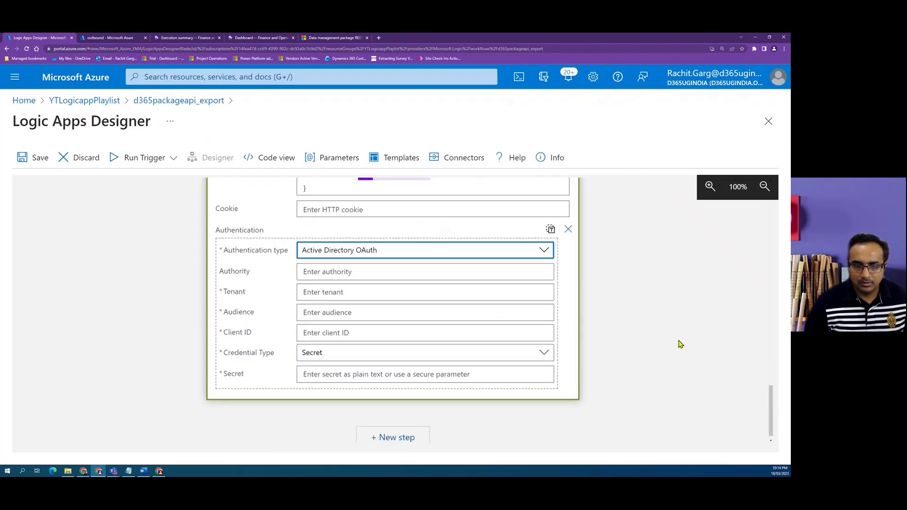
Fill GetExportedPackageUrl's Tenant, Audience, Client ID and Secret fields with the Tenant ID, Audience, ClientID and Secret variables.
left_click(331, 282)
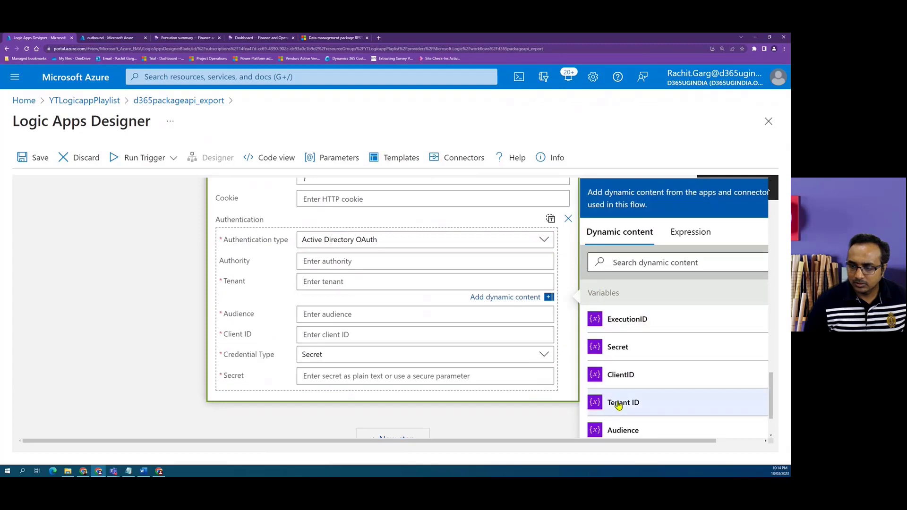
left_click(618, 404)
left_click(310, 316)
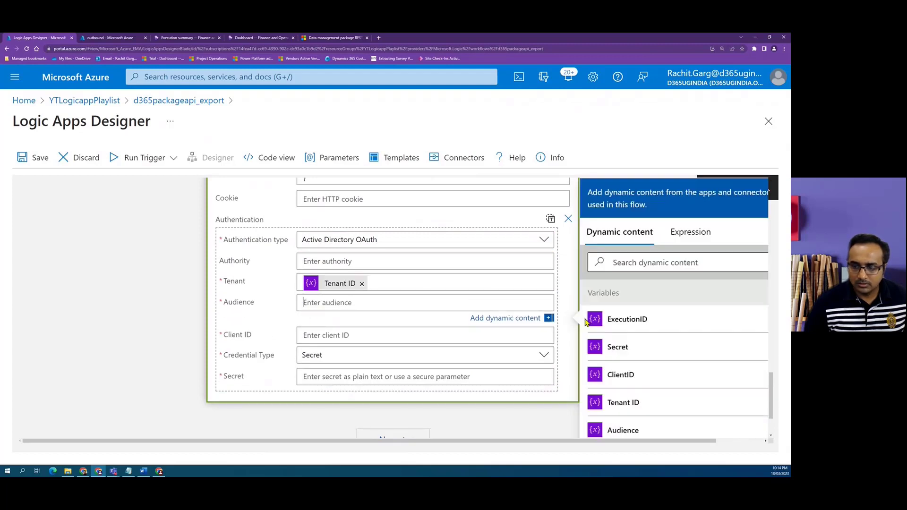
left_click(645, 427)
left_click(342, 334)
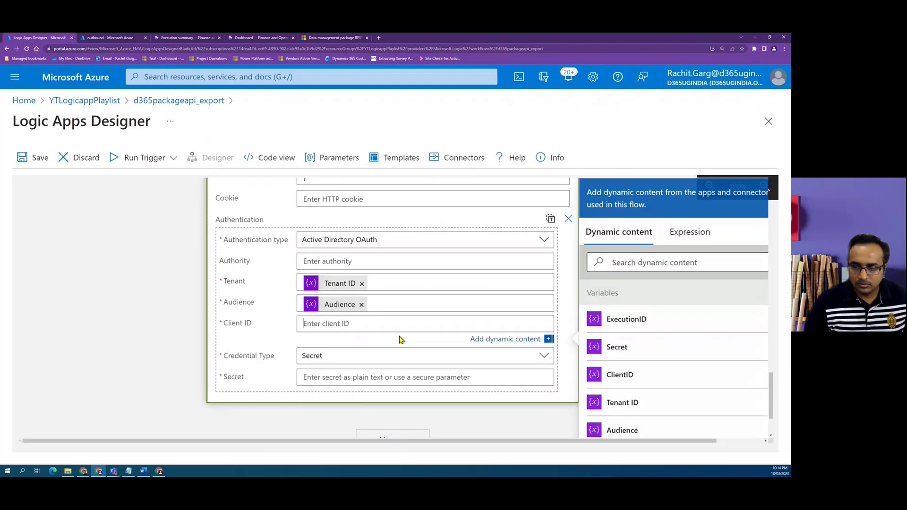
left_click(620, 377)
left_click(340, 305)
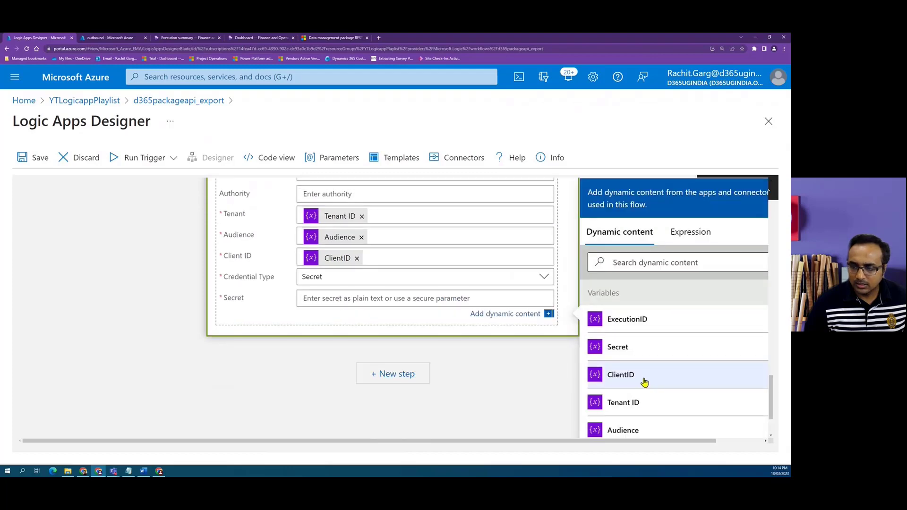
left_click(634, 351)
scroll(213, 364, "up", 2)
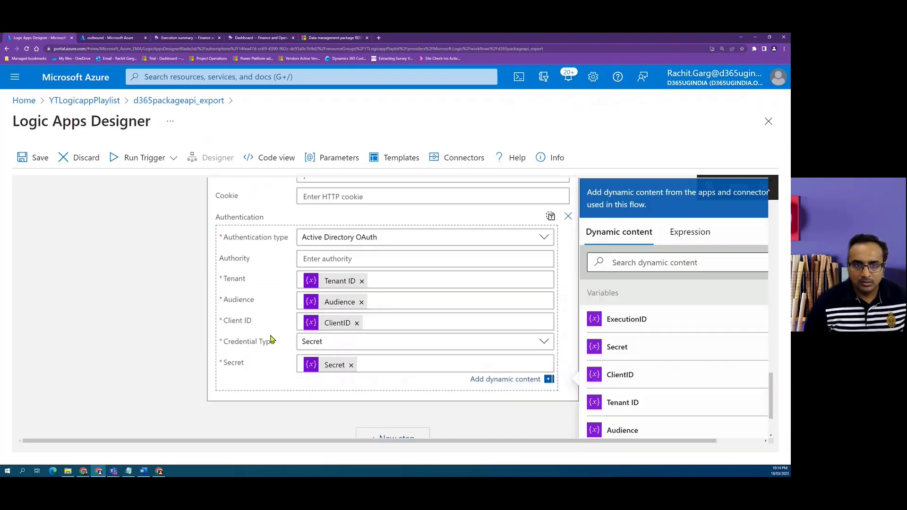
Save the logic app and collapse the GetExportedPackageUrl and GetExecutionSummaryStatus actions.
left_click(33, 158)
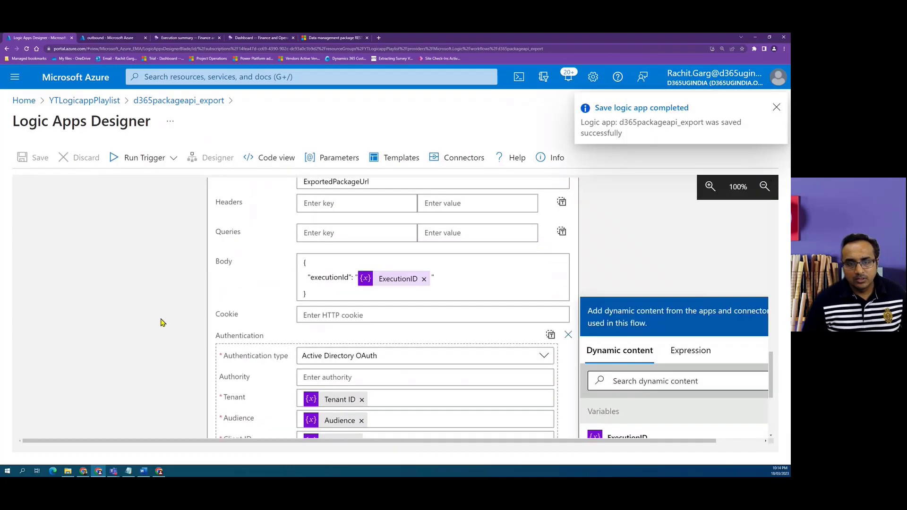
scroll(450, 284, "down", 5)
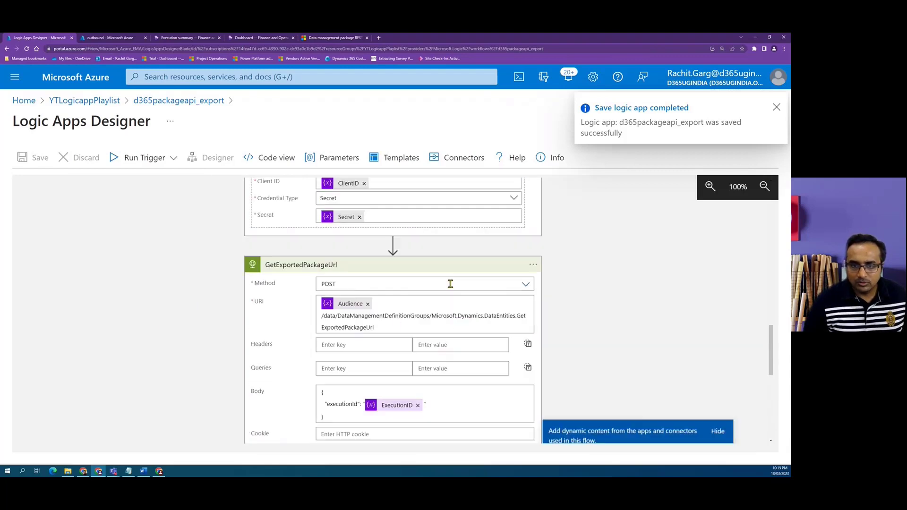
left_click(474, 293)
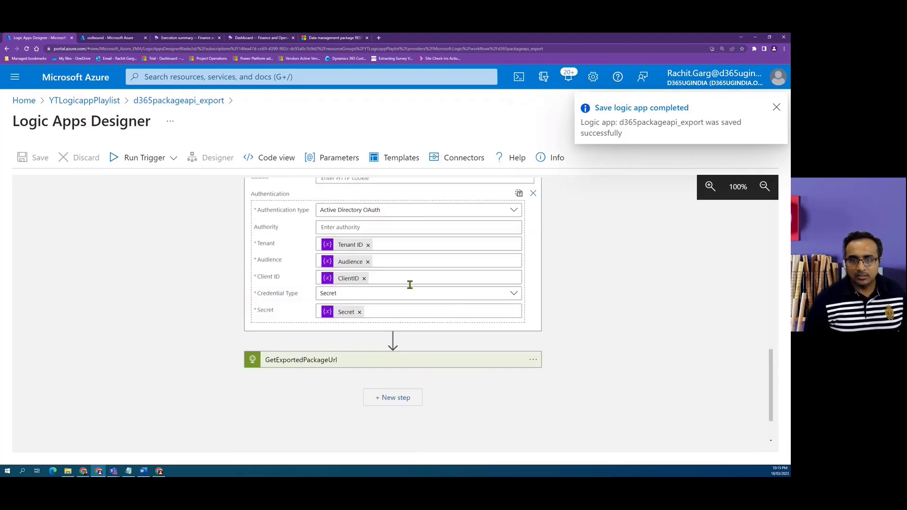
scroll(427, 298, "up", 5)
left_click(429, 288)
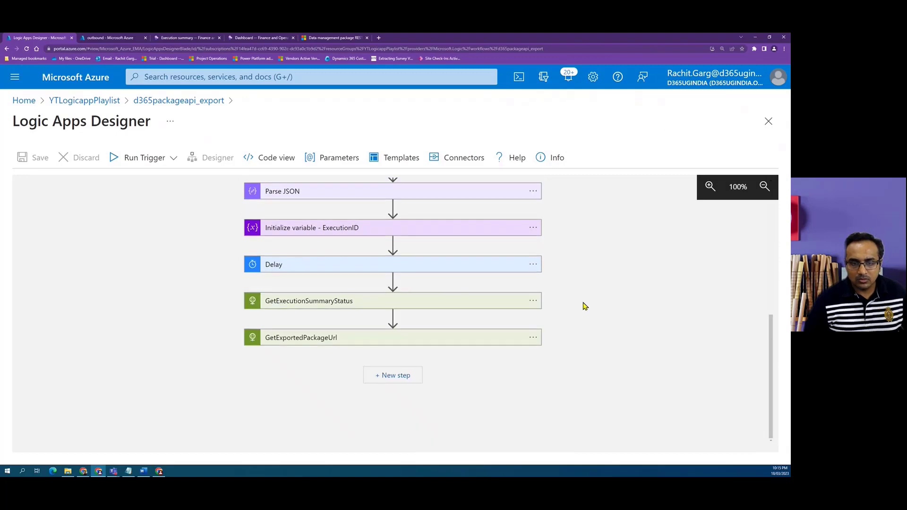
scroll(569, 325, "up", 2)
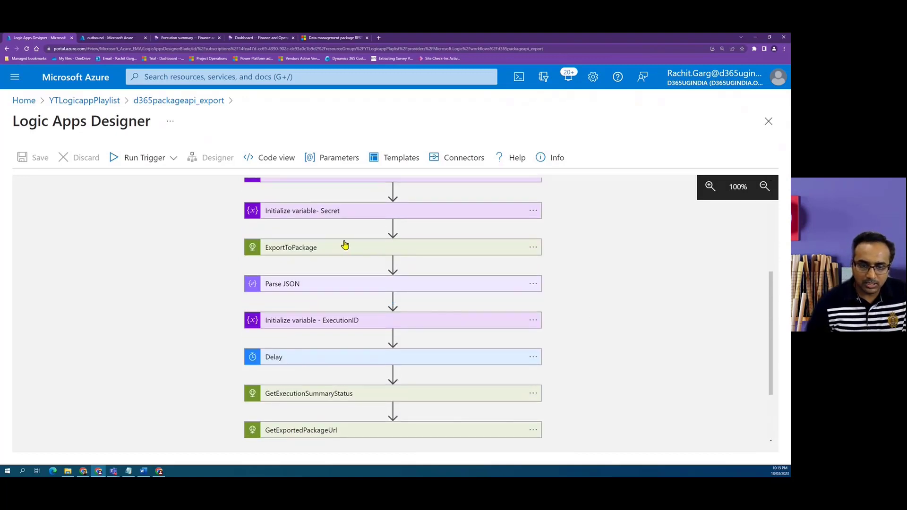
Review the GetExportedPackageUrl request and authentication settings, and run the logic app's trigger.
scroll(290, 391, "down", 2)
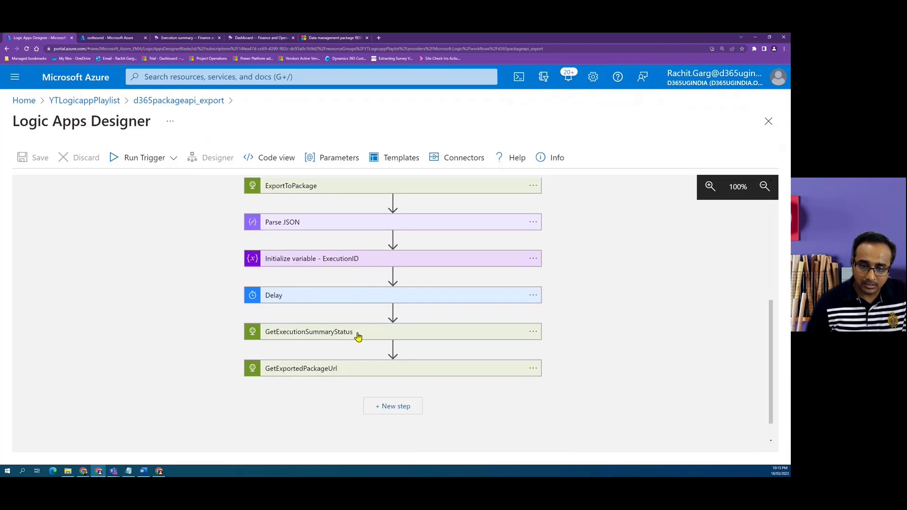
left_click(317, 369)
scroll(333, 351, "down", 2)
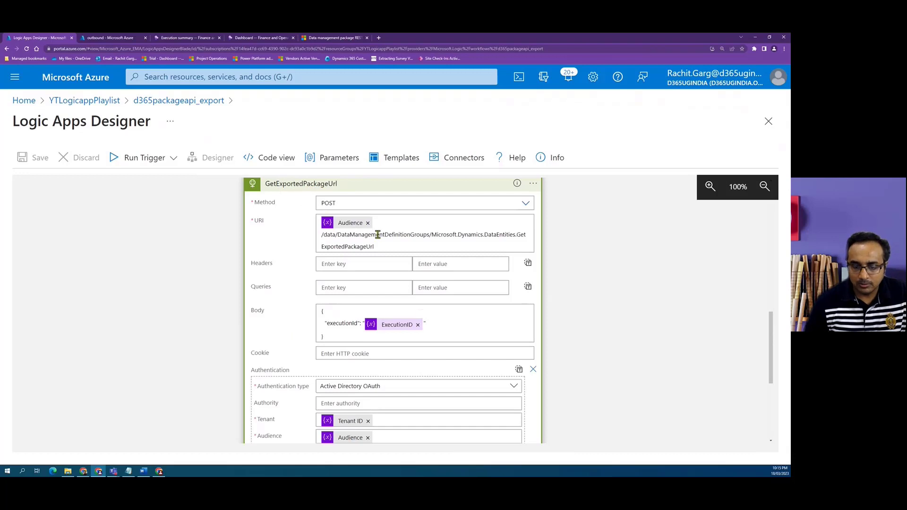
scroll(420, 314, "down", 1)
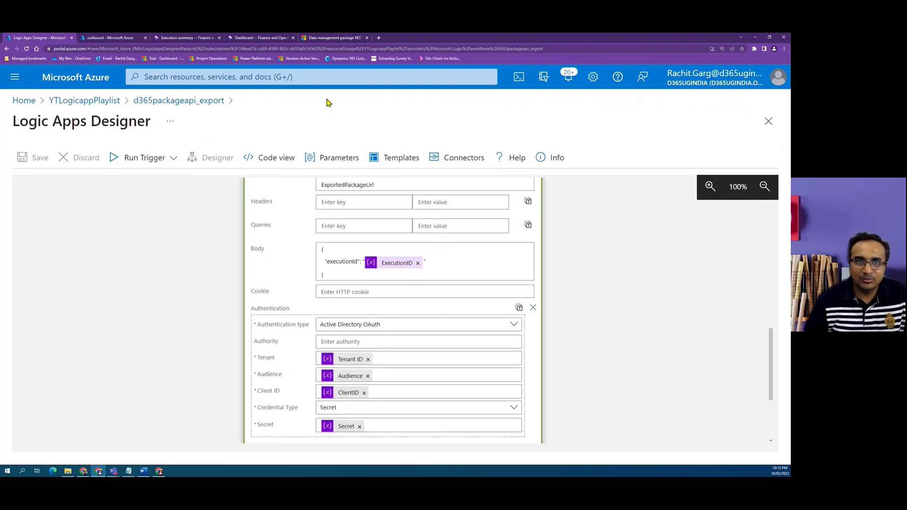
left_click(173, 162)
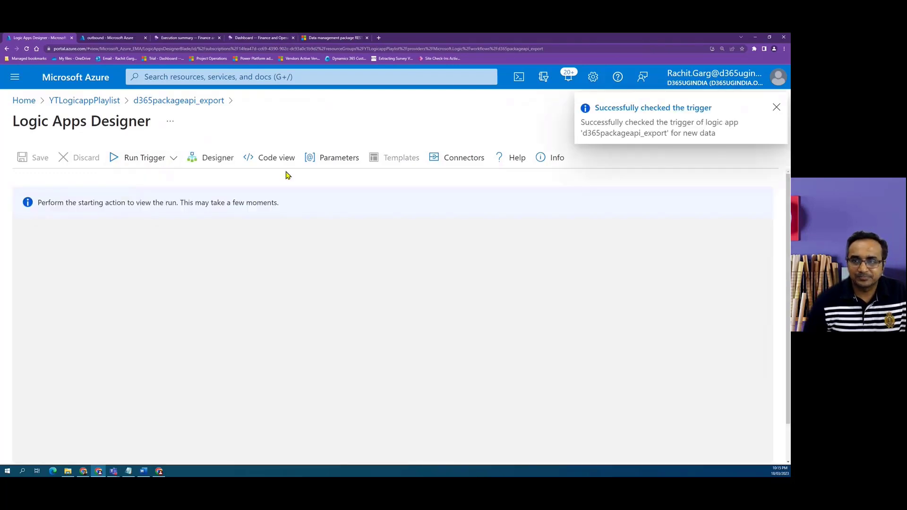
Switch to Finance and Operations, close the execution summary, and refresh the EXP_CustomerGroups execution history to check the newest export job.
left_click(188, 38)
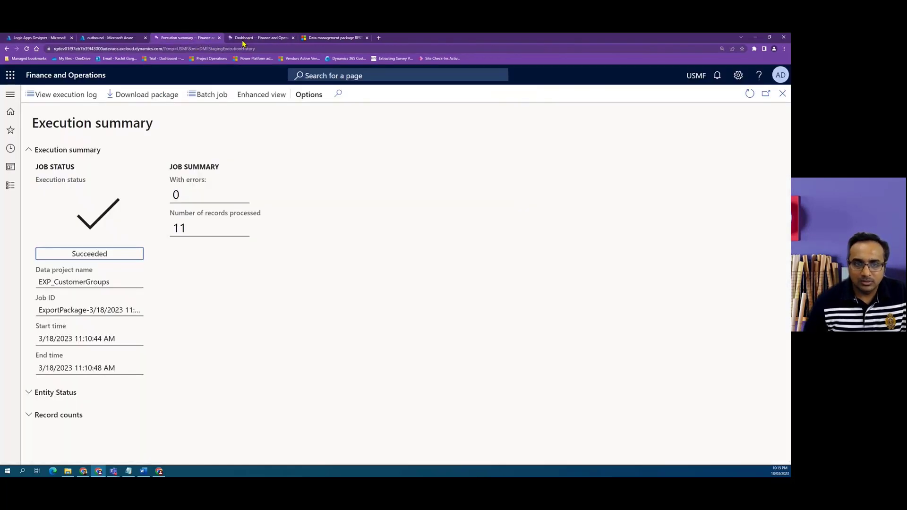
left_click(783, 95)
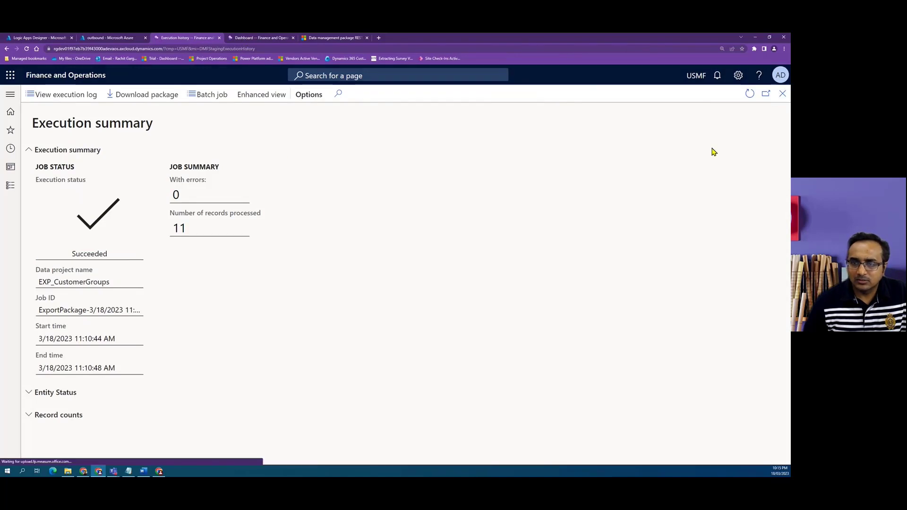
left_click(750, 94)
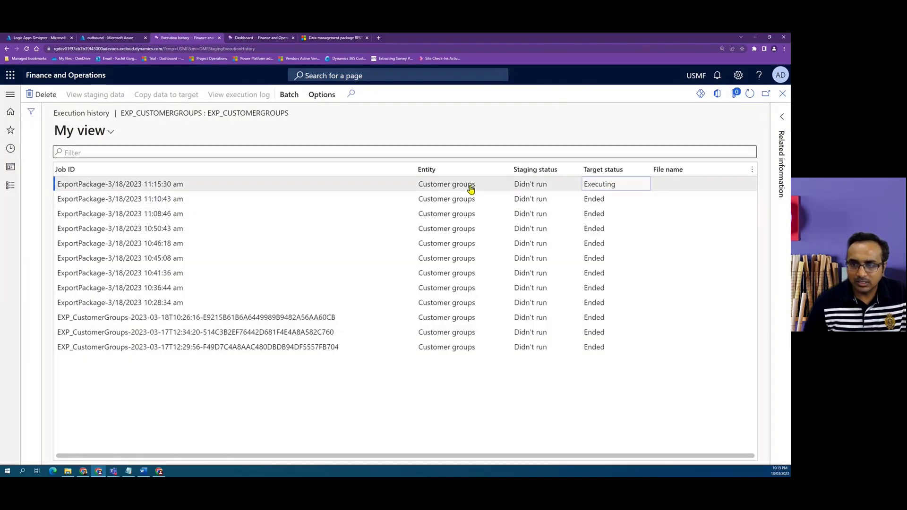
mouse_move(150, 185)
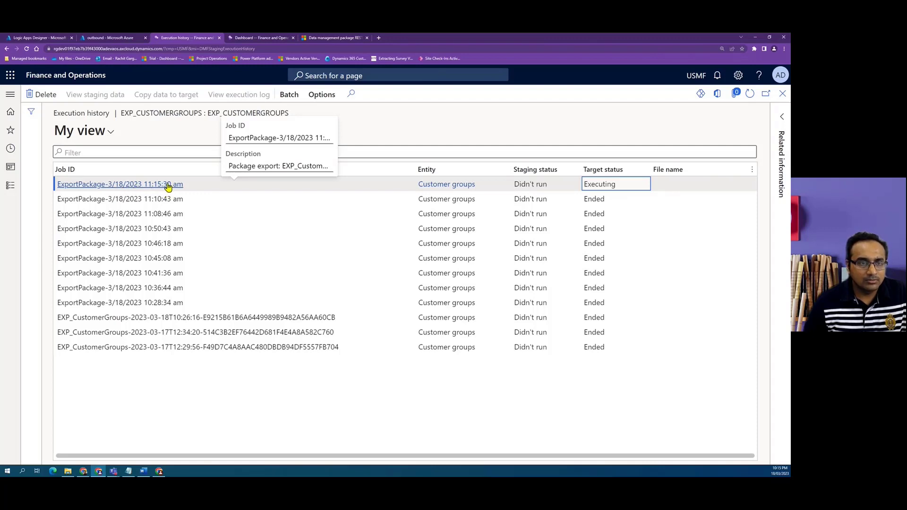
Return to the Azure logic app run and check the progress of its actions down to GetExportedPackageUrl.
left_click(46, 39)
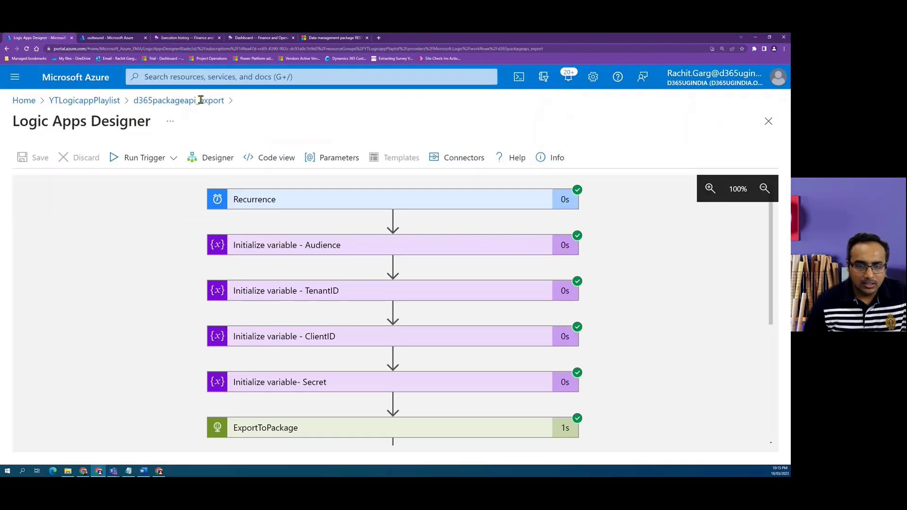
scroll(685, 376, "down", 4)
scroll(634, 365, "down", 1)
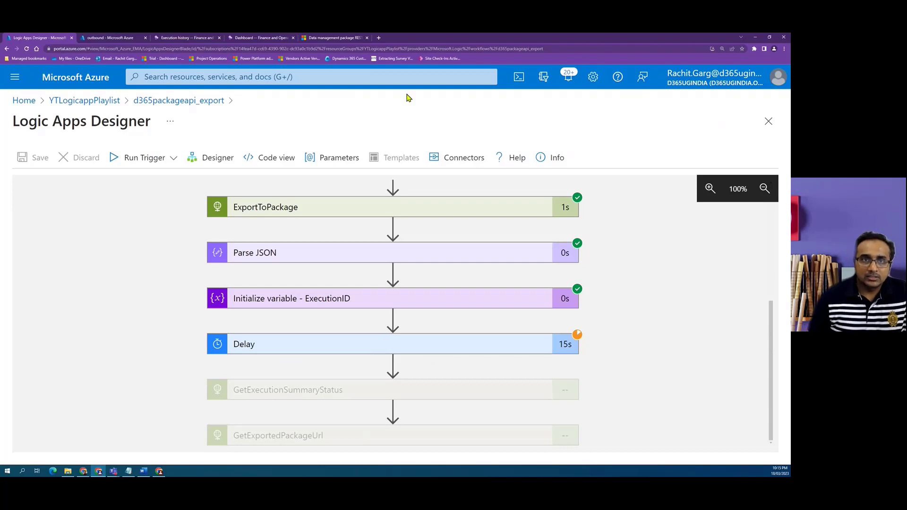
Switch back to the Finance and Operations execution history and refresh it to check the newest job's target status.
left_click(168, 38)
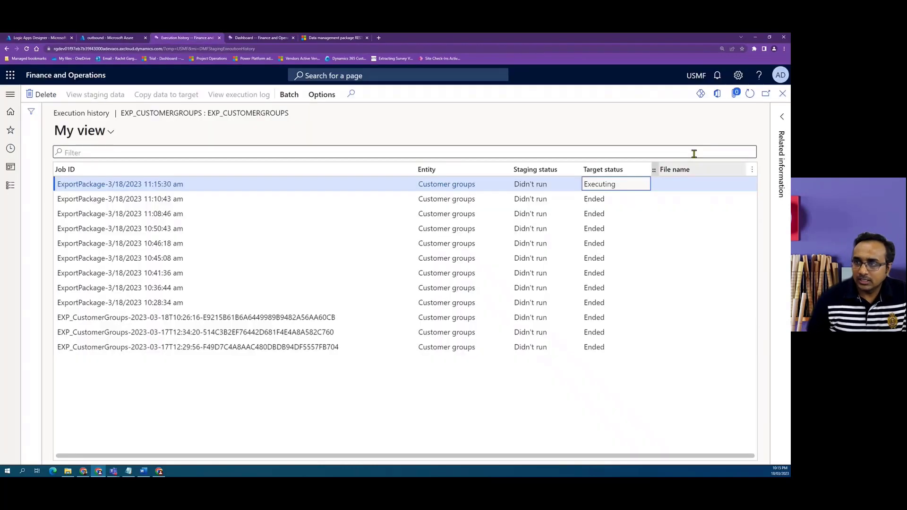
left_click(750, 93)
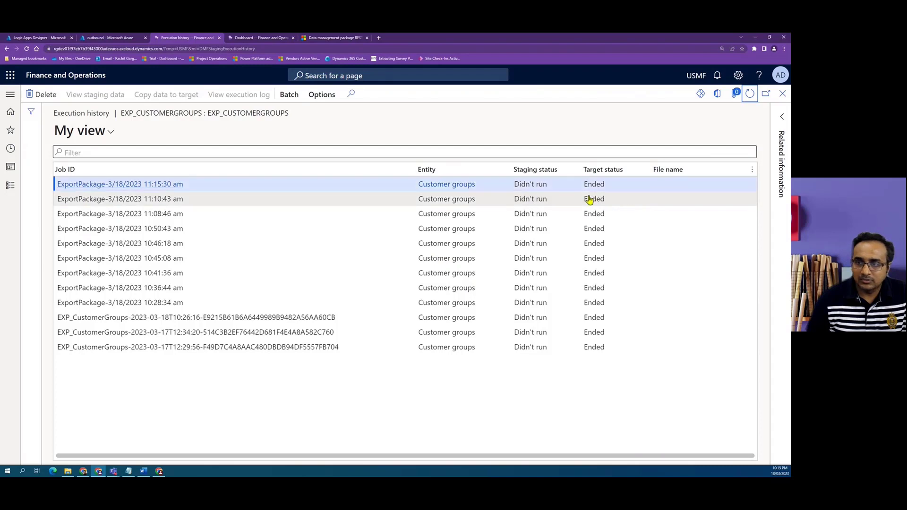
left_click(602, 187)
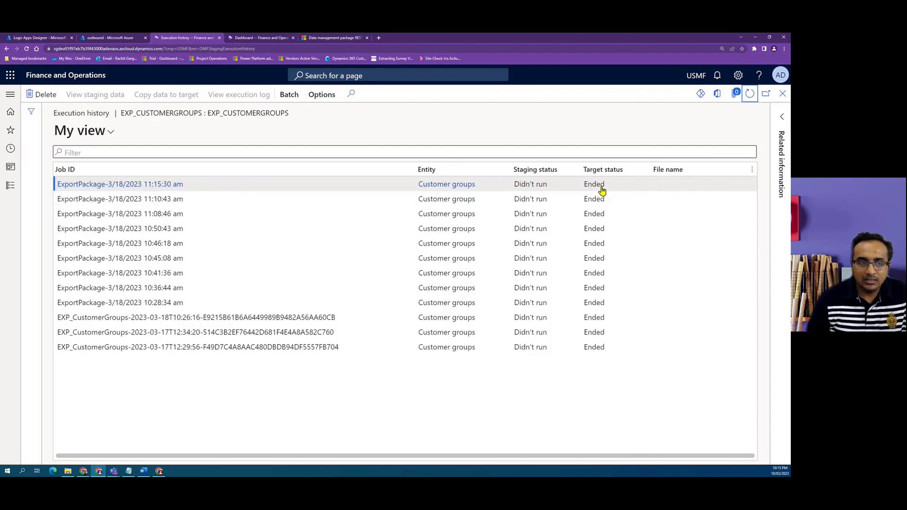
Return to the logic app run and examine GetExecutionSummaryStatus's executionId input and the value in its output body.
left_click(45, 37)
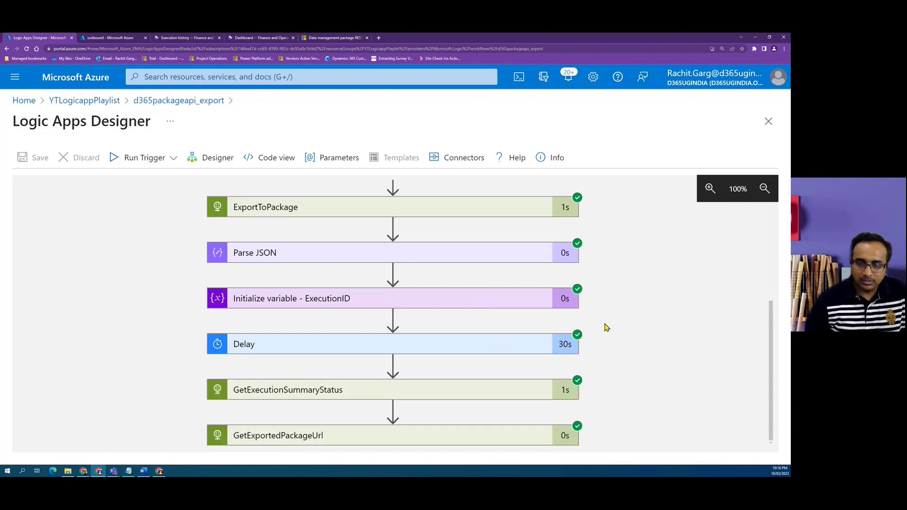
left_click(422, 393)
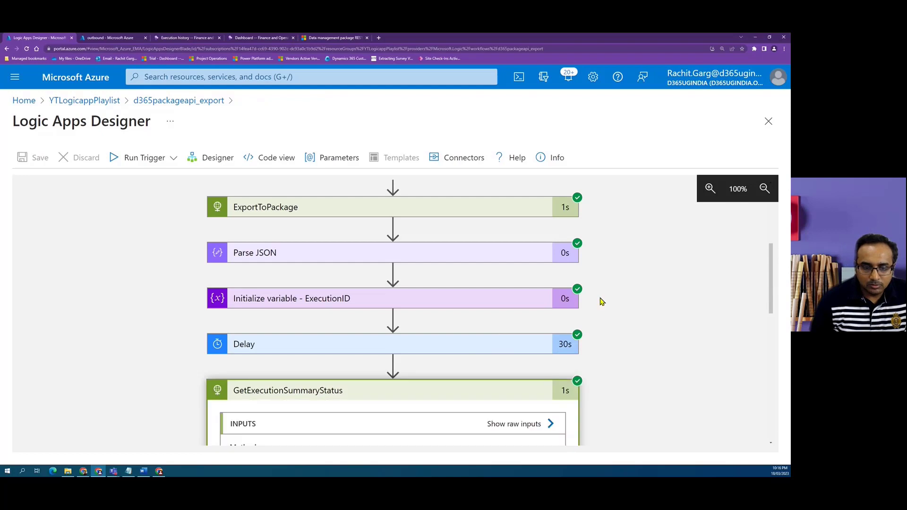
scroll(602, 299, "down", 4)
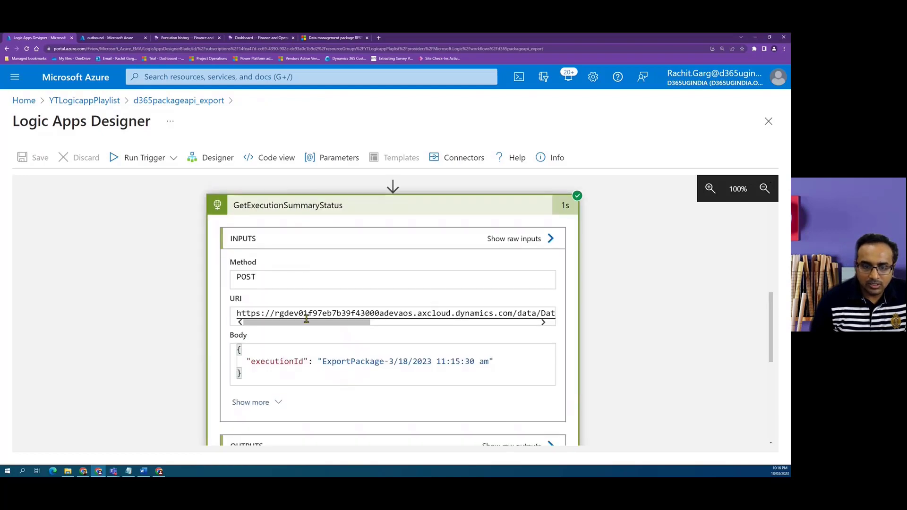
left_click_drag(252, 374, 235, 358)
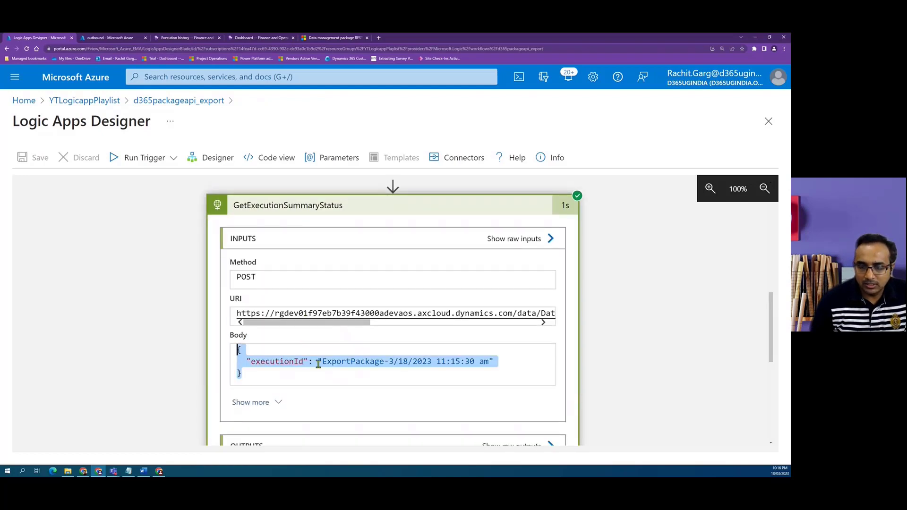
scroll(425, 361, "down", 3)
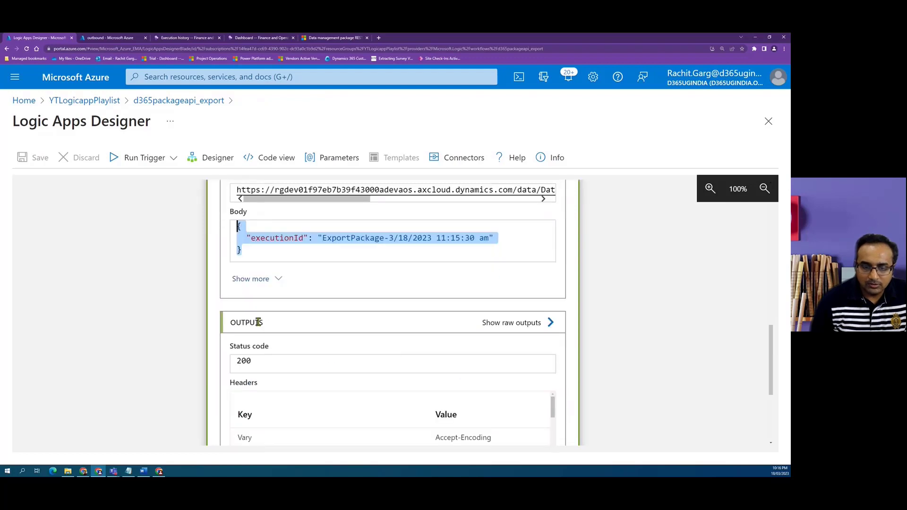
scroll(241, 358, "down", 1)
scroll(275, 326, "down", 2)
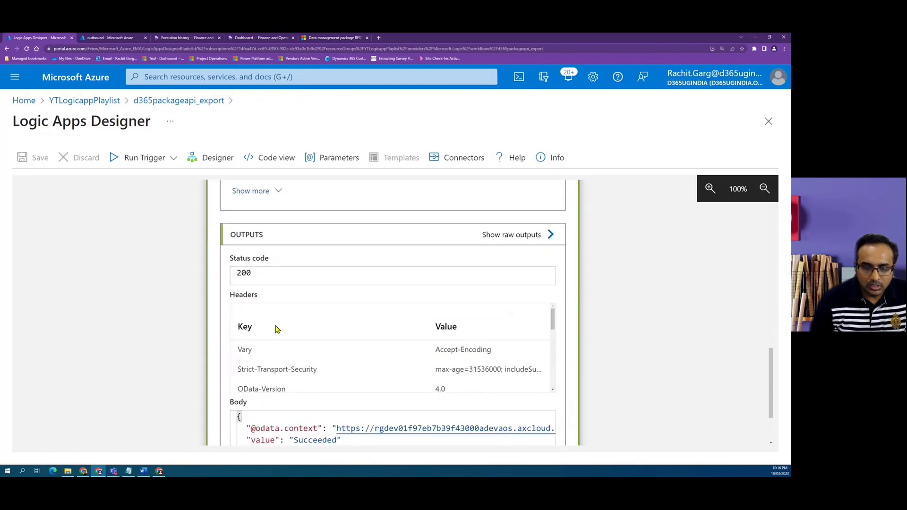
left_click(342, 358)
left_click(232, 363, "shift")
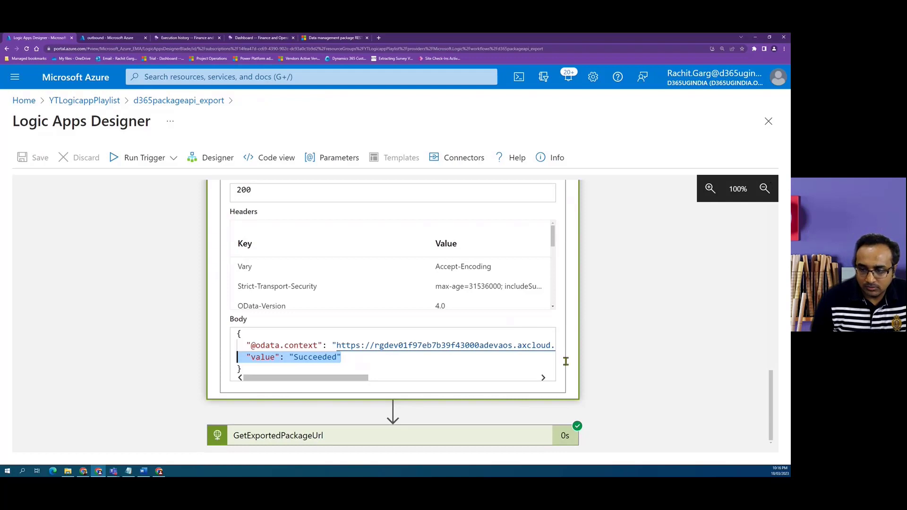
left_click(619, 368)
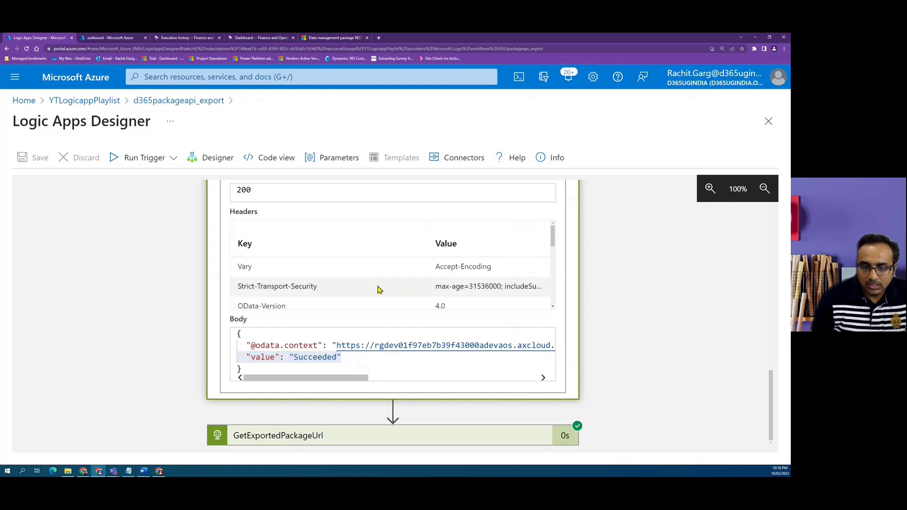
Expand GetExportedPackageUrl in the run and examine its request inputs and the package URL in its output body.
left_click(330, 436)
scroll(378, 385, "down", 2)
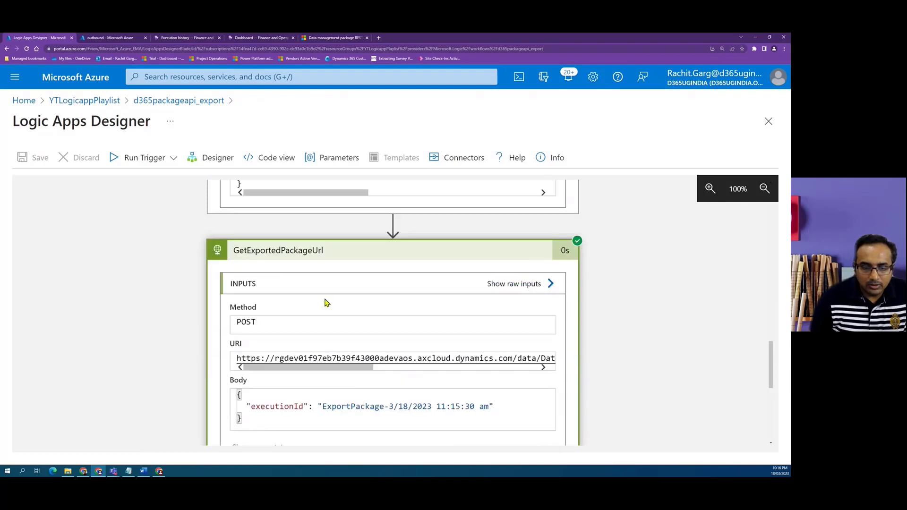
scroll(269, 265, "down", 2)
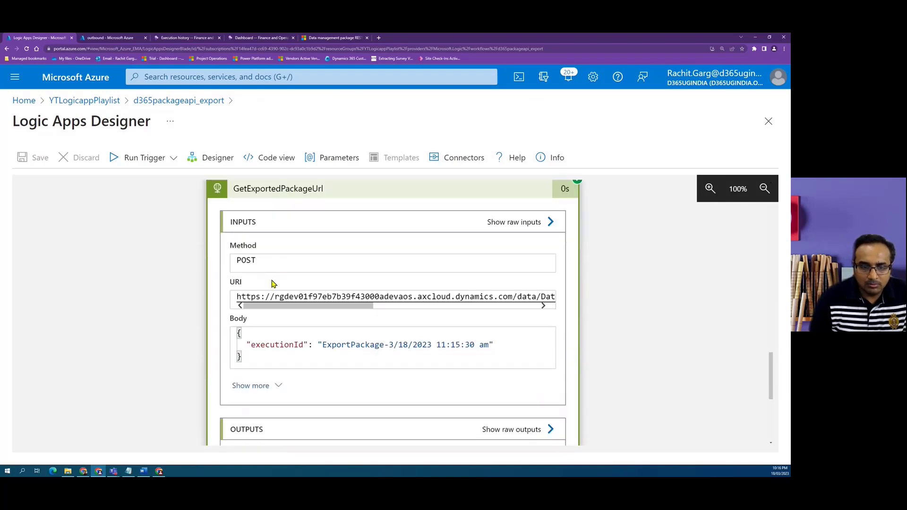
left_click_drag(266, 299, 239, 279)
scroll(371, 324, "down", 2)
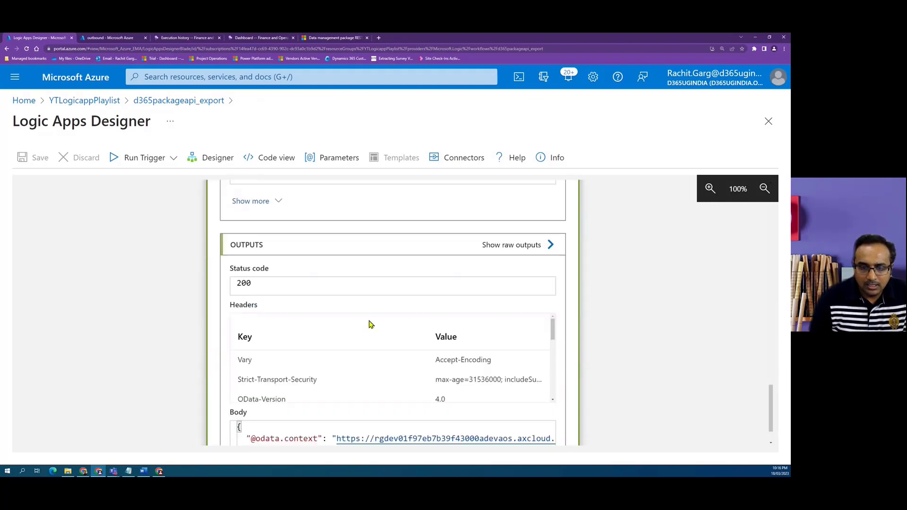
scroll(370, 325, "down", 1)
left_click_drag(246, 402, 594, 411)
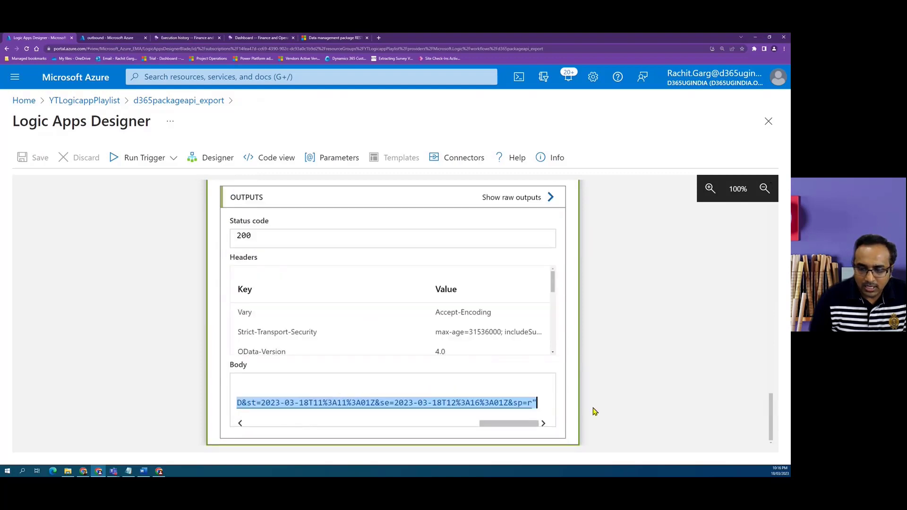
Open GetExportedPackageUrl's raw outputs, examine the JSON body containing the package URL, and return to the run view.
left_click(512, 199)
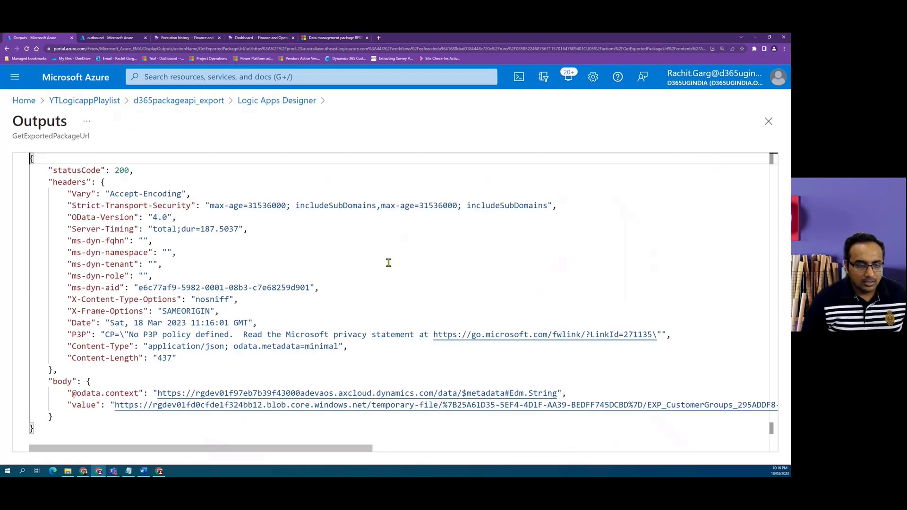
left_click_drag(59, 405, 302, 405)
left_click(399, 432)
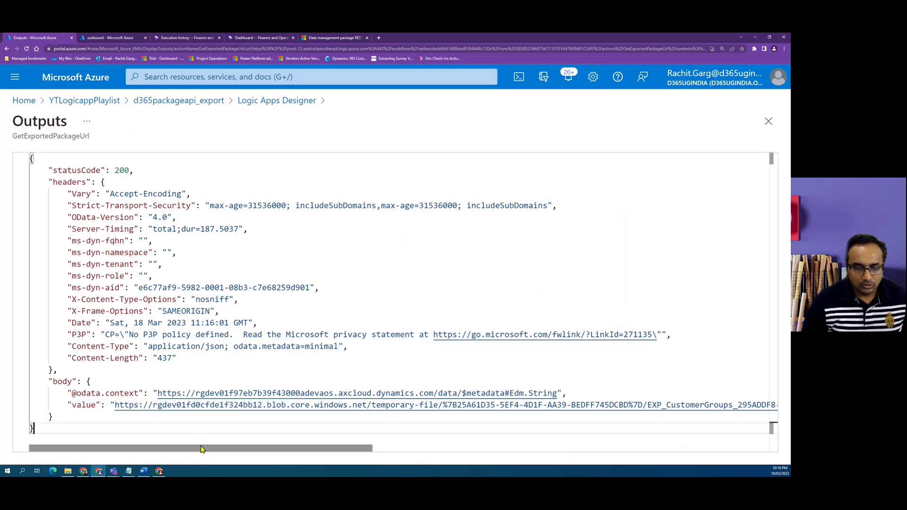
mouse_move(204, 449)
left_mouse_down()
mouse_move(609, 451)
mouse_move(385, 461)
mouse_move(186, 454)
left_mouse_up()
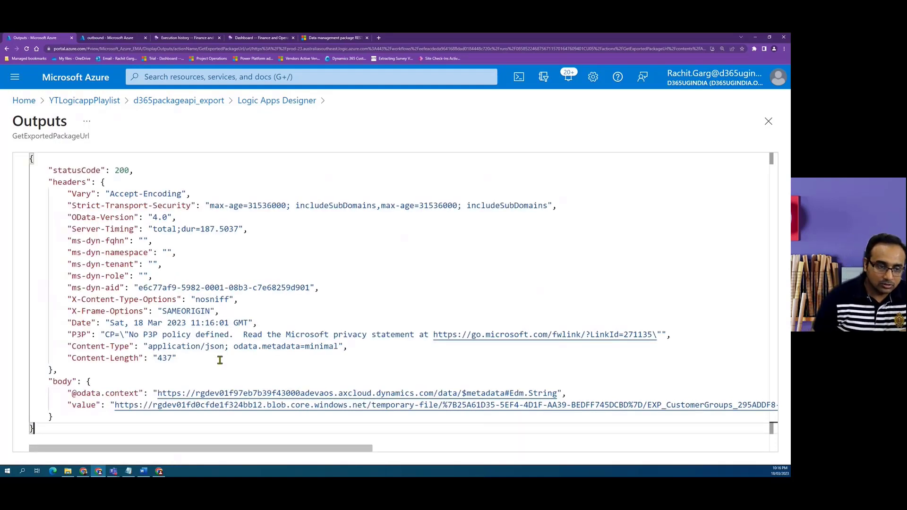
left_click_drag(84, 383, 79, 416)
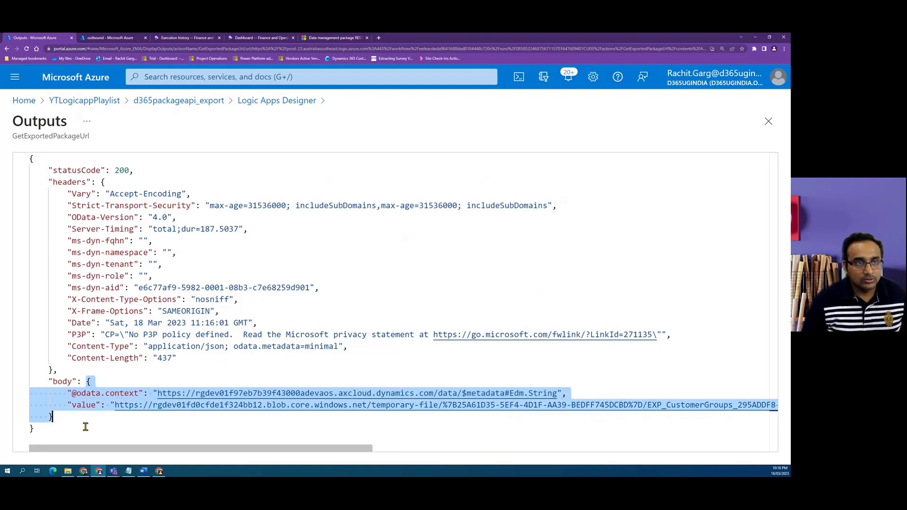
left_click(267, 102)
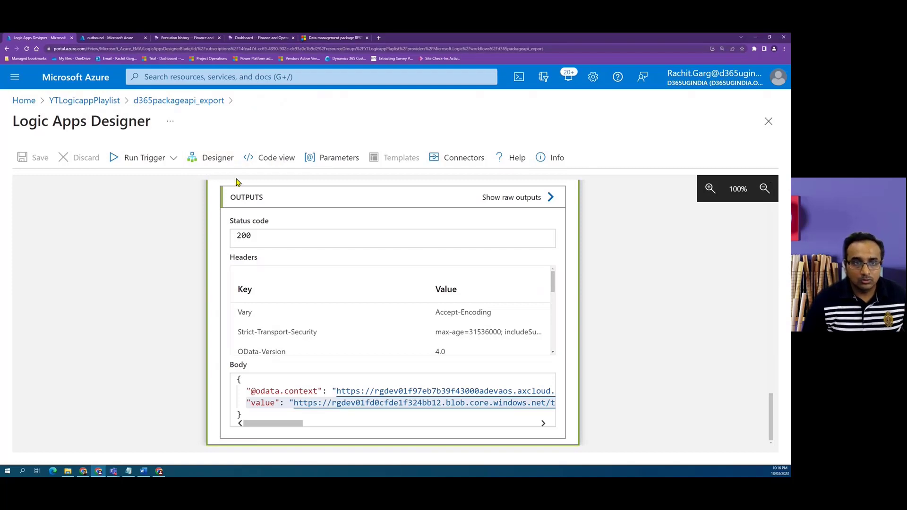
Return to editing the workflow and add a Parse JSON data operation after GetExportedPackageUrl.
left_click(191, 160)
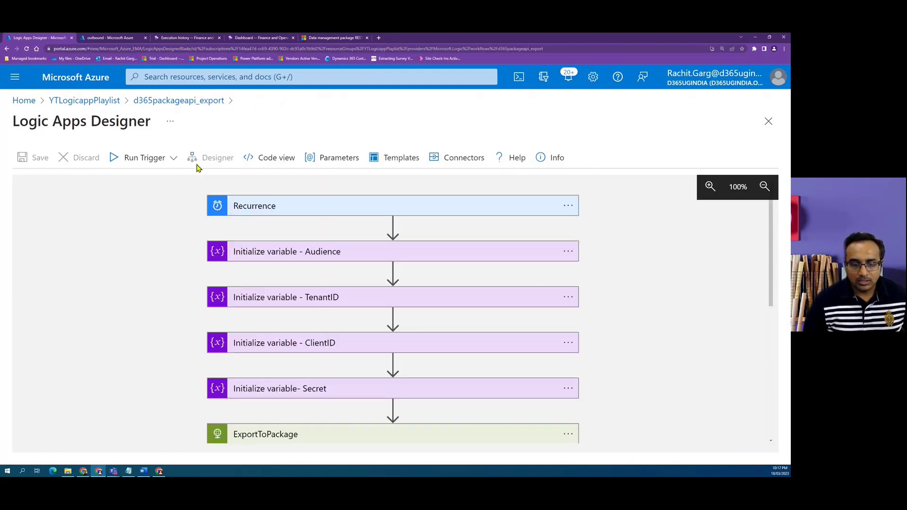
scroll(581, 296, "down", 6)
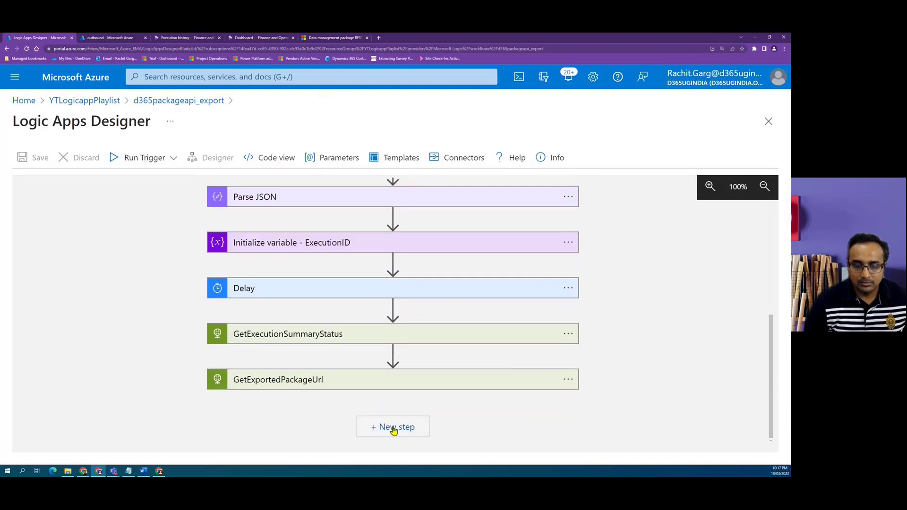
left_click(405, 429)
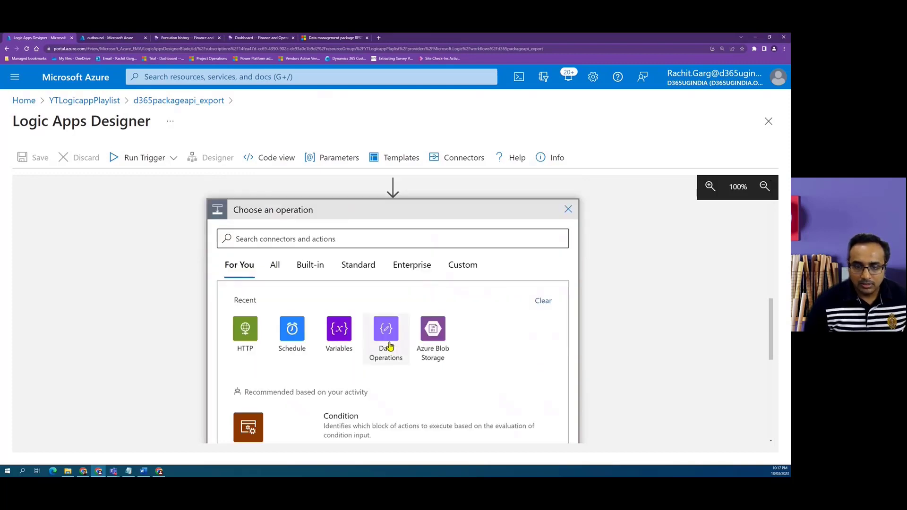
left_click(385, 339)
scroll(324, 330, "down", 2)
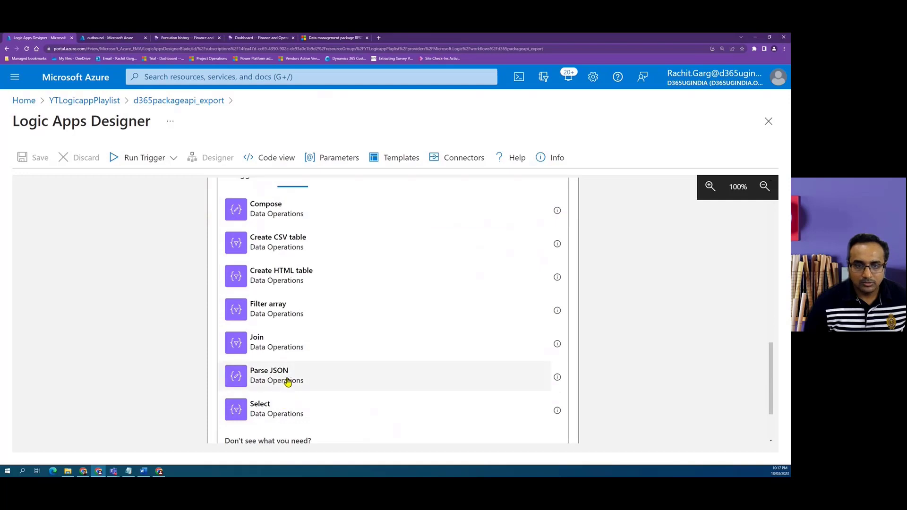
left_click(287, 380)
scroll(466, 368, "up", 2)
scroll(397, 354, "down", 2)
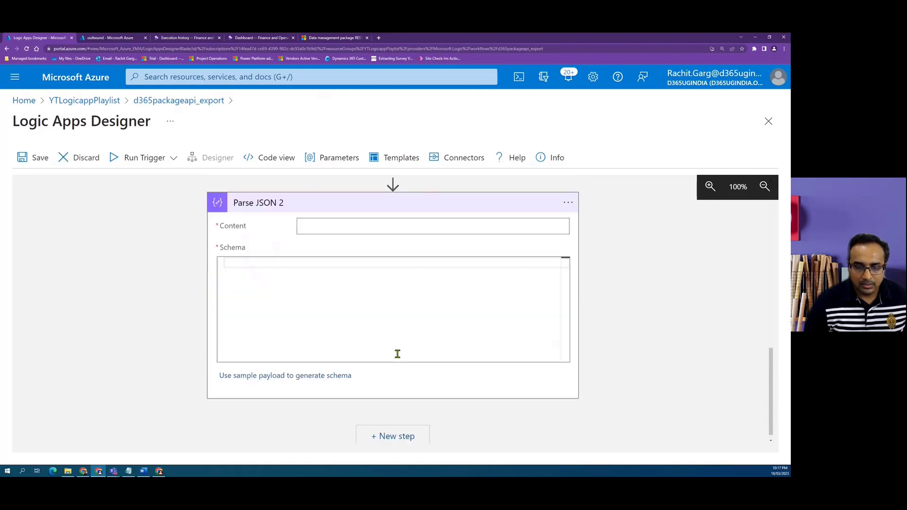
left_click(295, 369)
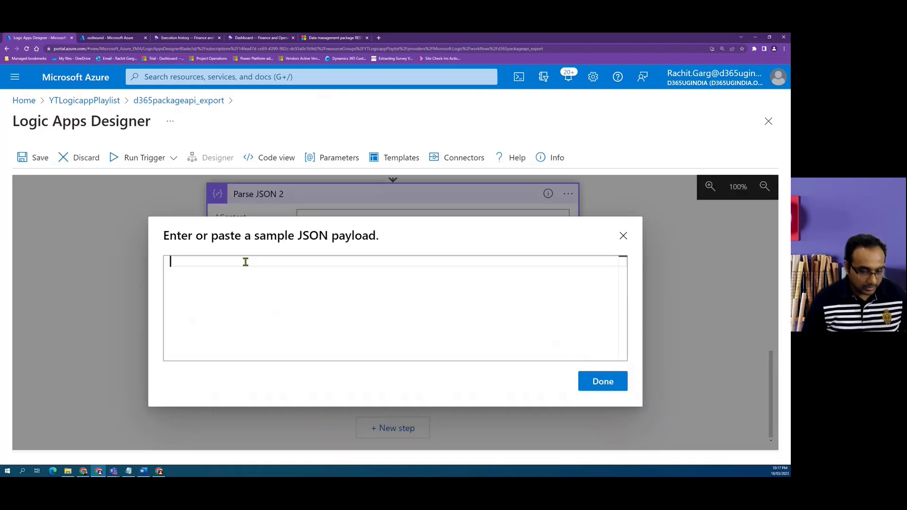
key("ctrl+v")
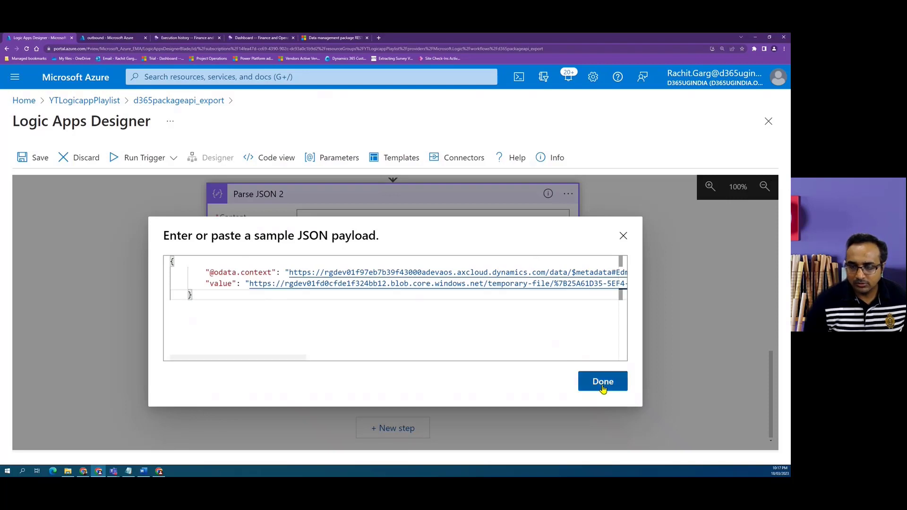
left_click(603, 382)
Set the Parse JSON 2 content to the Body output of GetExportedPackageUrl.
scroll(415, 330, "up", 2)
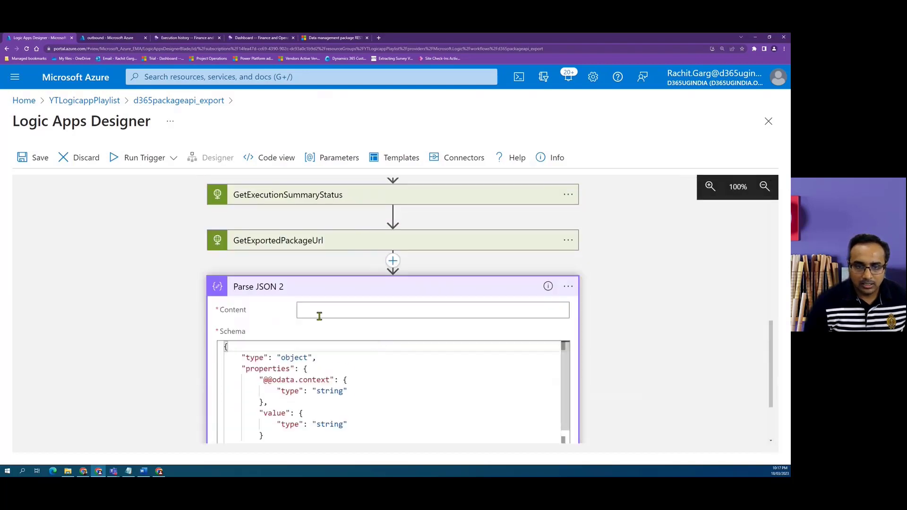
left_click(324, 309)
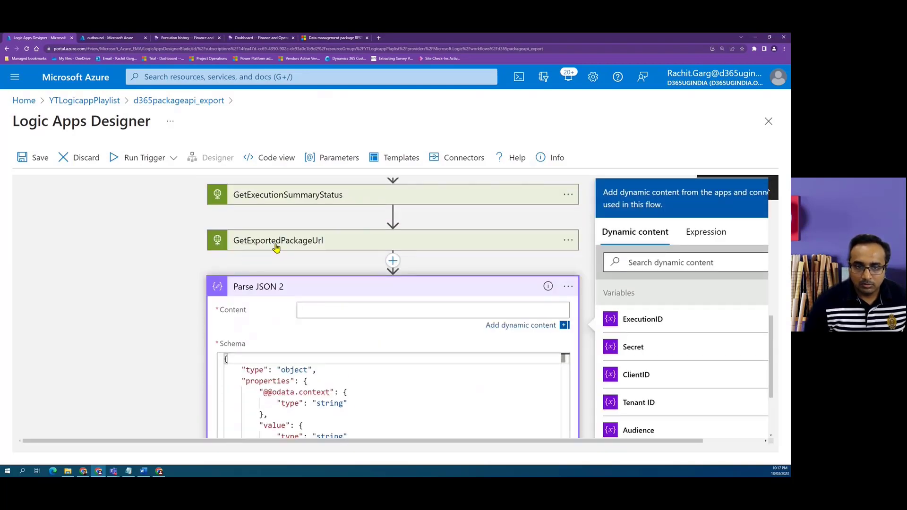
scroll(670, 348, "down", 2)
scroll(671, 350, "down", 1)
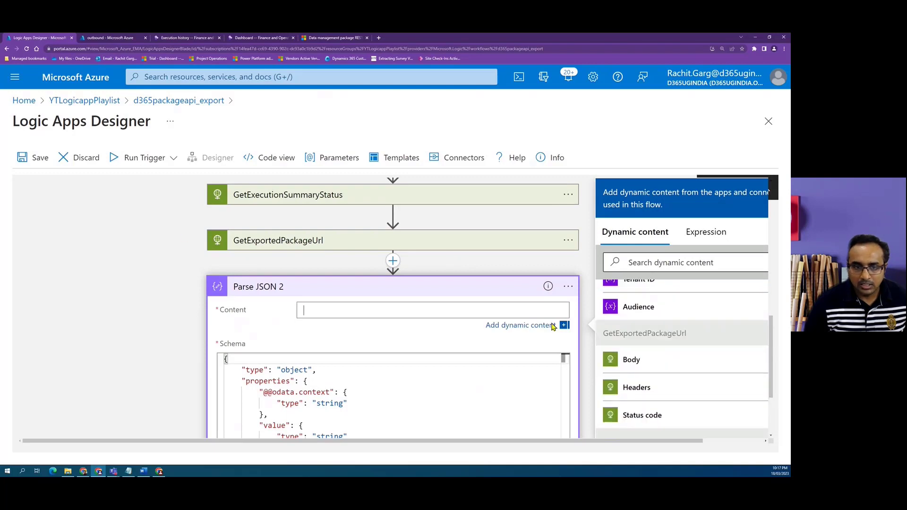
left_click(642, 370)
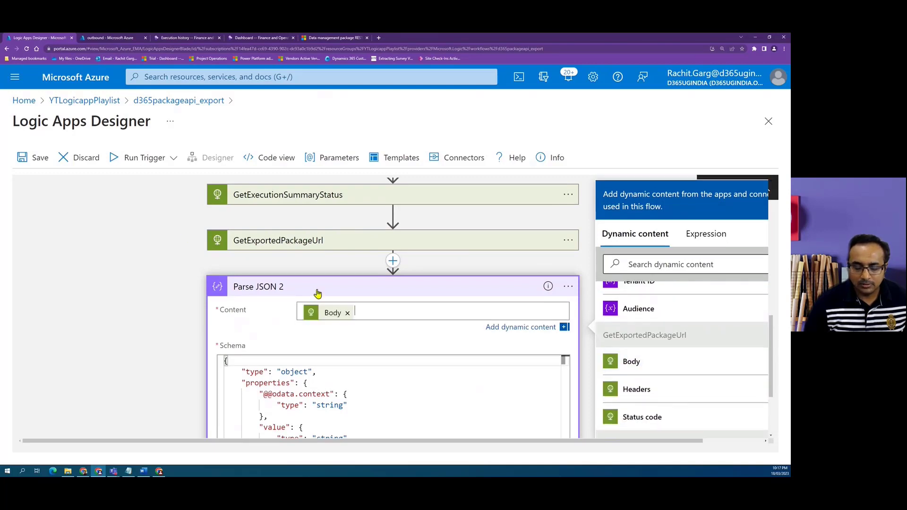
left_click(134, 322)
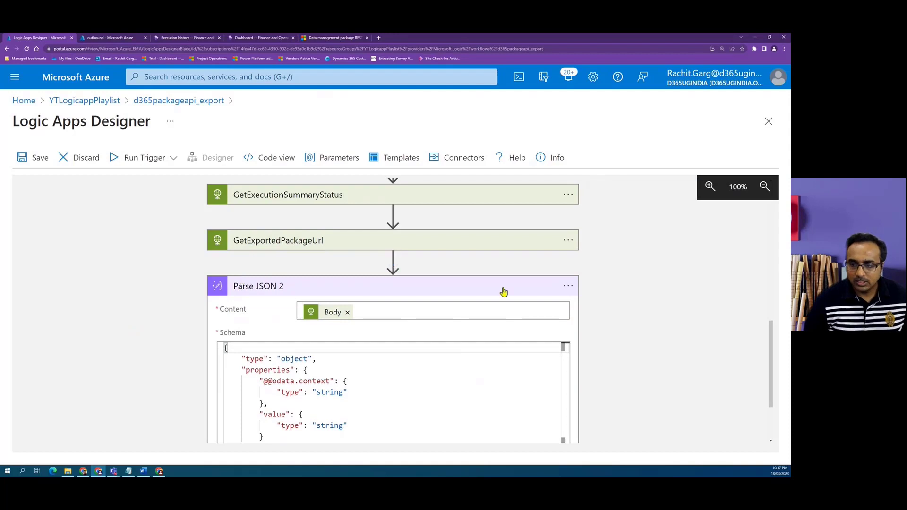
Rename the Parse JSON 2 action to "Parse JSON - Extract URL".
left_click(568, 287)
left_click(629, 297)
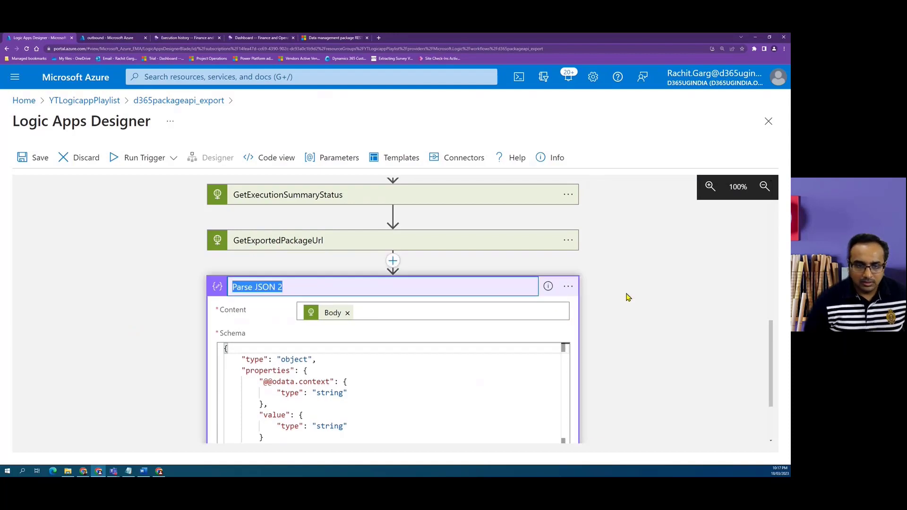
key("End")
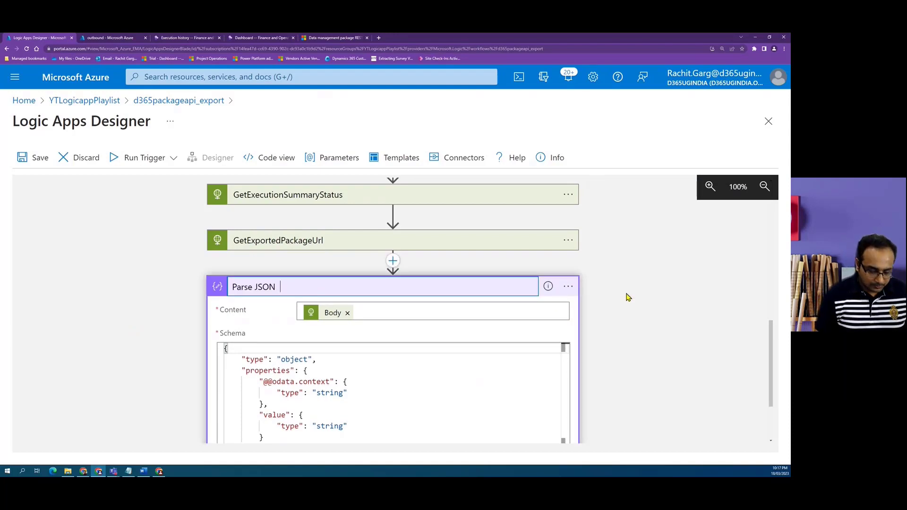
type("- Extract URL")
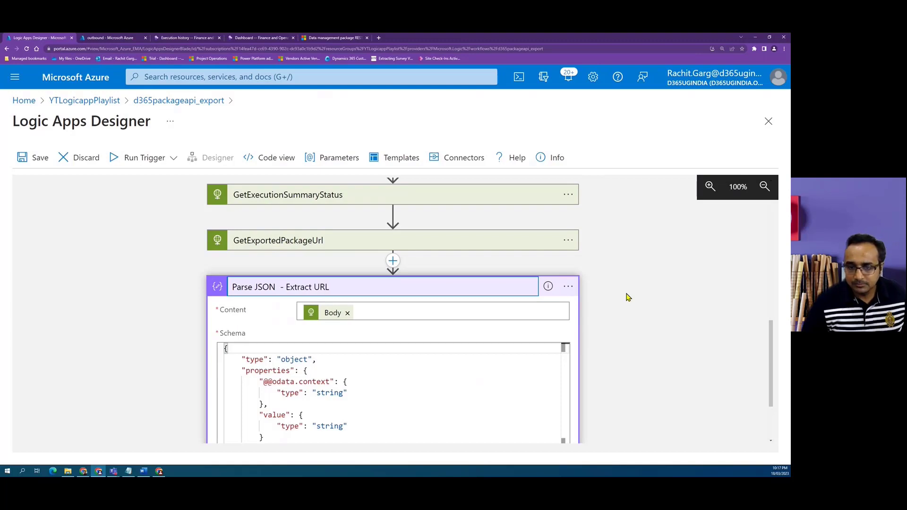
left_click(629, 297)
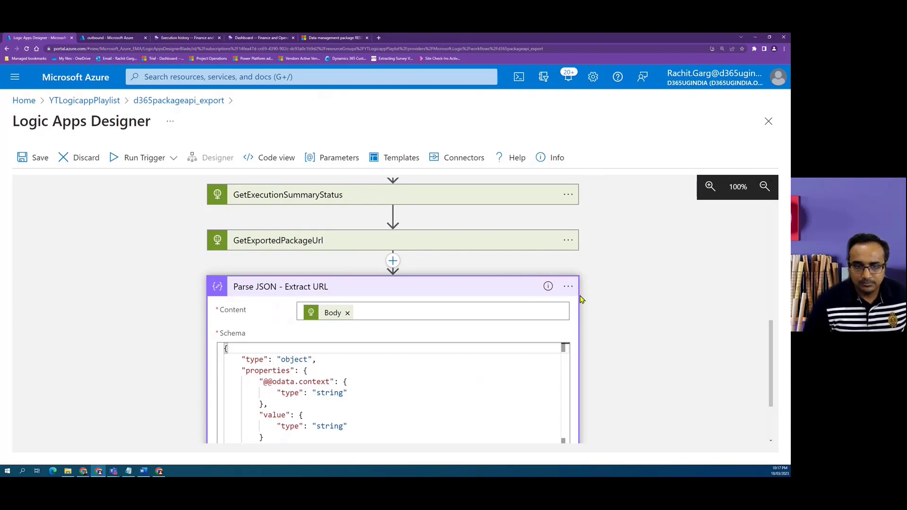
Add an HTTP action after Parse JSON - Extract URL and set its method to GET.
scroll(588, 334, "down", 2)
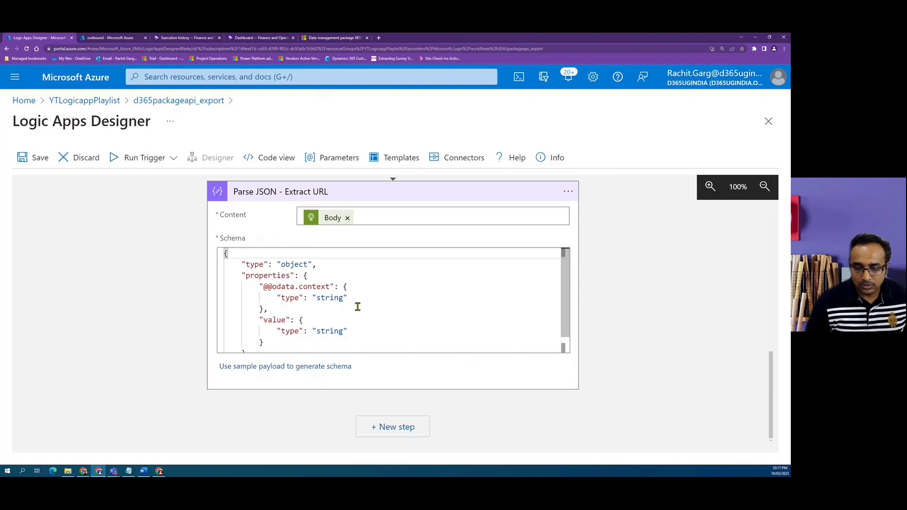
left_click(392, 429)
left_click(287, 363)
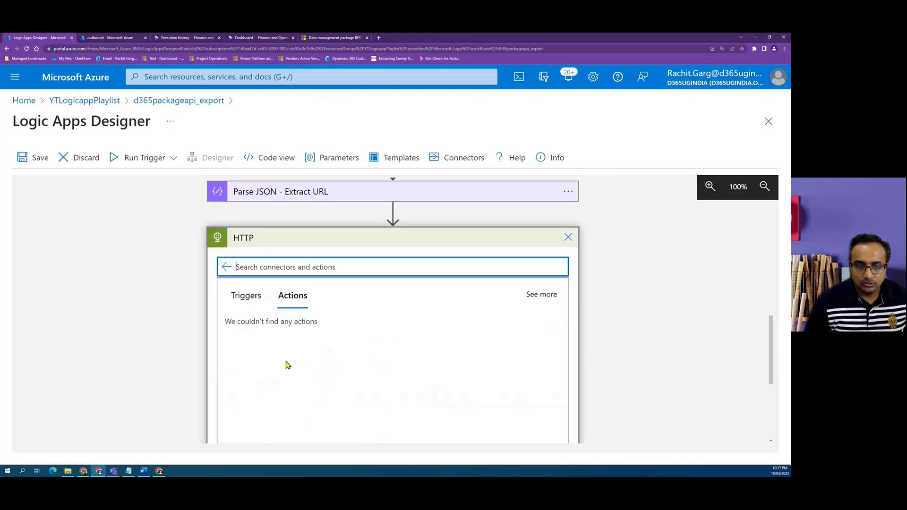
left_click(283, 331)
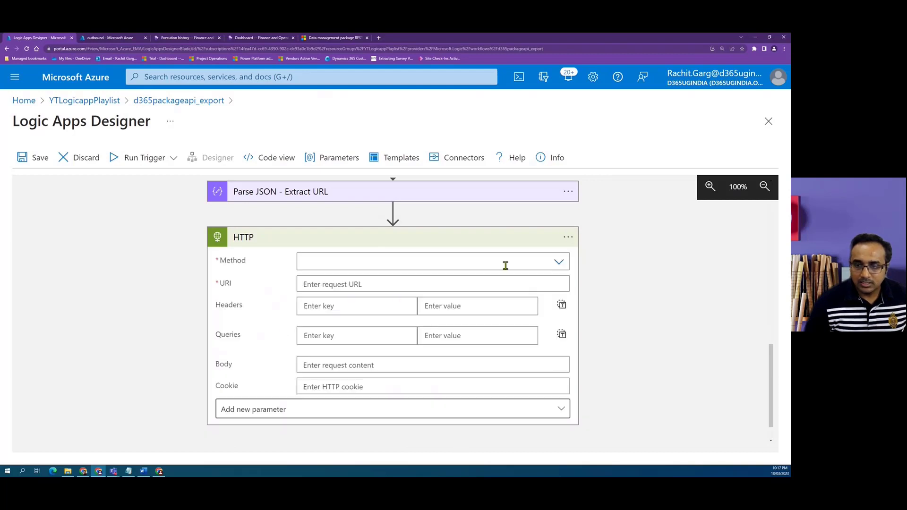
left_click(303, 262)
left_click(310, 282)
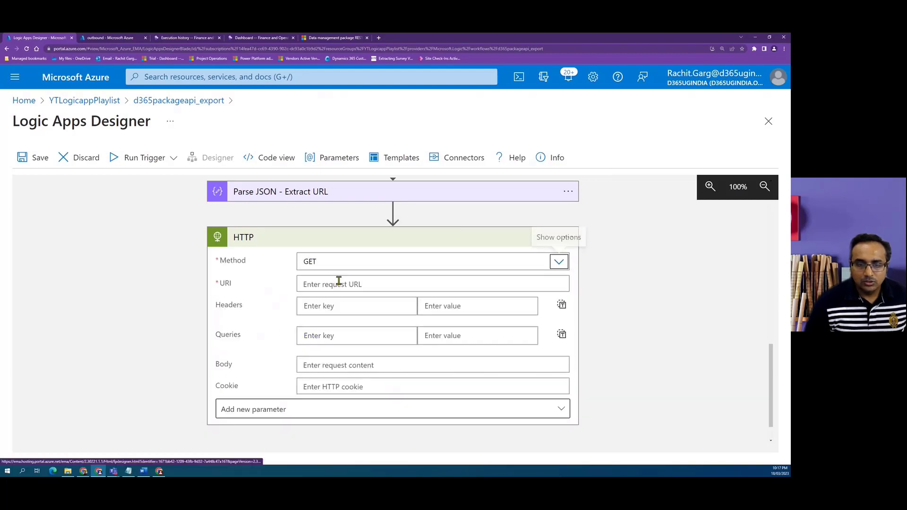
Set the HTTP action's URI to the value output of Parse JSON - Extract URL.
left_click(341, 282)
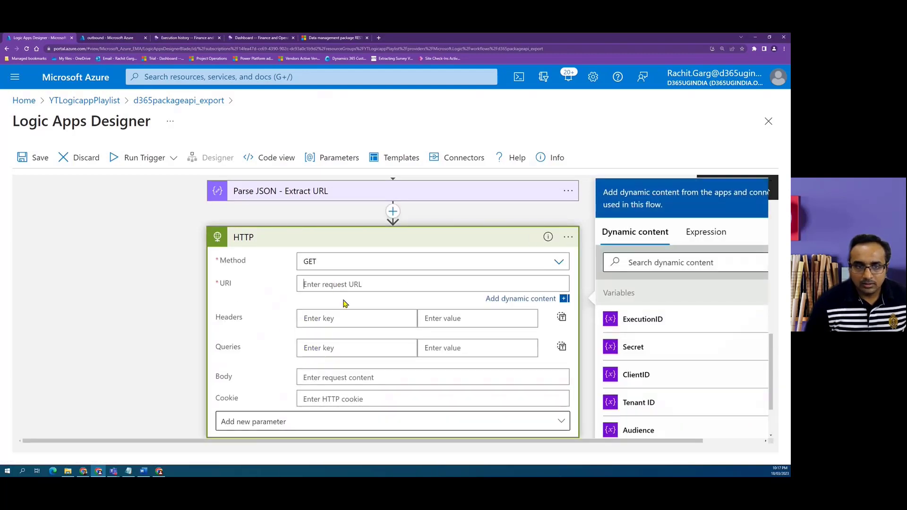
scroll(363, 312, "up", 1)
scroll(690, 347, "down", 2)
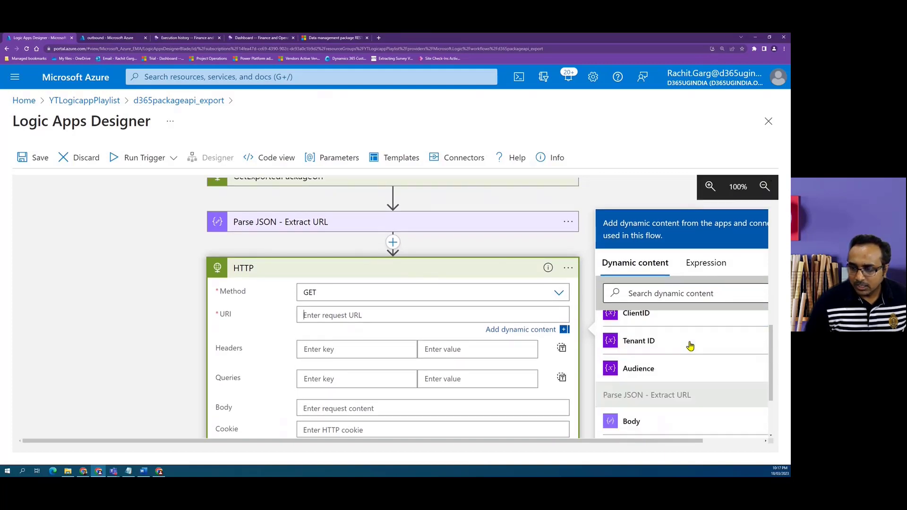
scroll(691, 352, "down", 3)
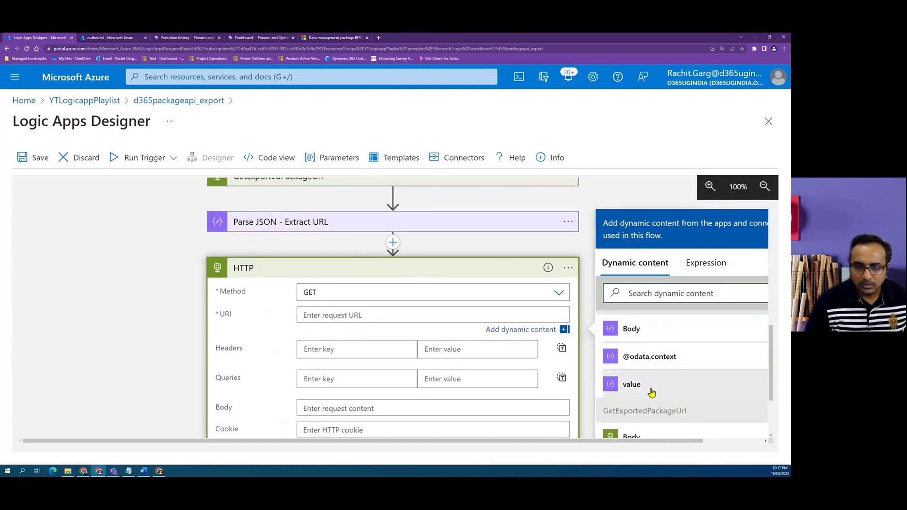
left_click(632, 384)
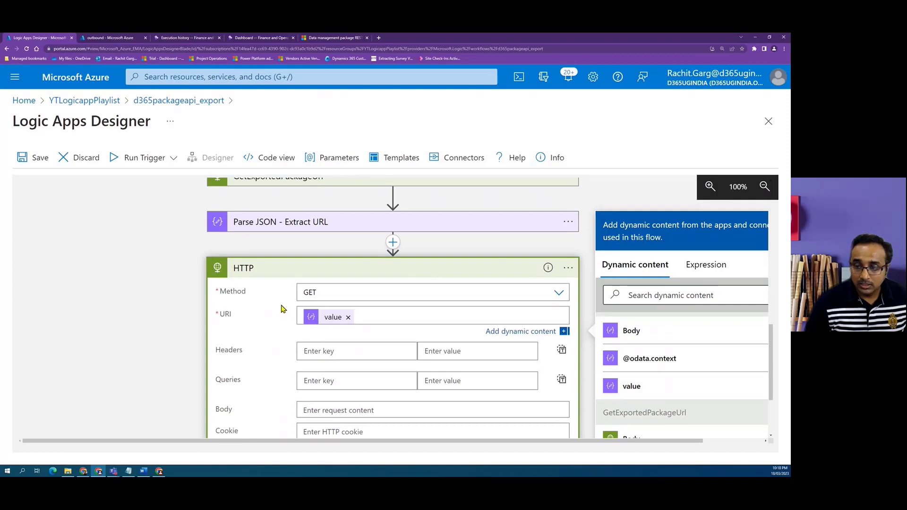
left_click(100, 312)
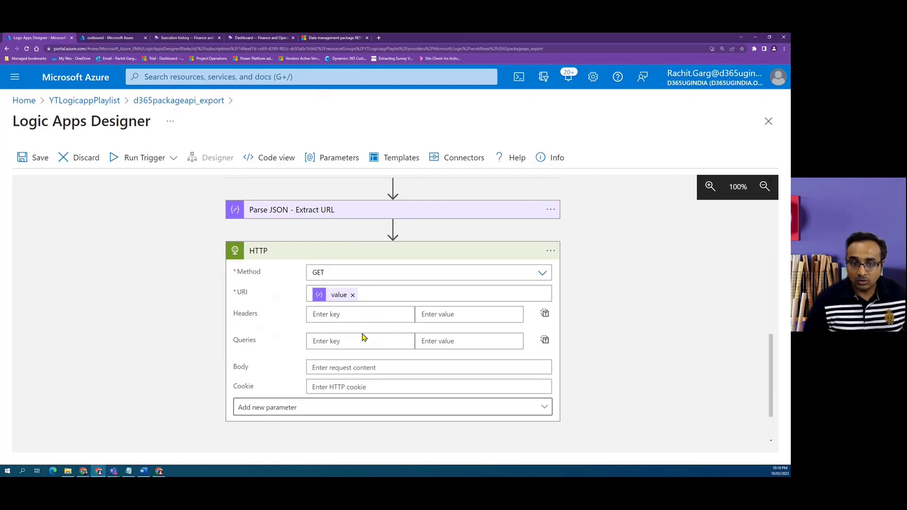
Rename the HTTP action to "HTTP - Get File".
left_click(550, 251)
left_click(580, 252)
left_click(301, 249)
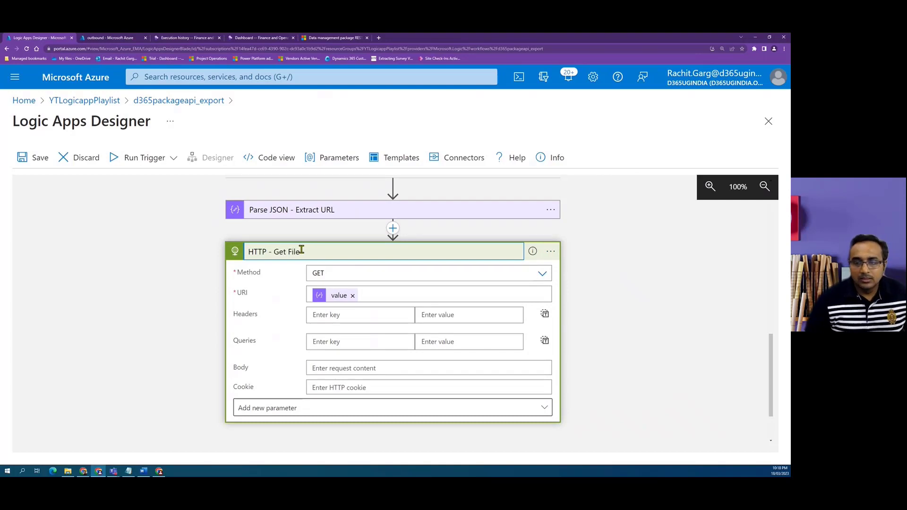
type("- Get File")
left_click(647, 365)
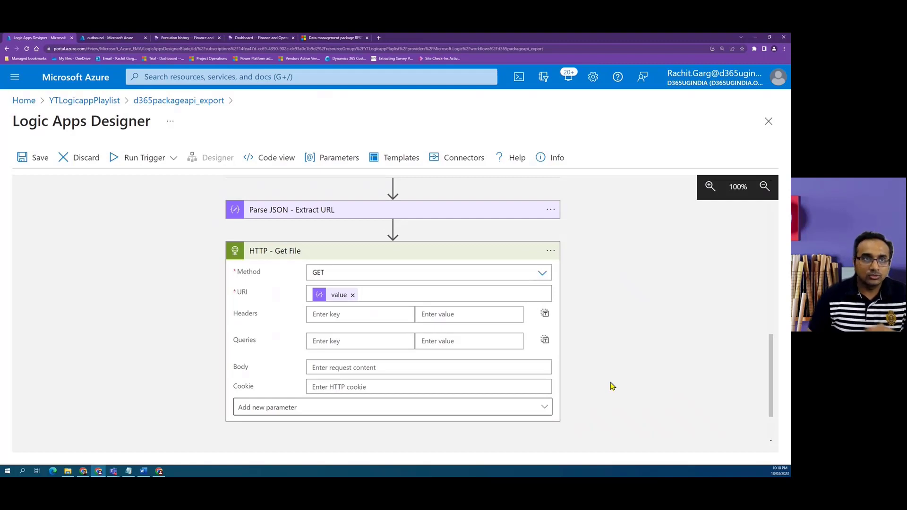
Refresh the outbound storage container to check its blobs, and return to the logic app designer.
left_click(113, 39)
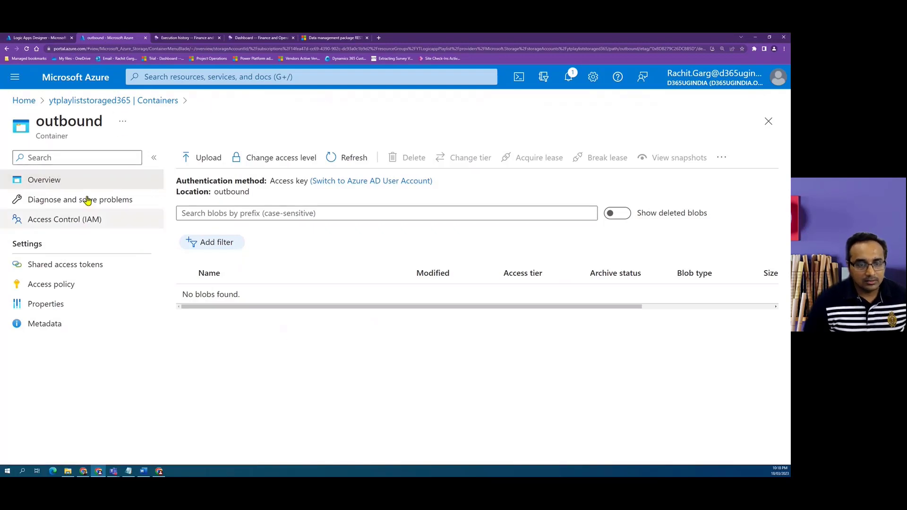
left_click(336, 160)
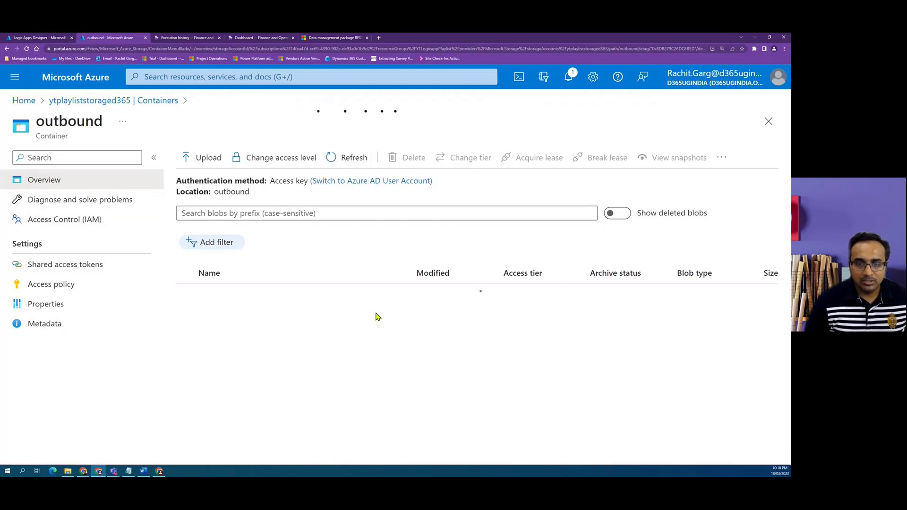
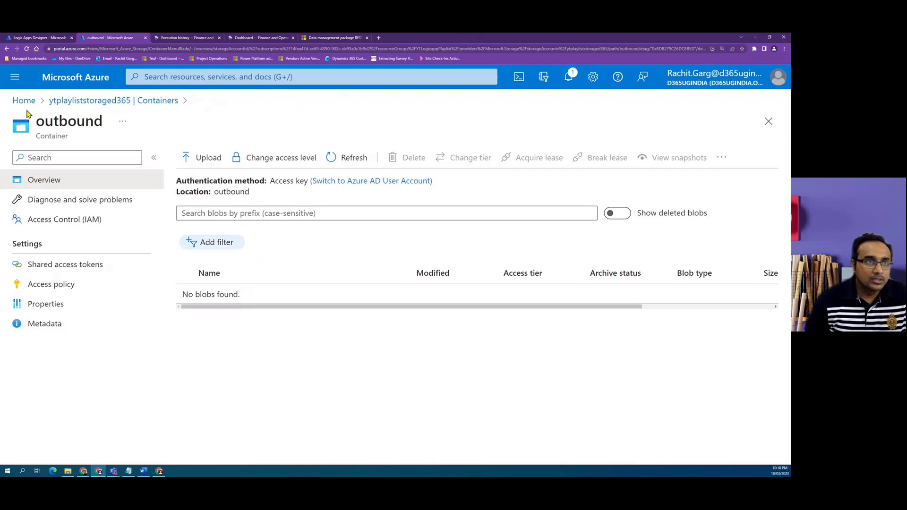
left_click(30, 37)
Add an Azure Blob Storage Create blob (V2) action after HTTP - Get File.
scroll(514, 389, "down", 2)
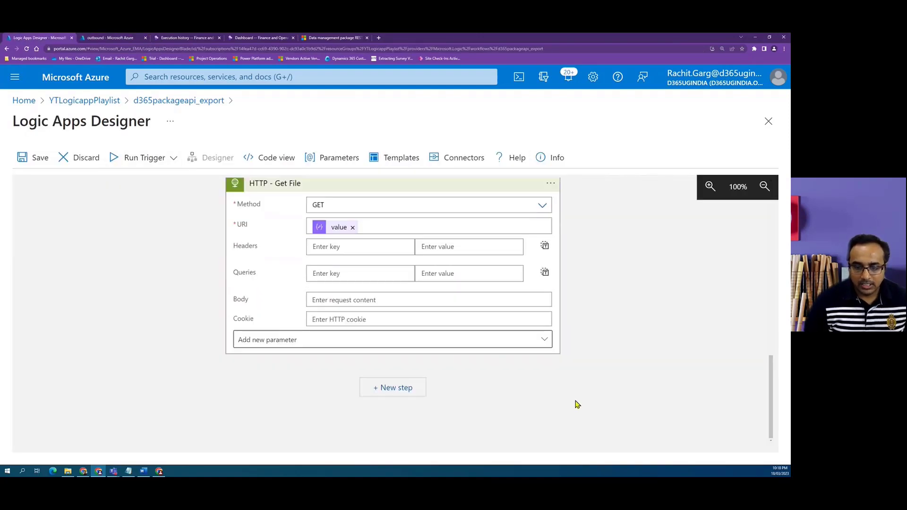
left_click(419, 391)
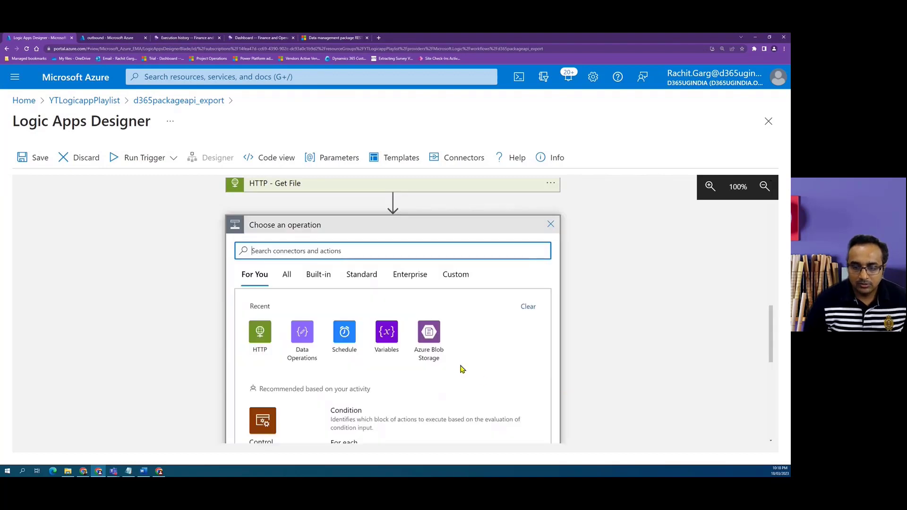
left_click(440, 348)
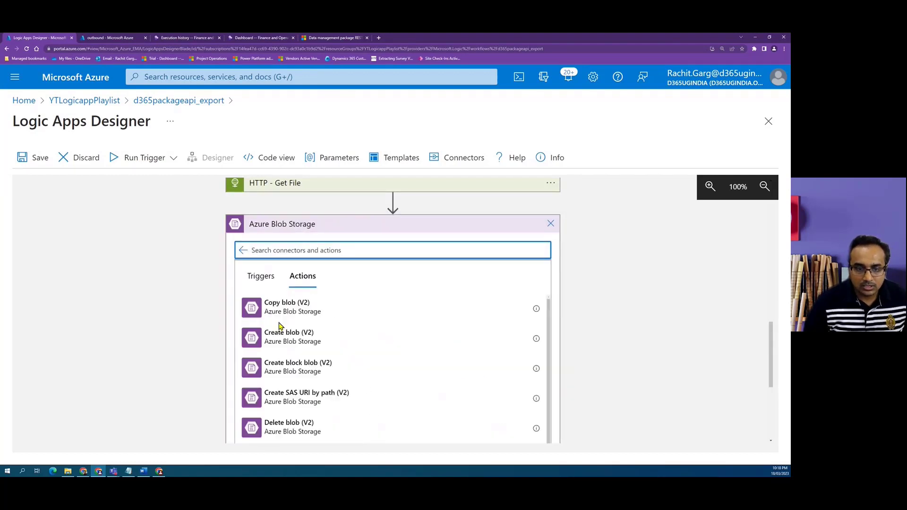
left_click(294, 340)
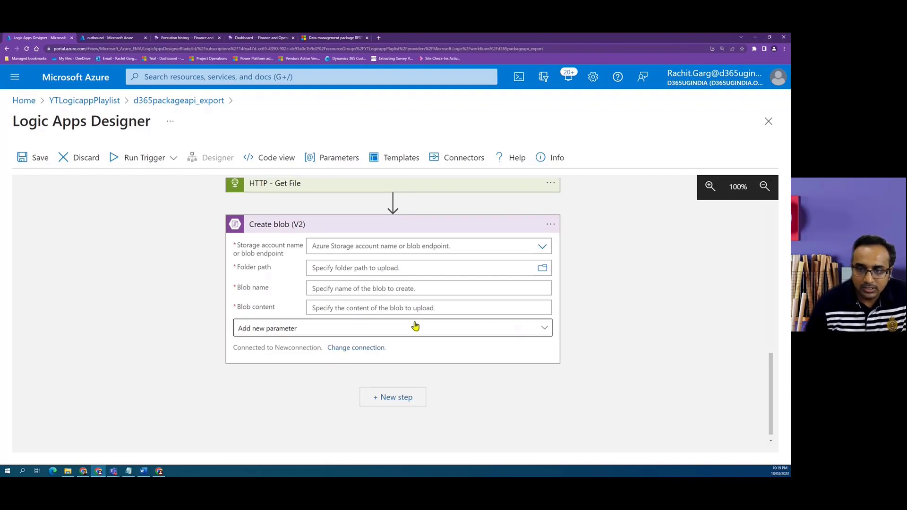
Set the Create blob action's storage account to the ytplayliststoraged365 connection settings and its folder path to /outbound.
left_click(543, 246)
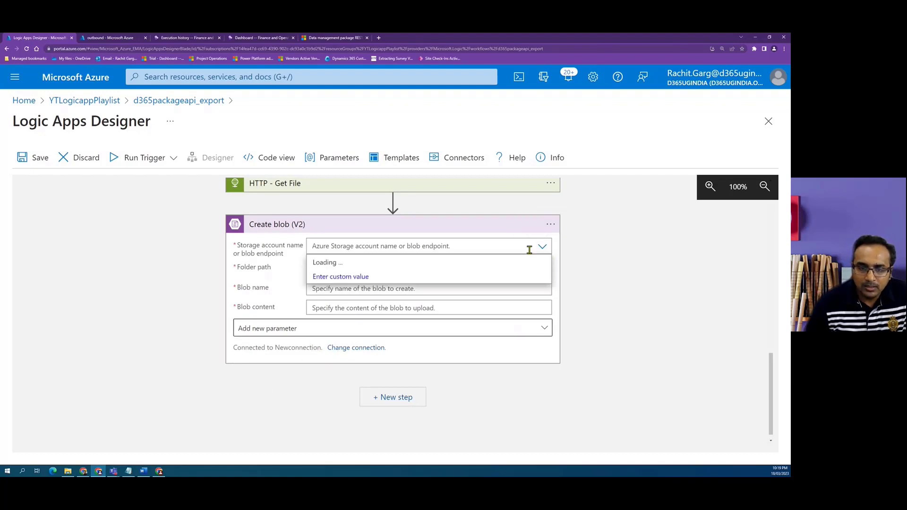
left_click(432, 263)
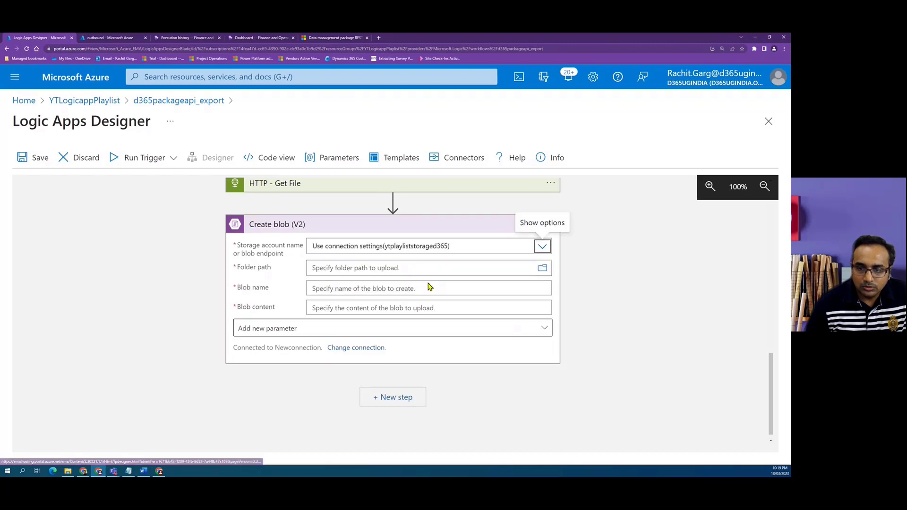
left_click(542, 273)
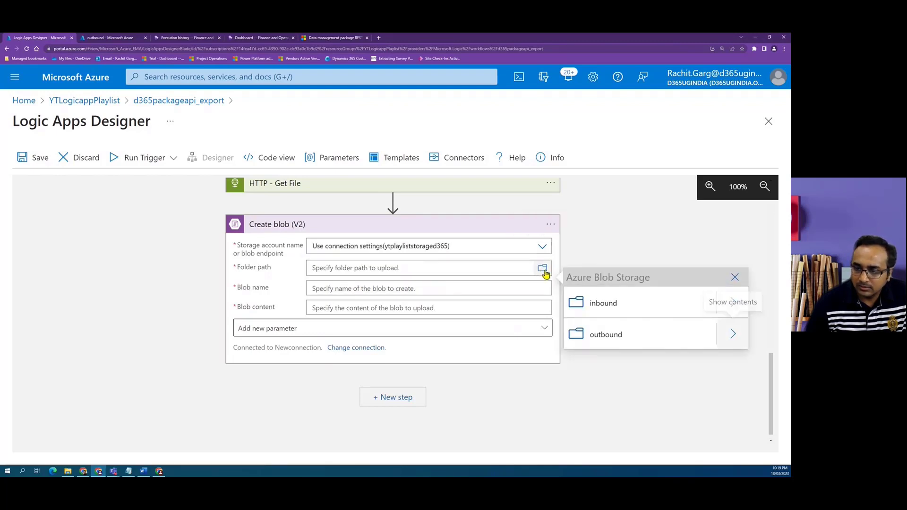
left_click(625, 341)
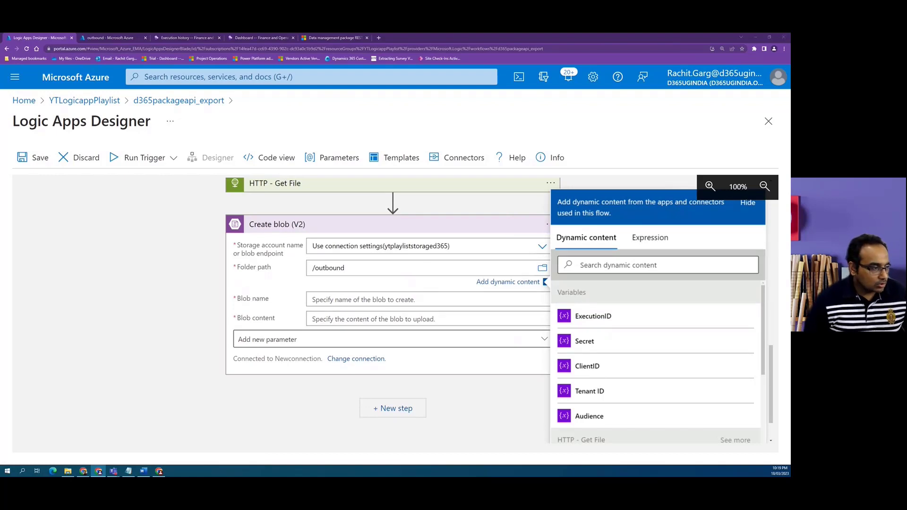
Set the Create blob action's blob name to the expression utcNow() followed by .zip.
left_click(129, 471)
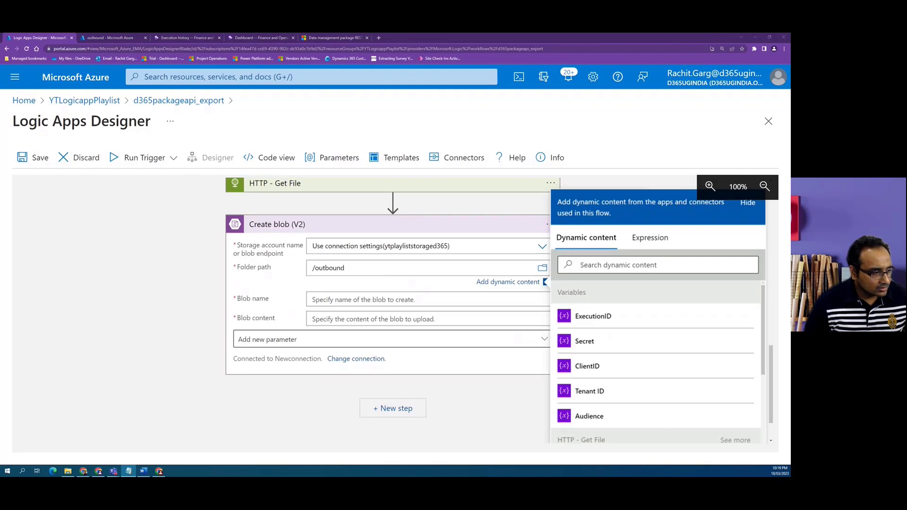
left_click(339, 300)
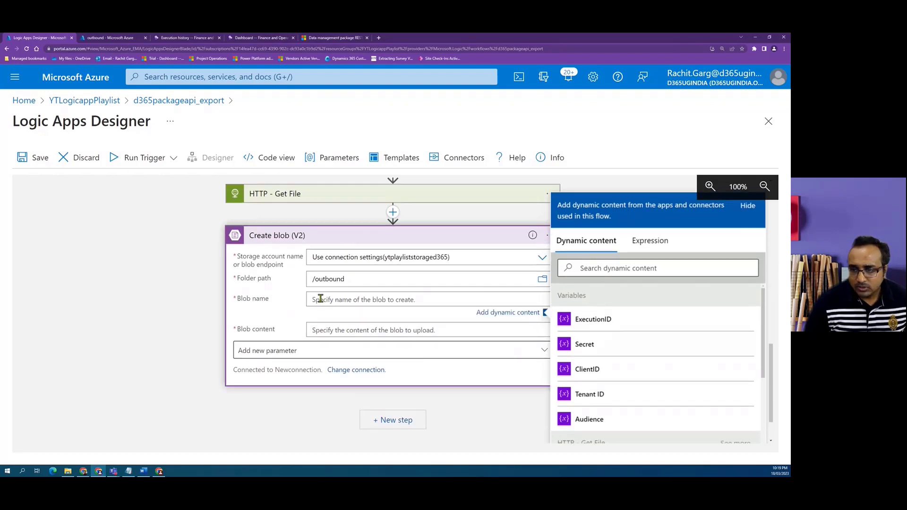
left_click(654, 250)
type("utc")
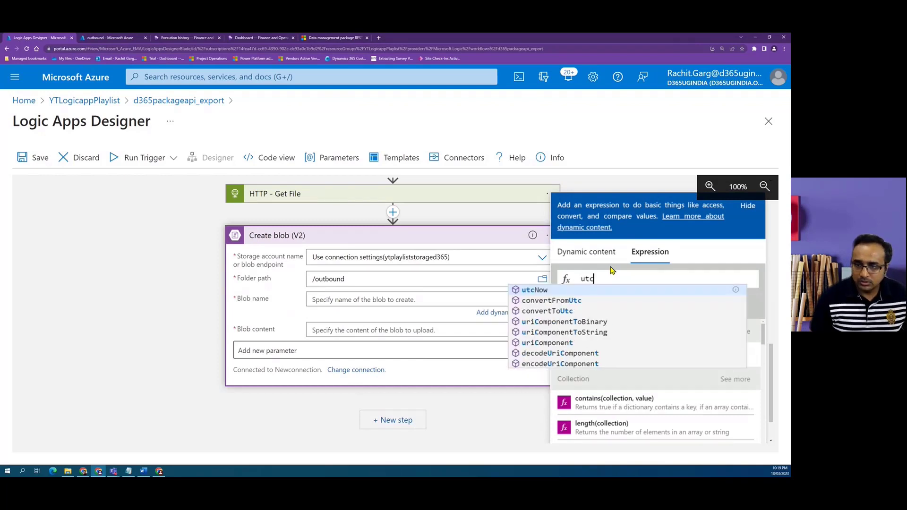
left_click(538, 291)
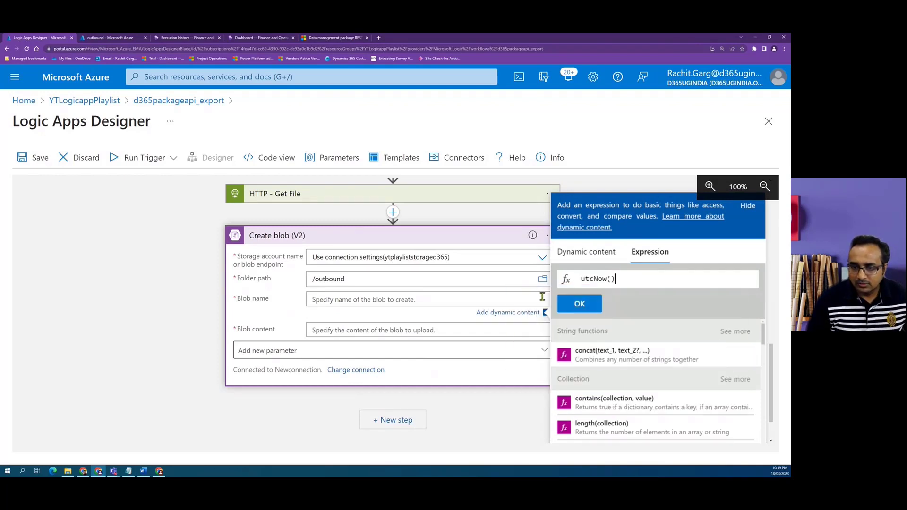
left_click(578, 305)
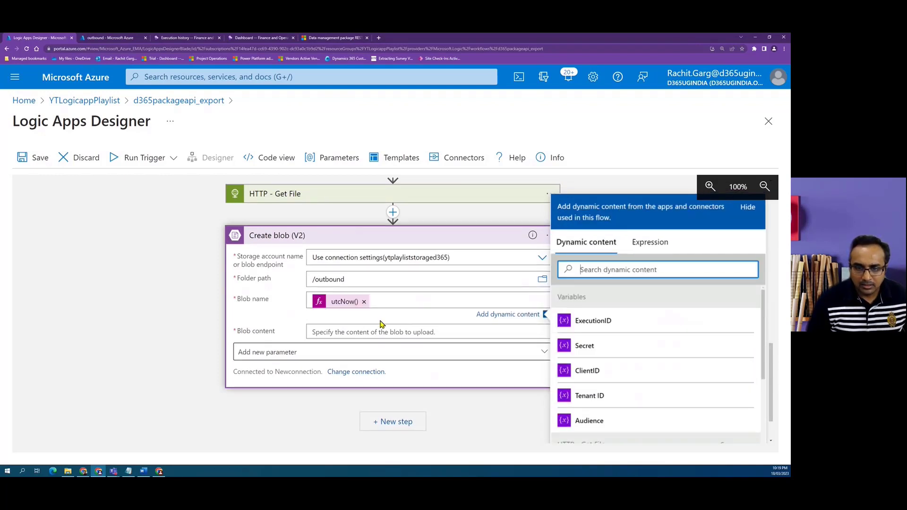
left_click(393, 303)
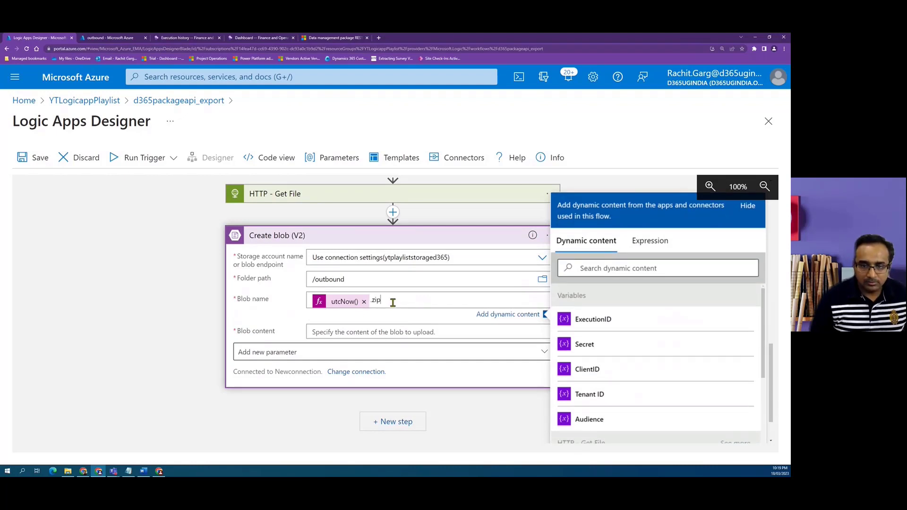
left_click(133, 331)
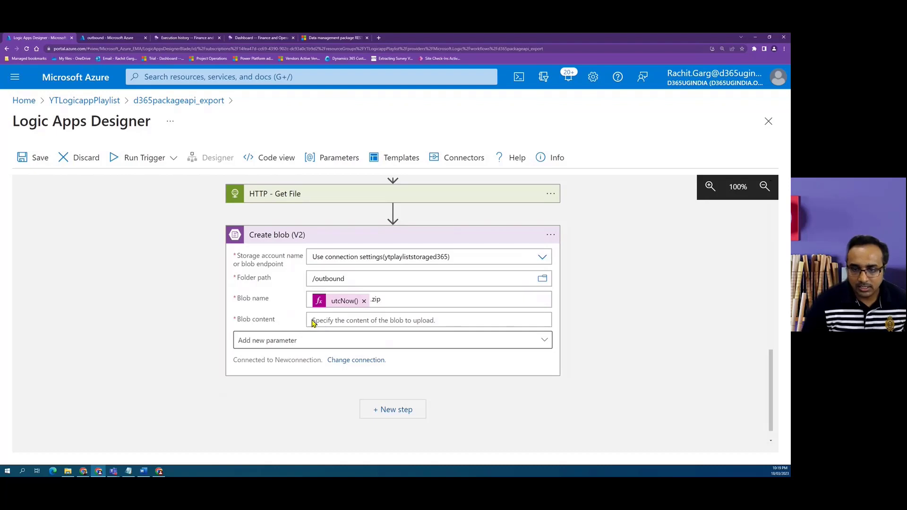
Set the Create blob action's blob content to the Body output of HTTP - Get File.
left_click(385, 321)
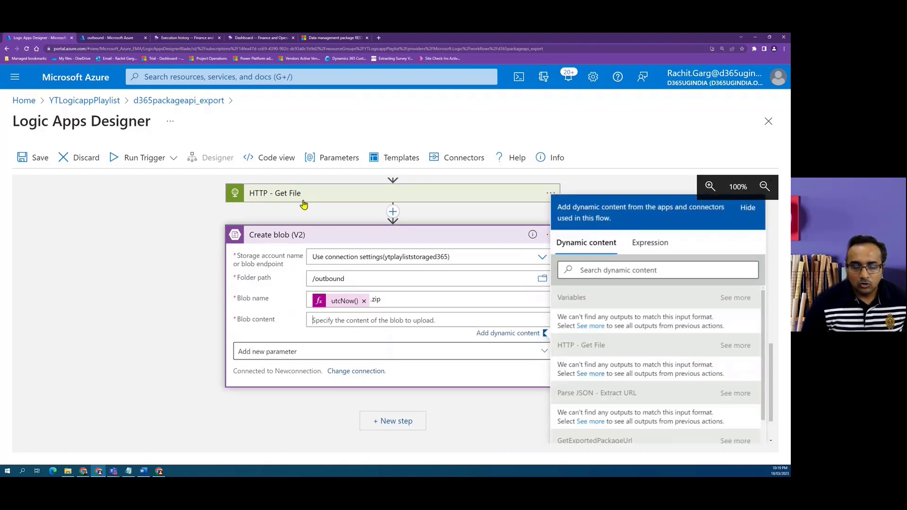
left_click(596, 374)
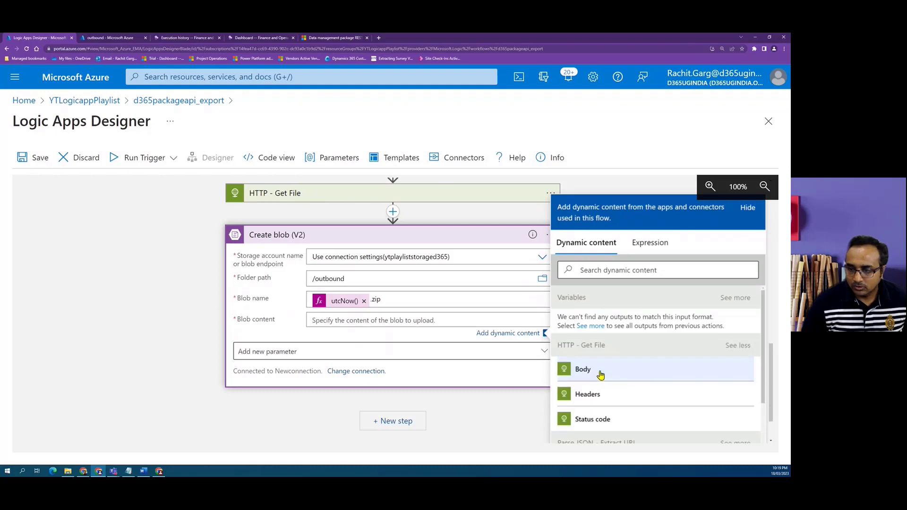
left_click(590, 377)
left_click(143, 247)
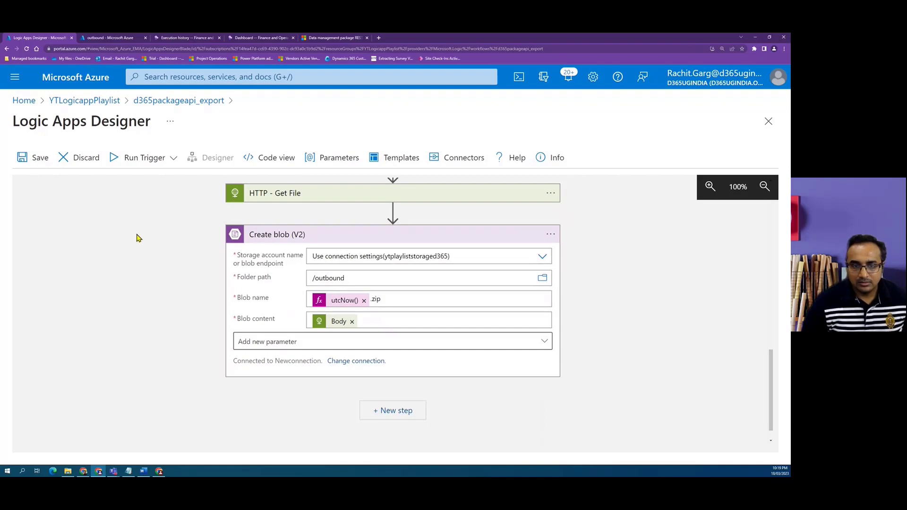
Save the logic app and run its trigger.
scroll(598, 367, "up", 1)
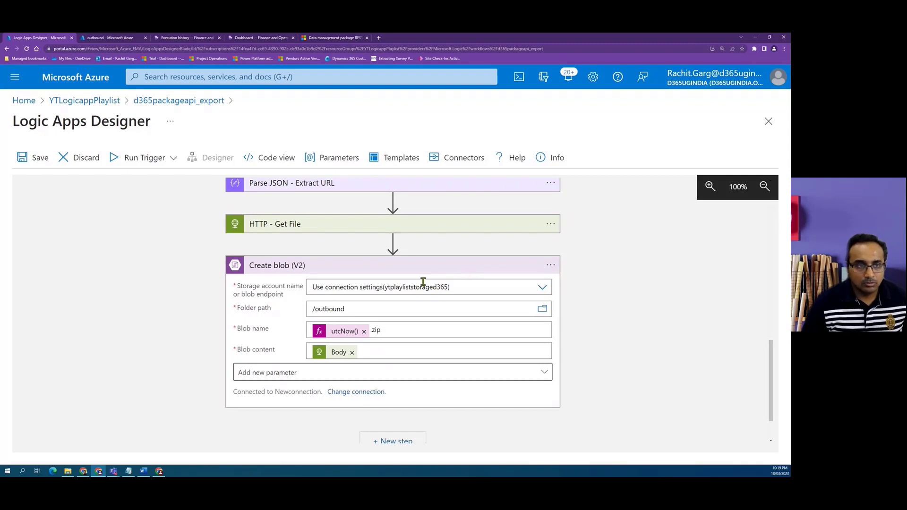
left_click(35, 160)
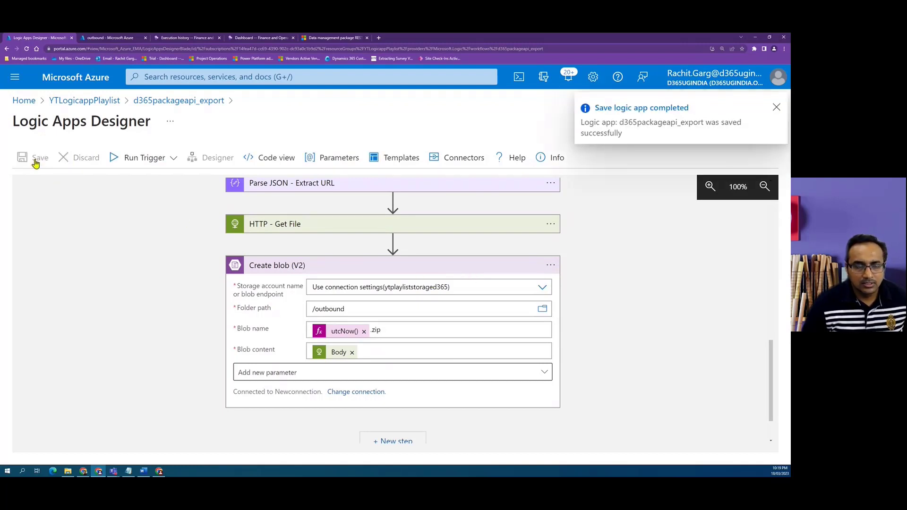
left_click(171, 163)
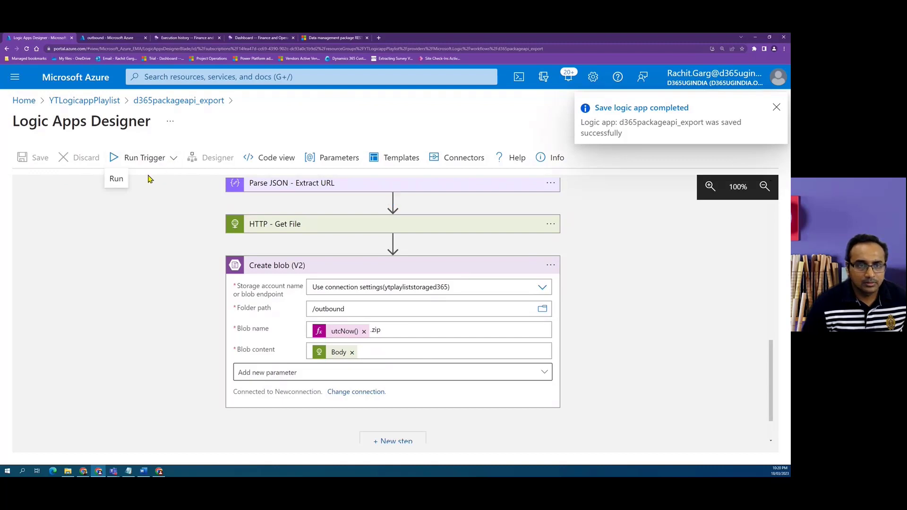
left_click(116, 179)
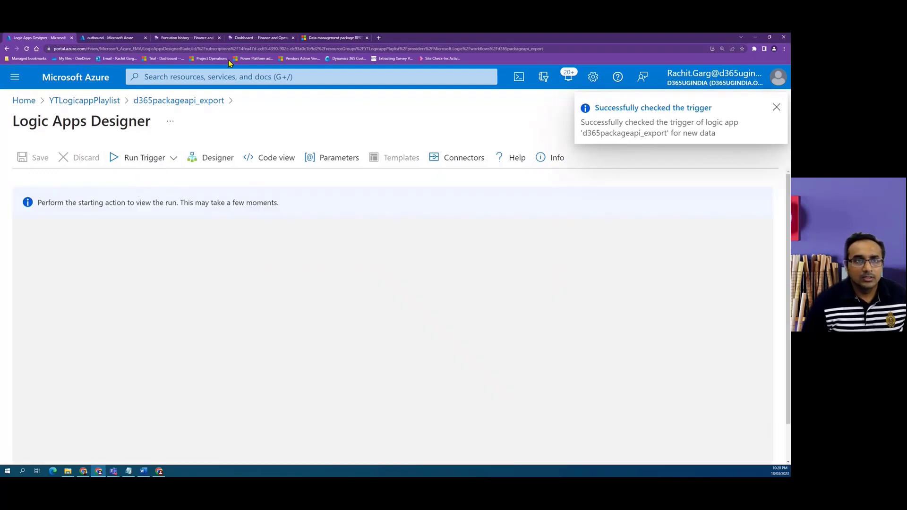
Refresh the EXP_CUSTOMERGROUPS execution history in Finance and Operations and check the newest export job's ID and status.
left_click(178, 40)
left_click(750, 94)
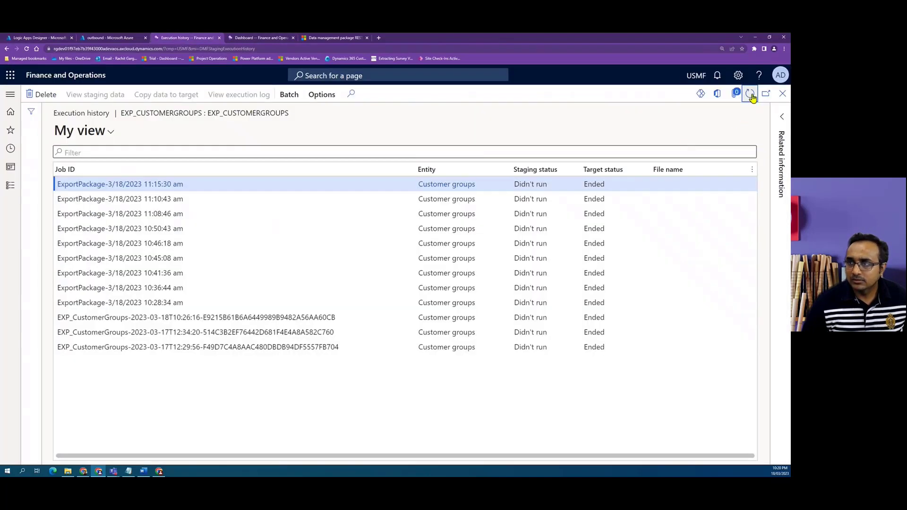
left_click(235, 184)
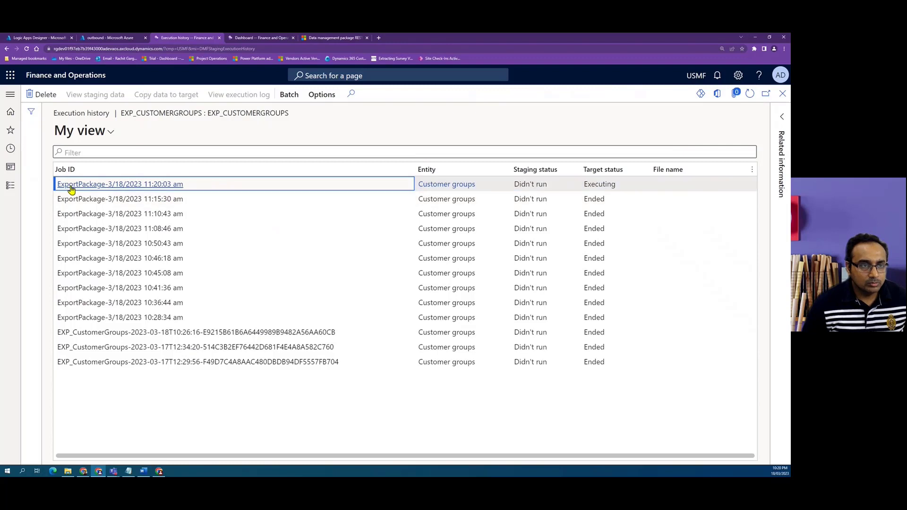
mouse_move(162, 187)
left_click_drag(205, 184, 44, 184)
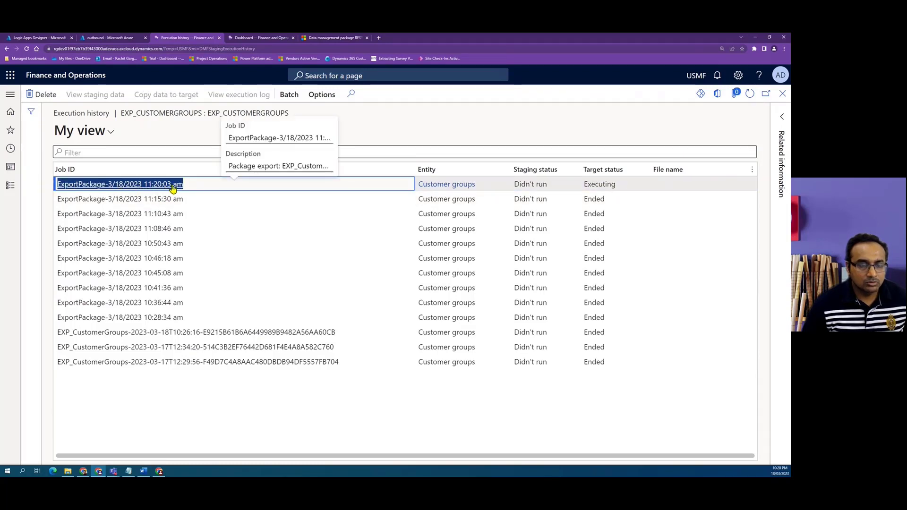
Return to the logic app run and examine the value of the Initialize variable - ExecutionID action.
left_click(50, 40)
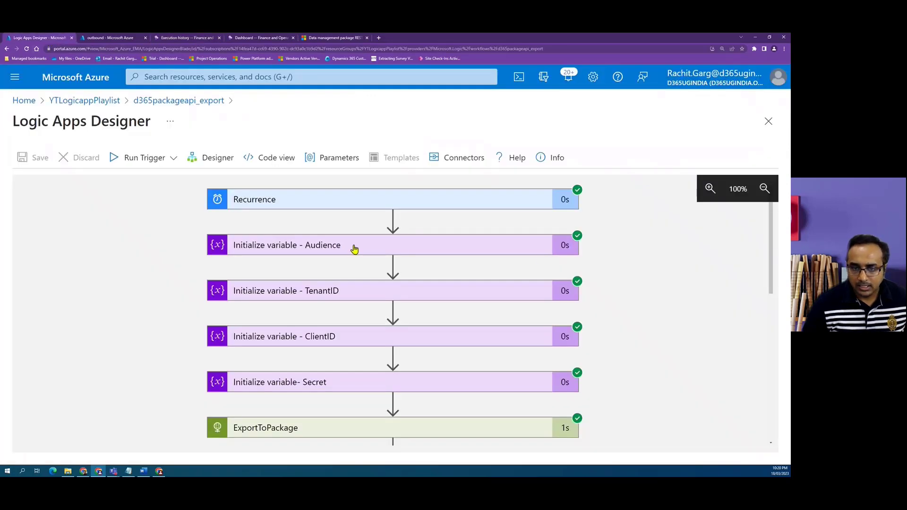
scroll(537, 288, "down", 3)
scroll(539, 288, "down", 2)
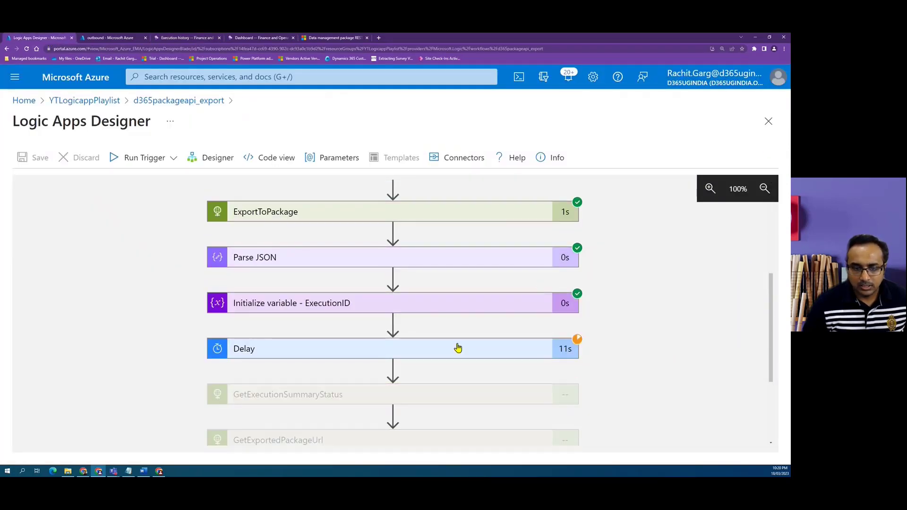
left_click(486, 306)
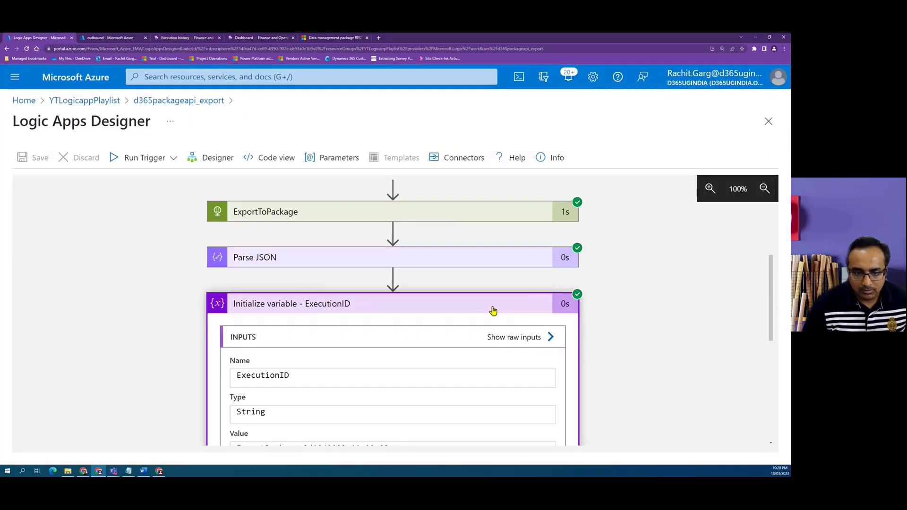
scroll(492, 307, "down", 3)
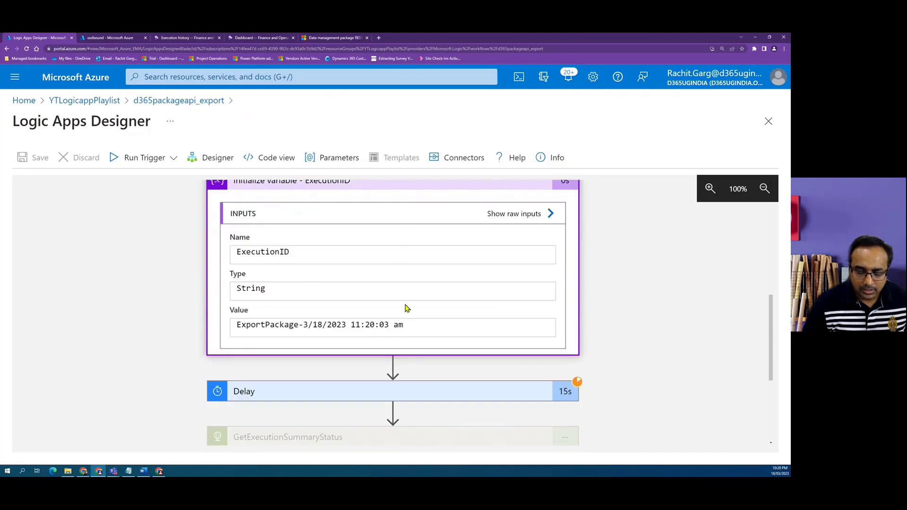
left_click_drag(404, 325, 260, 314)
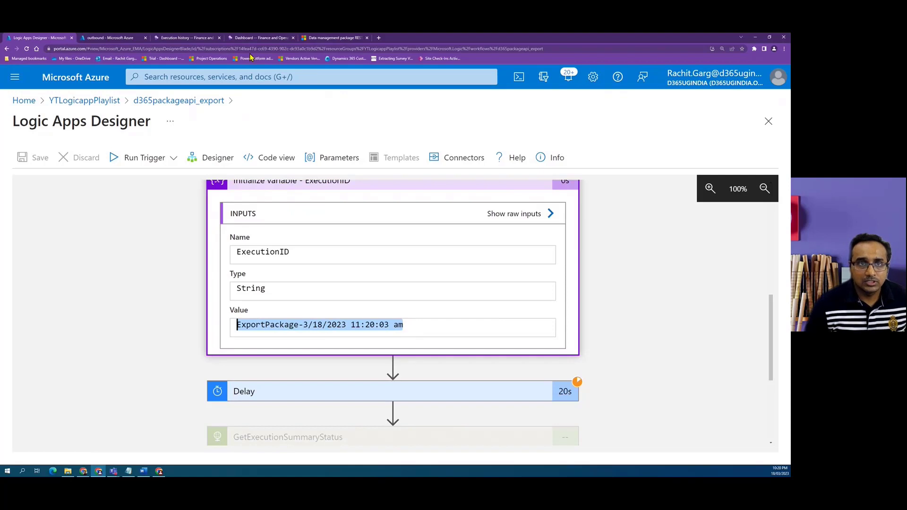
Recheck the newest job in the Finance and Operations execution history, and follow the logic app run's remaining actions through Create blob (V2).
left_click(187, 38)
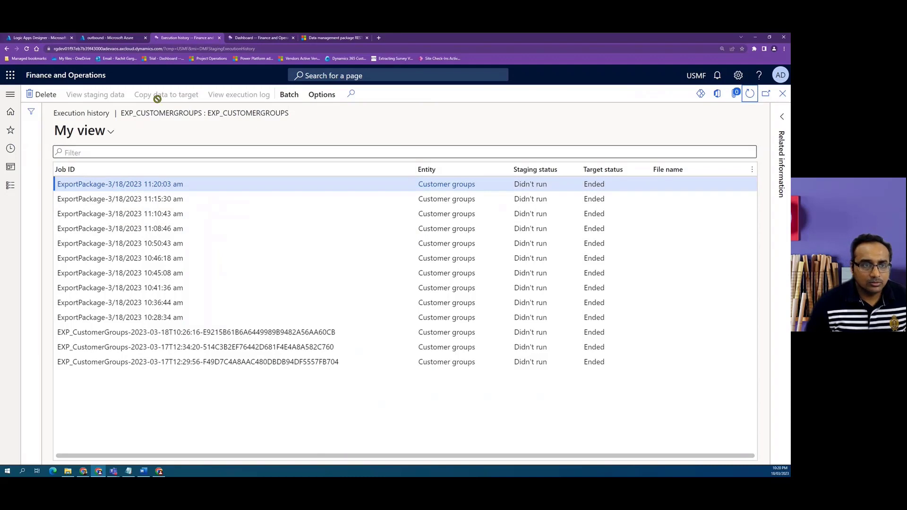
left_click(37, 39)
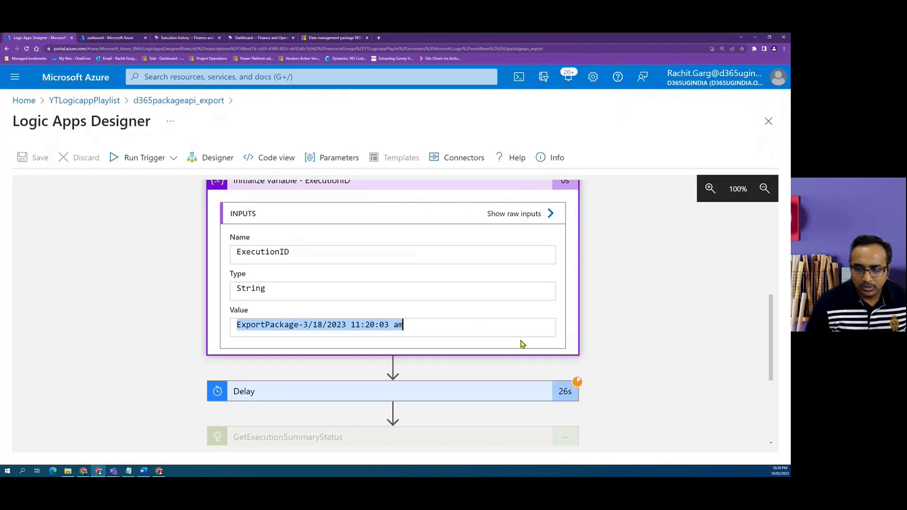
scroll(619, 345, "down", 2)
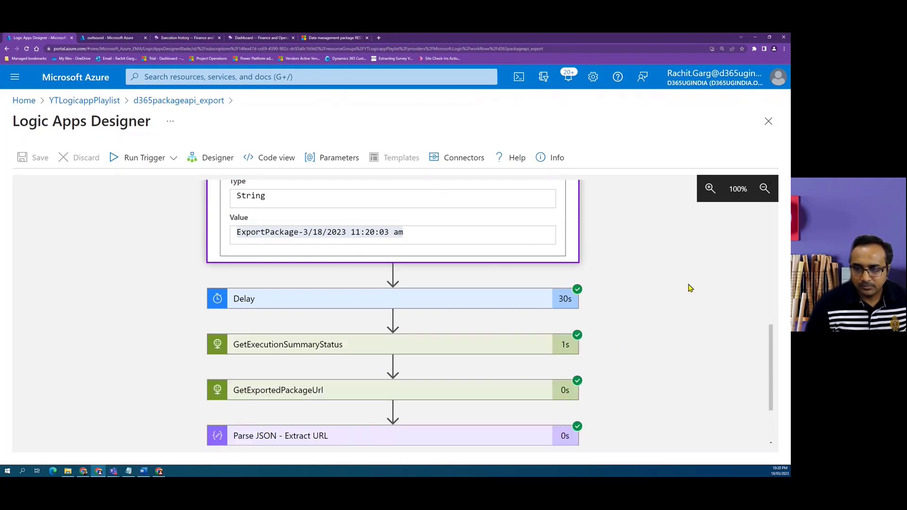
scroll(688, 287, "down", 2)
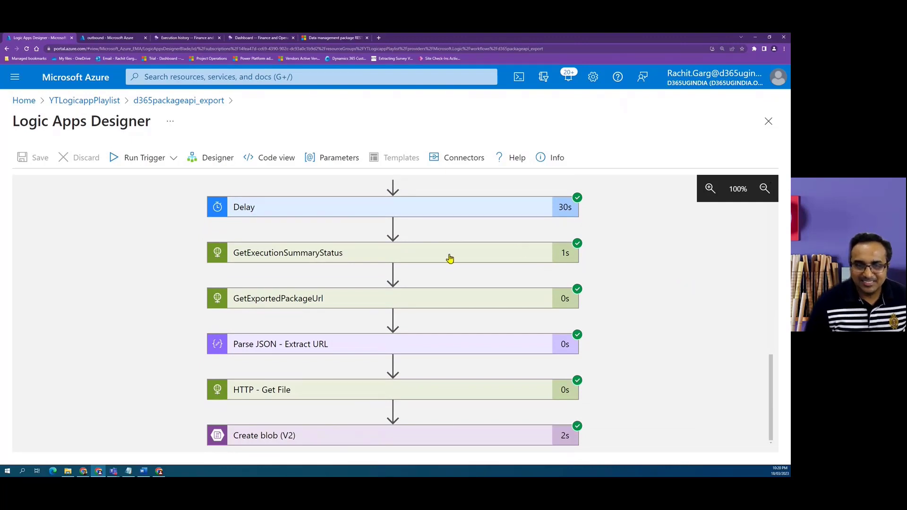
Examine the inputs and the output status value of GetExecutionSummaryStatus in the run.
left_click(324, 259)
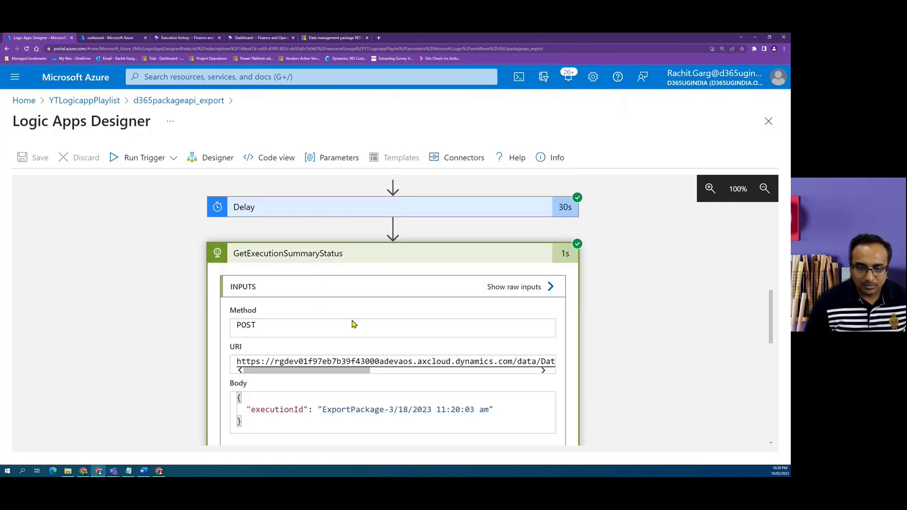
scroll(353, 324, "down", 3)
scroll(354, 322, "down", 6)
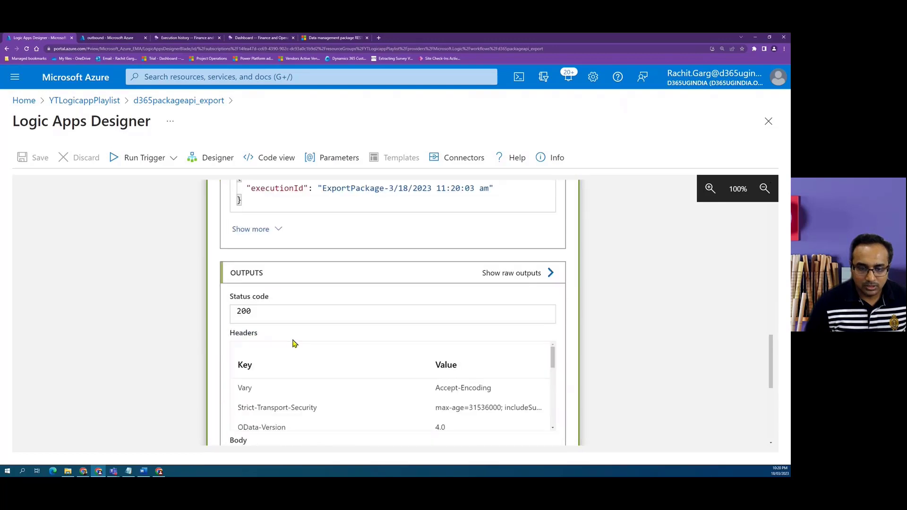
double_click(315, 331)
scroll(298, 324, "down", 3)
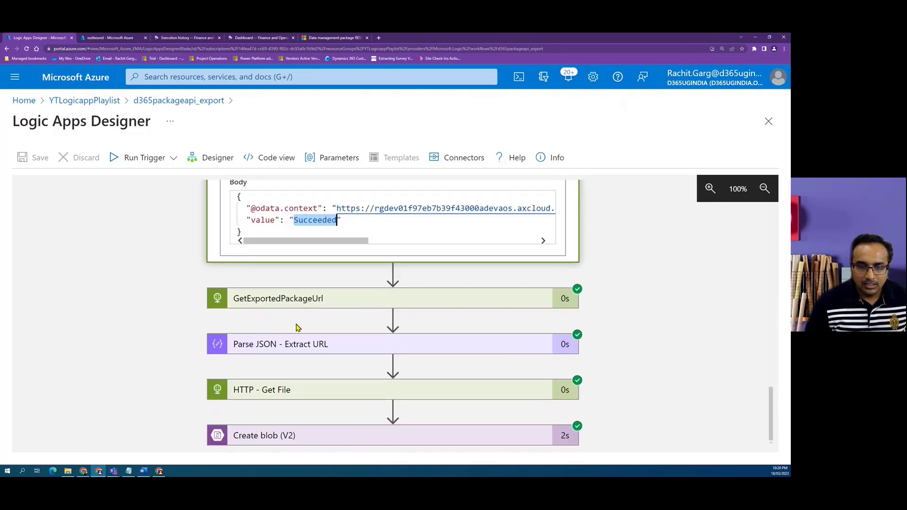
Examine the execution ID input and the returned package URL of GetExportedPackageUrl in the run.
left_click(304, 300)
scroll(379, 304, "down", 3)
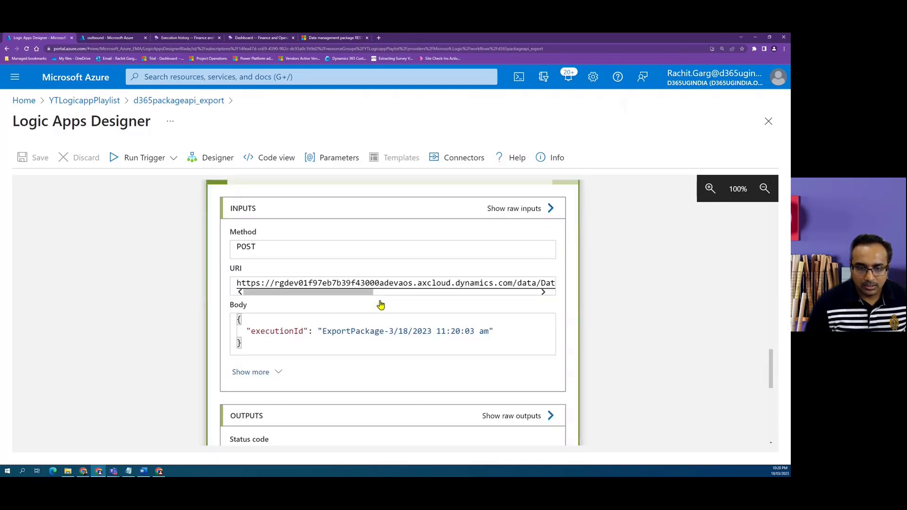
scroll(283, 331, "down", 7)
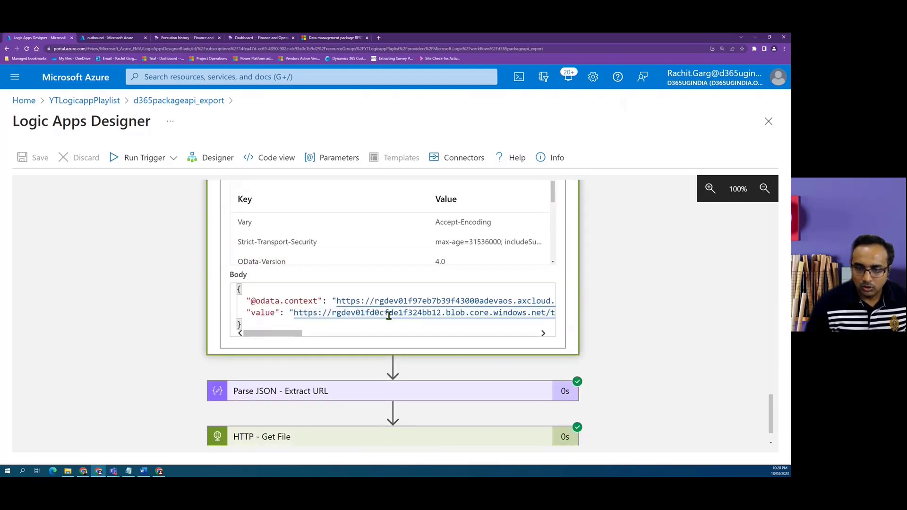
scroll(387, 310, "down", 1)
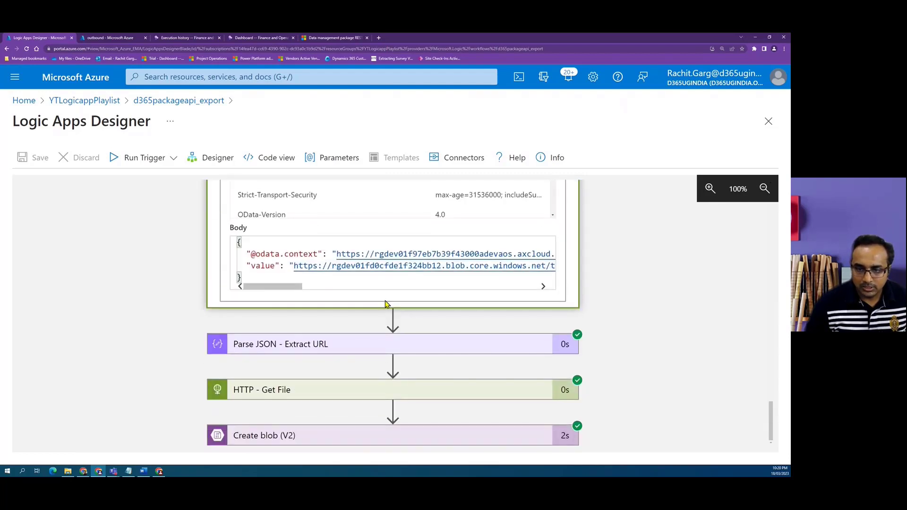
Examine the content, schema and output body of Parse JSON - Extract URL in the run.
left_click(310, 348)
scroll(364, 333, "down", 3)
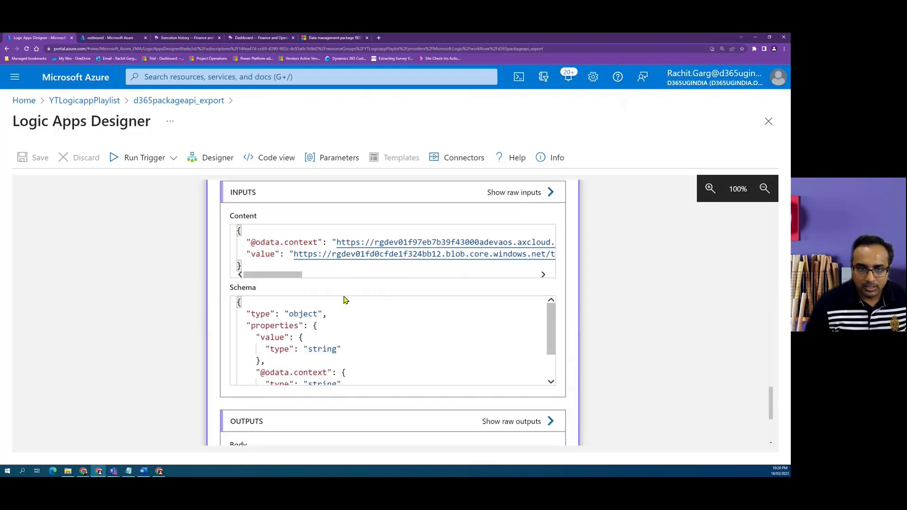
scroll(344, 300, "down", 4)
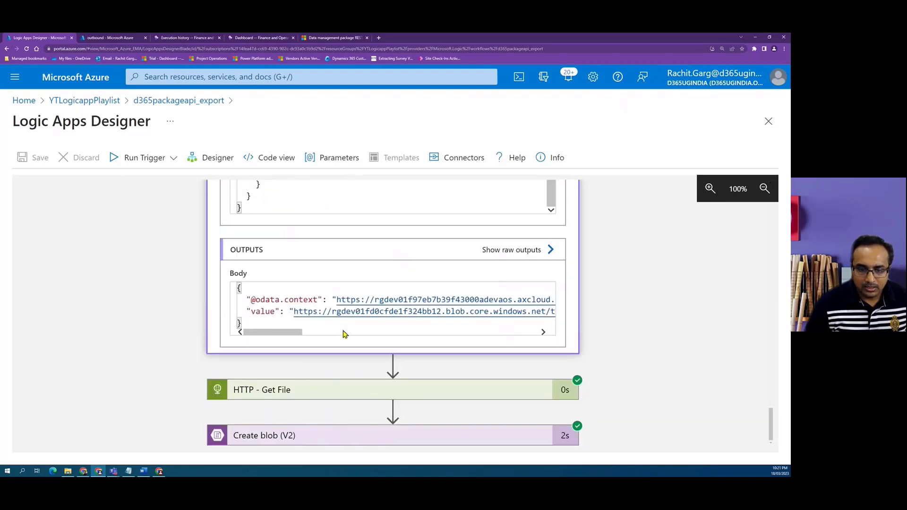
Examine the method, full raw request URI and response body of HTTP - Get File in the run.
left_click(315, 384)
scroll(405, 328, "down", 4)
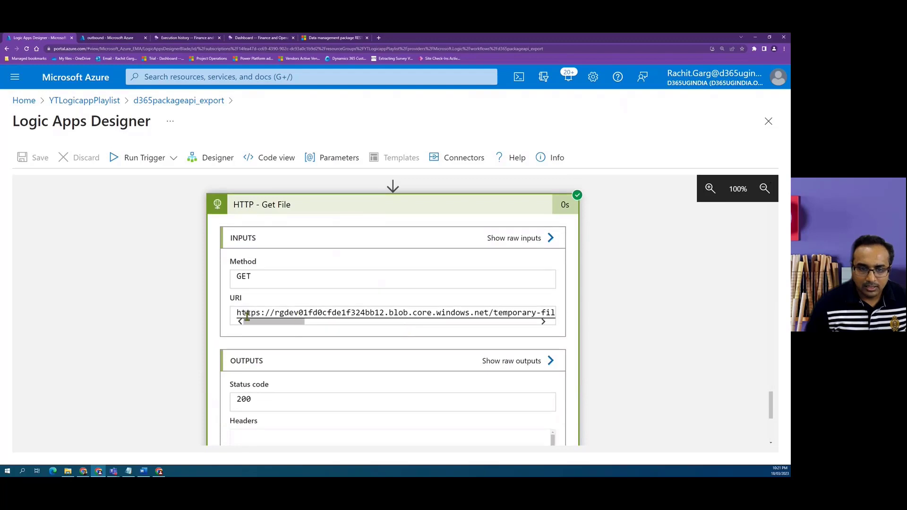
left_click_drag(245, 322, 518, 326)
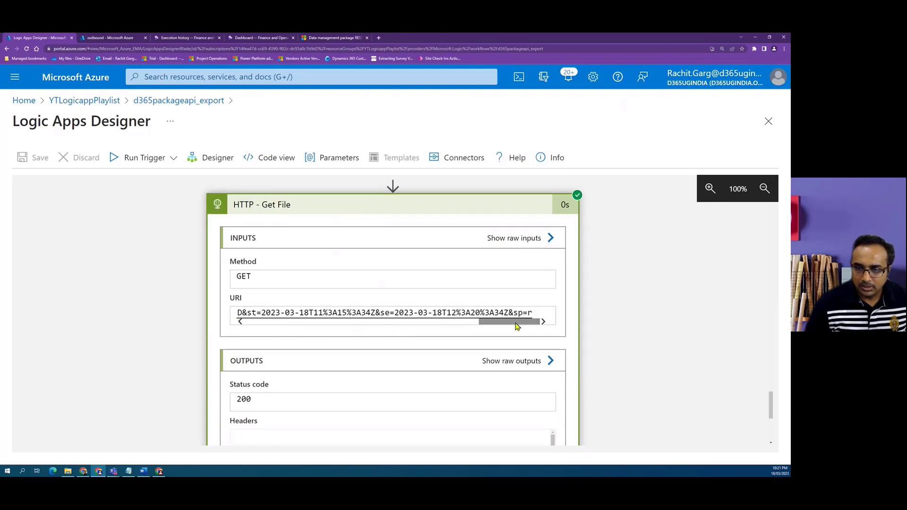
left_click(541, 238)
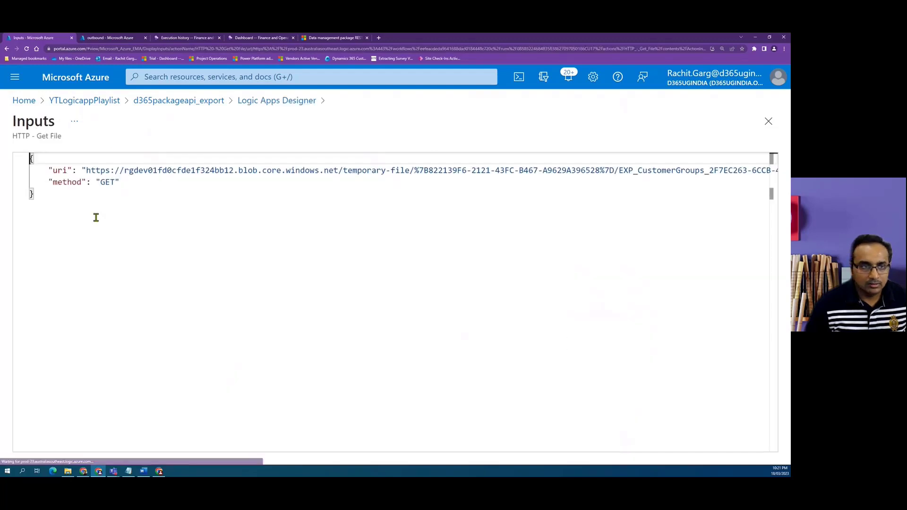
left_click_drag(96, 171, 200, 174)
key("ctrl+a")
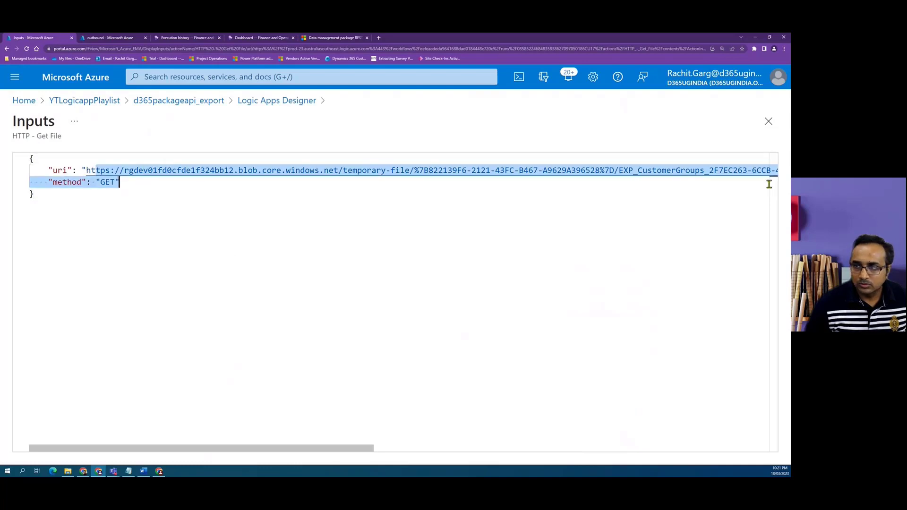
left_click(769, 121)
scroll(169, 324, "down", 5)
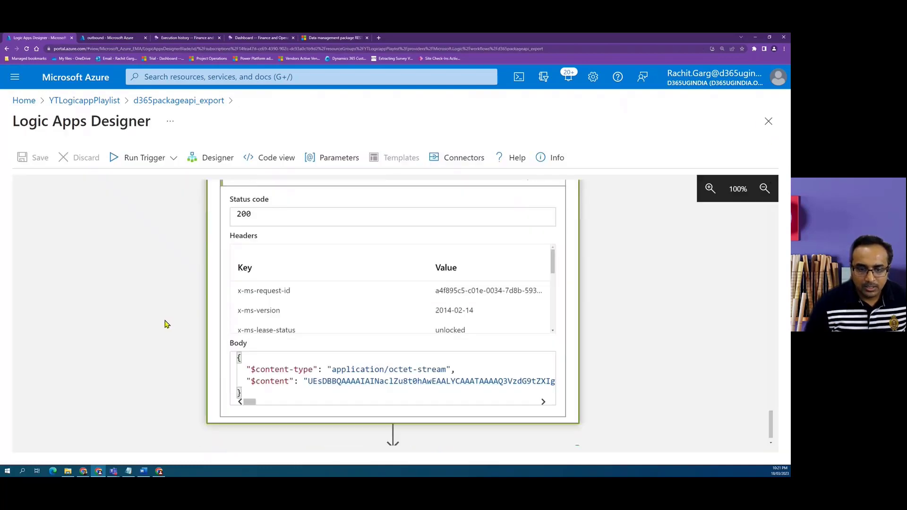
Examine the folder path, blob name and outputs of Create blob (V2) in the run.
scroll(329, 384, "down", 5)
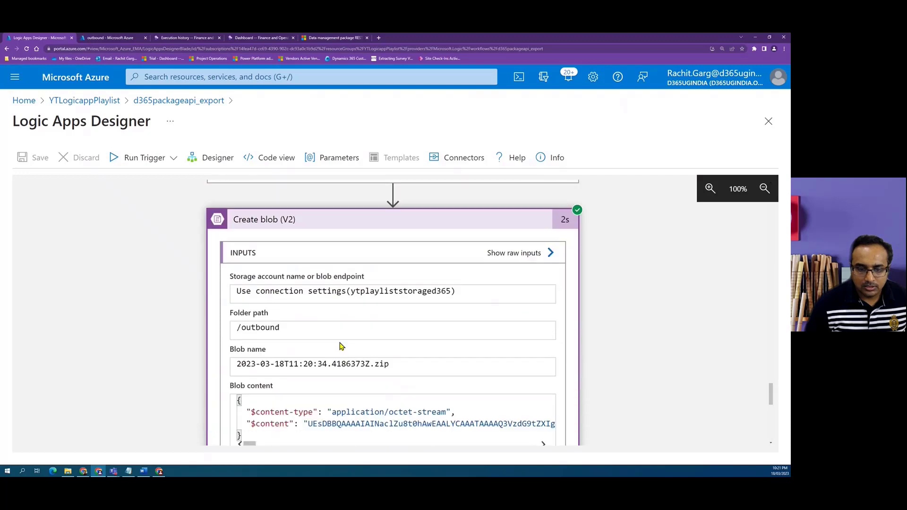
left_click_drag(422, 304, 213, 300)
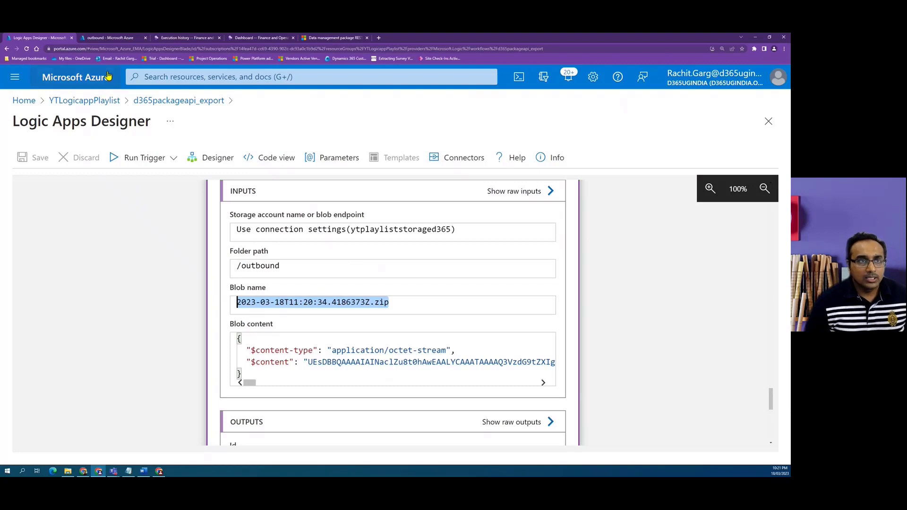
scroll(172, 324, "down", 8)
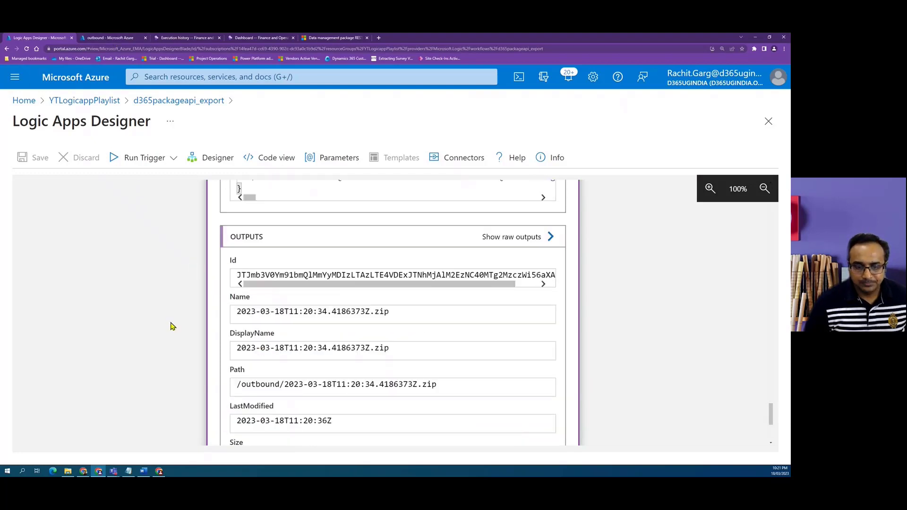
Refresh the outbound storage container and download the exported zip blob from it.
left_click(100, 41)
left_click(358, 167)
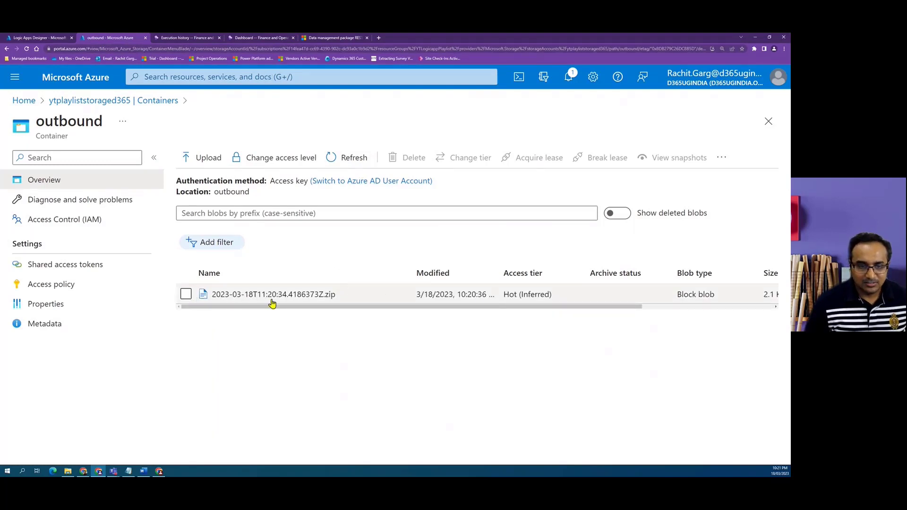
left_click_drag(571, 306, 387, 311)
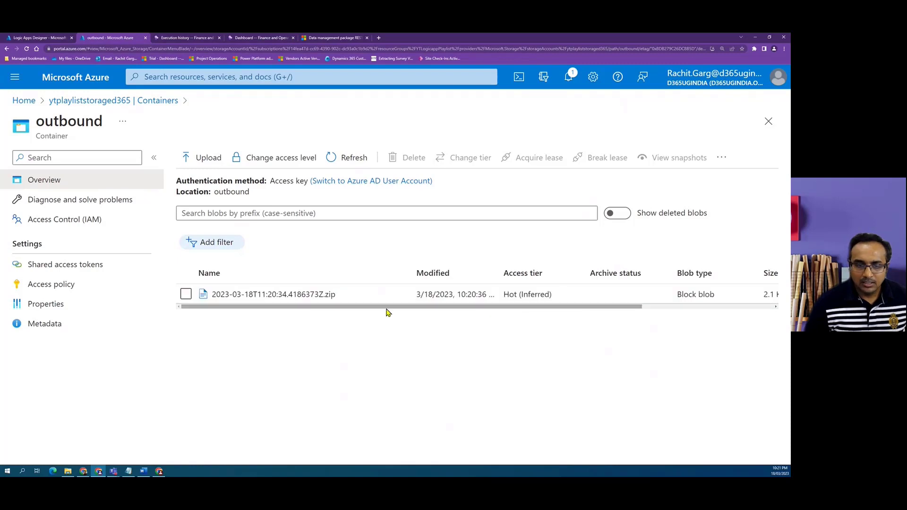
left_click(314, 294)
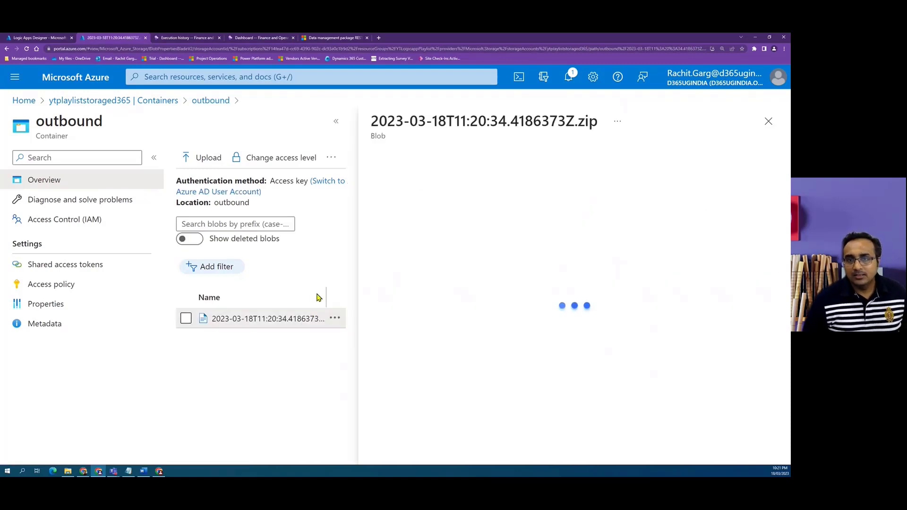
left_click(496, 159)
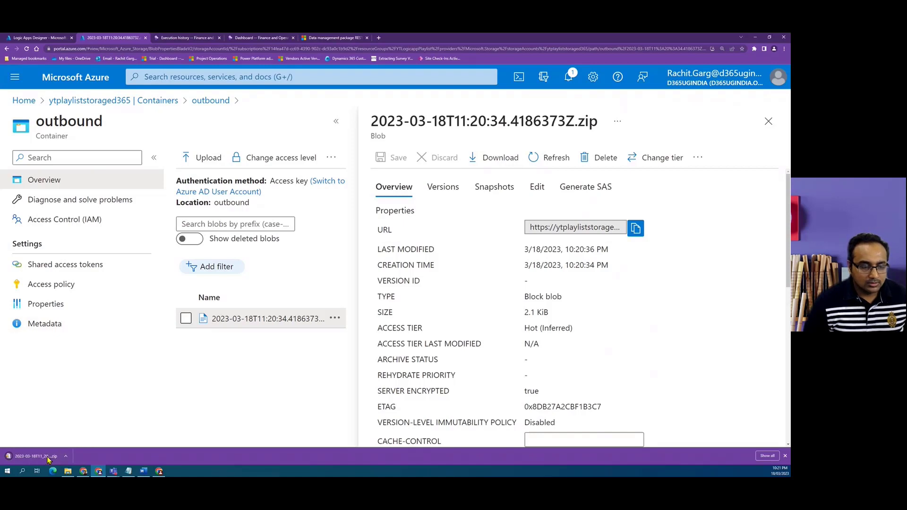
Open the downloaded zip file in WinZip without extracting it, and close the duplicate archive window.
left_click(48, 460)
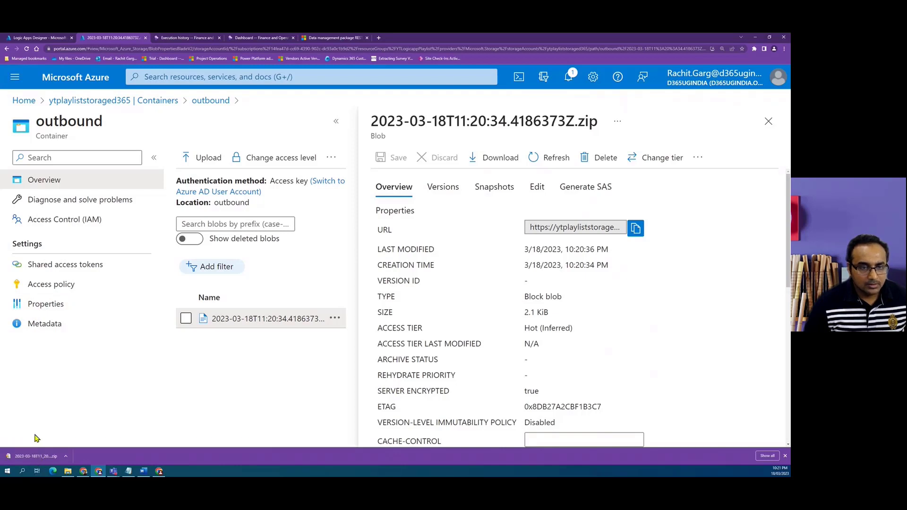
left_click(38, 460)
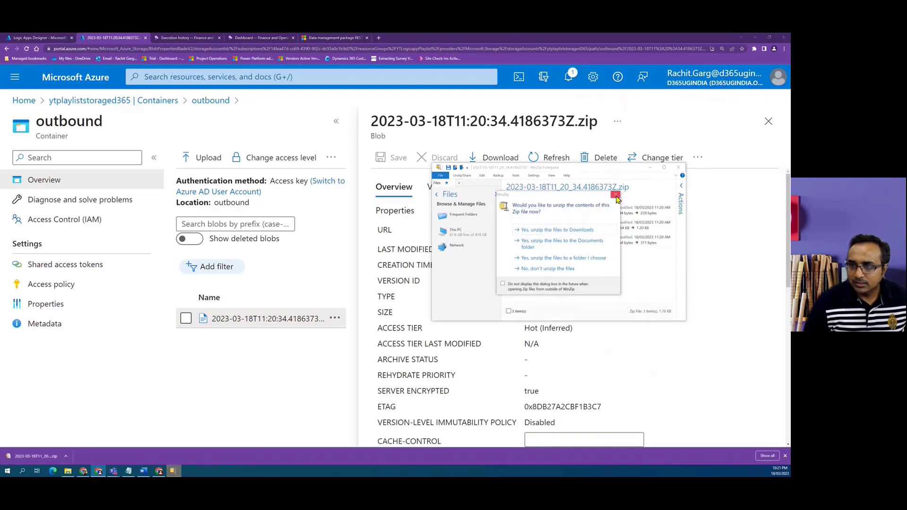
key("Escape")
left_click(666, 169)
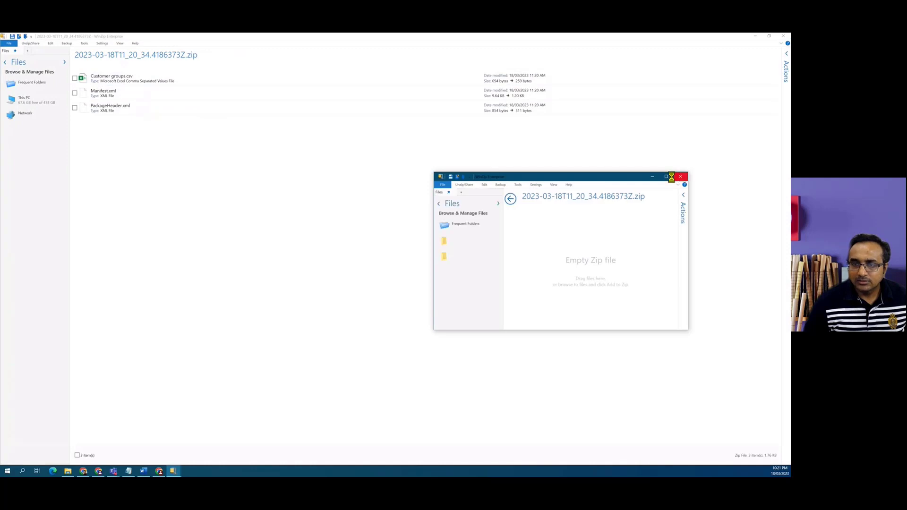
left_click(619, 203)
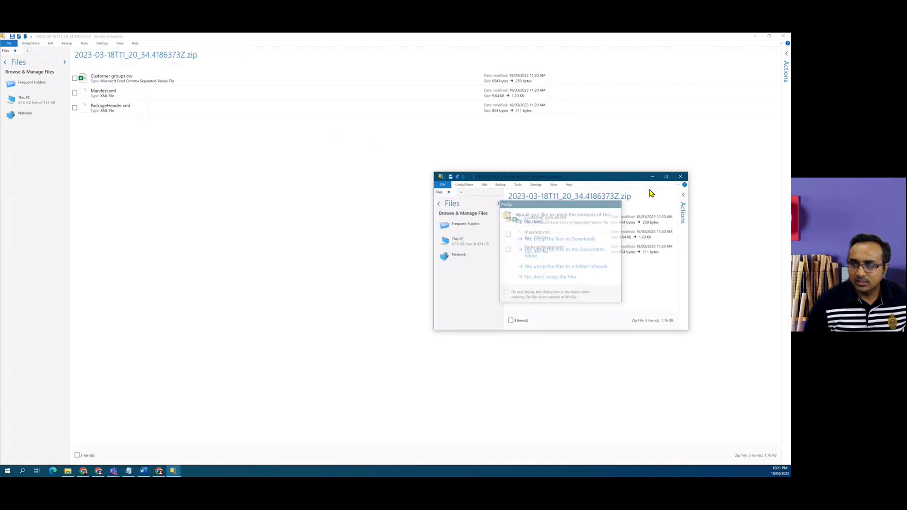
left_click(681, 177)
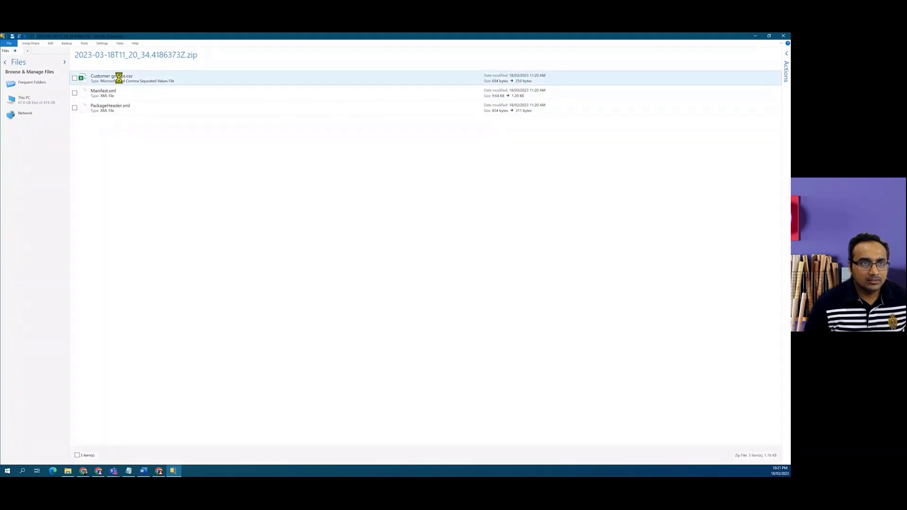
Review the records of Customer groups.csv in Notepad, and close the archive and the blob's details.
right_click(119, 78)
mouse_move(142, 108)
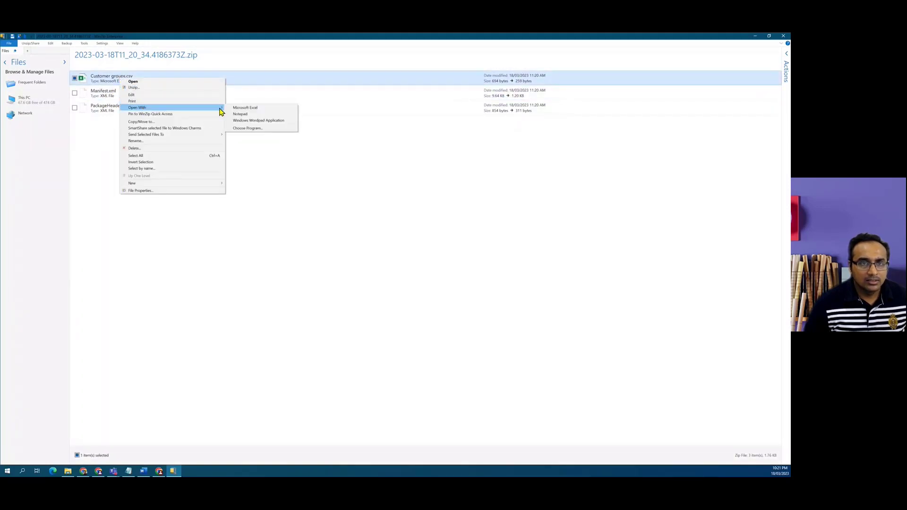
left_click(251, 114)
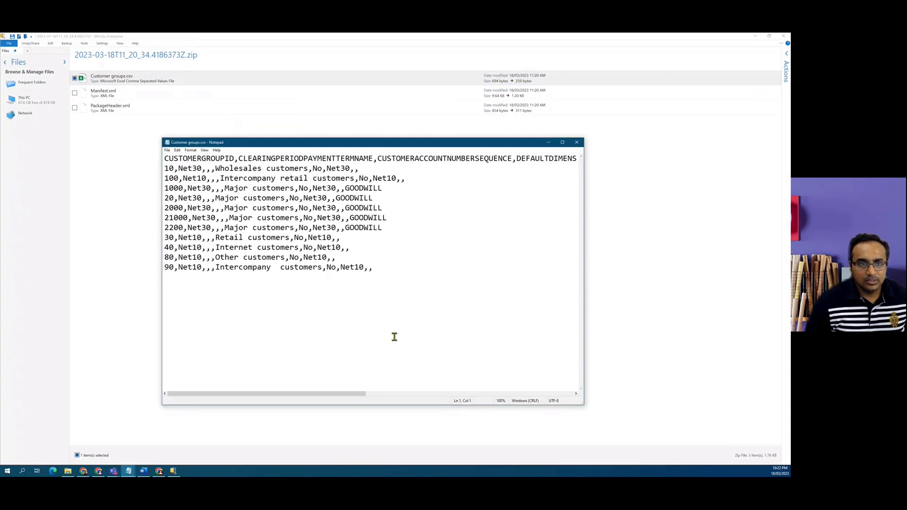
left_click_drag(439, 286, 136, 136)
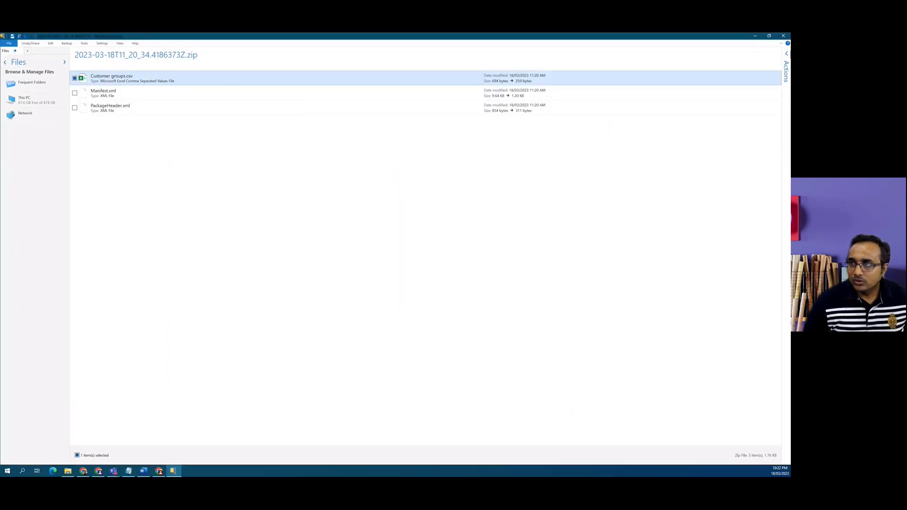
left_click(783, 37)
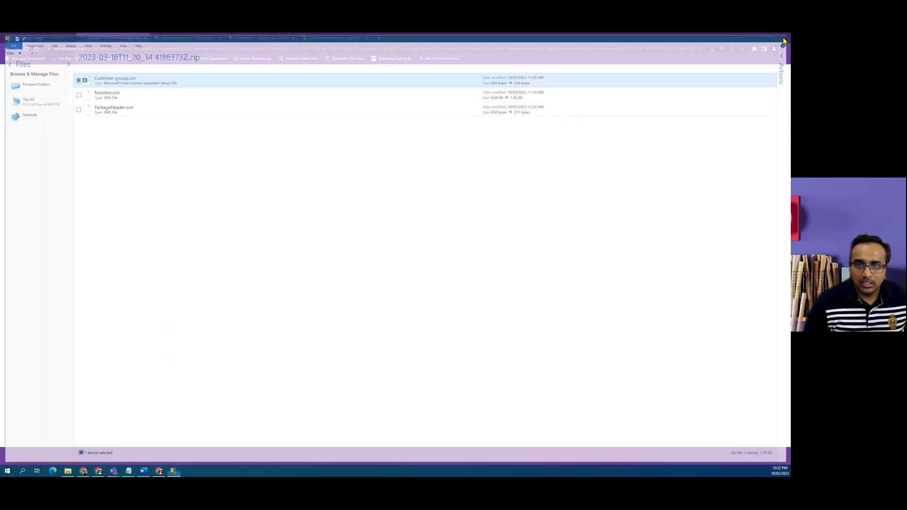
left_click(768, 122)
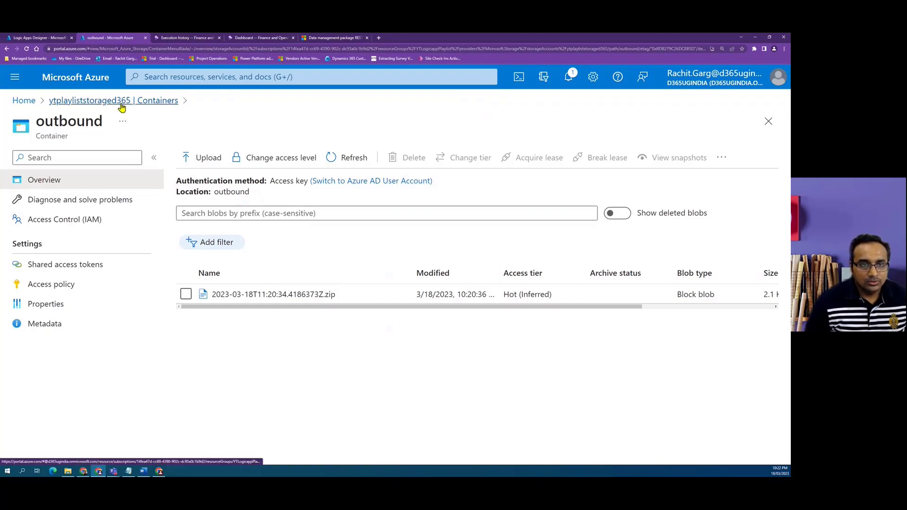
Return to the logic app run's Create blob (V2) outputs and switch the workflow back to design view.
left_click(47, 38)
scroll(637, 336, "down", 3)
scroll(532, 340, "up", 7)
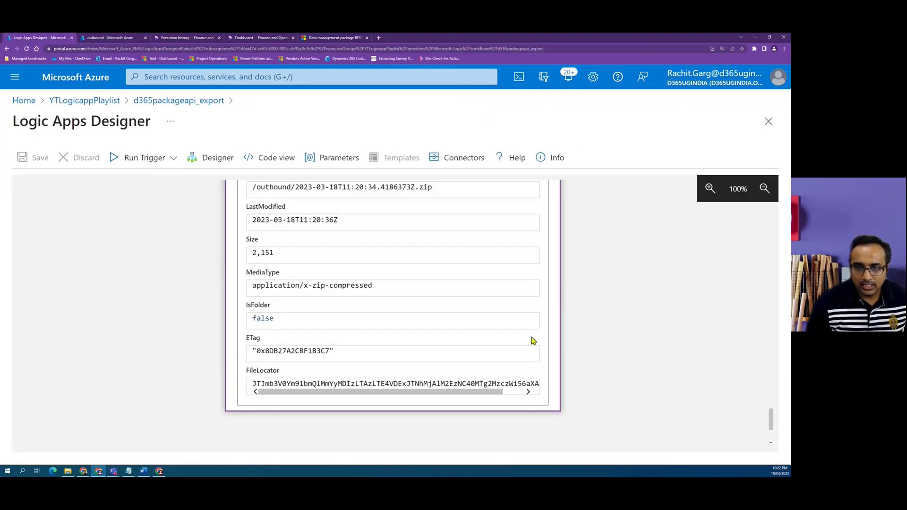
left_click(204, 164)
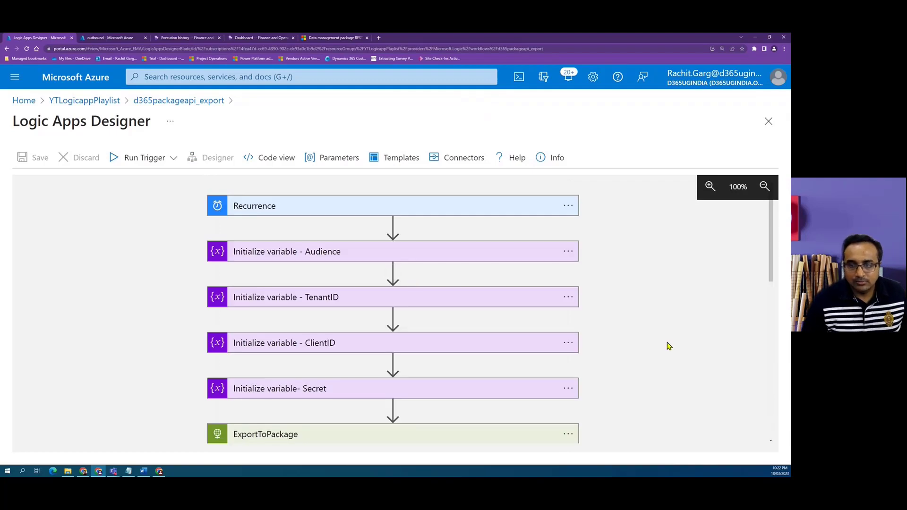
Review the workflow's variable initializations and the URI, request body and authentication of the ExportToPackage action.
scroll(664, 333, "down", 3)
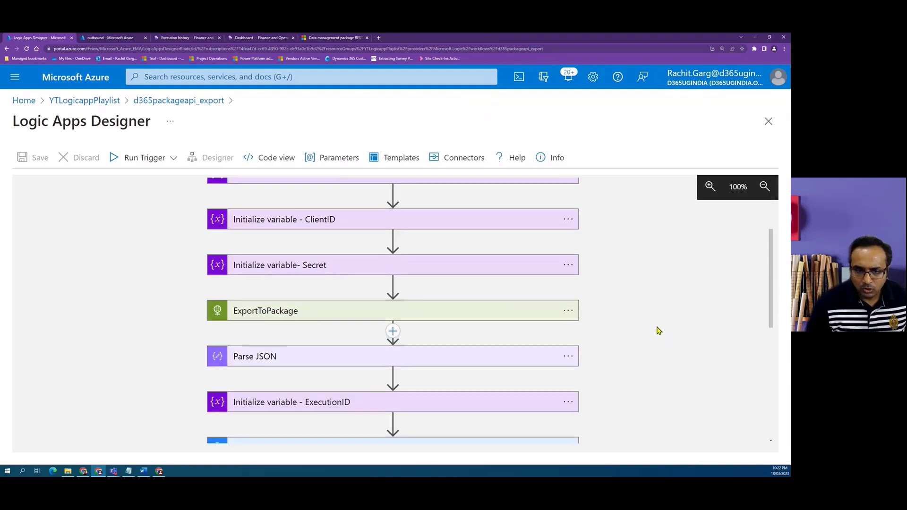
scroll(639, 319, "up", 2)
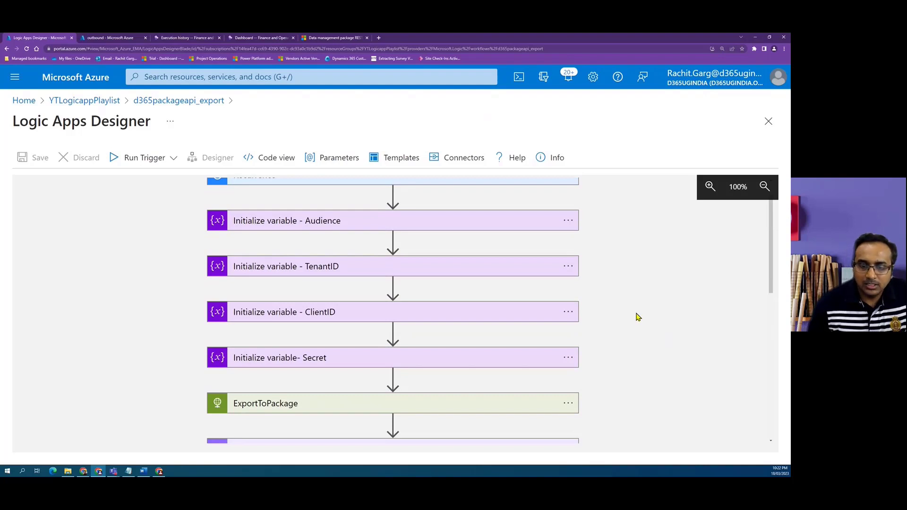
scroll(603, 291, "down", 2)
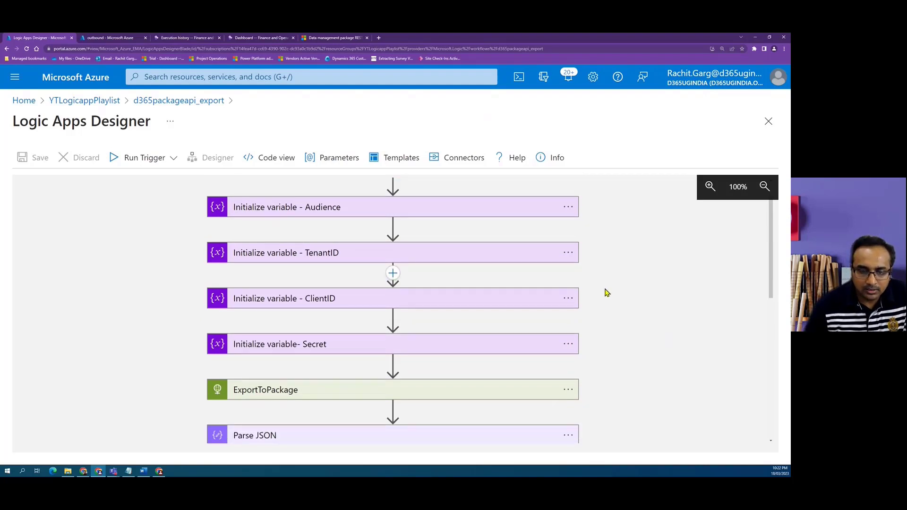
left_click(294, 310)
scroll(151, 274, "down", 2)
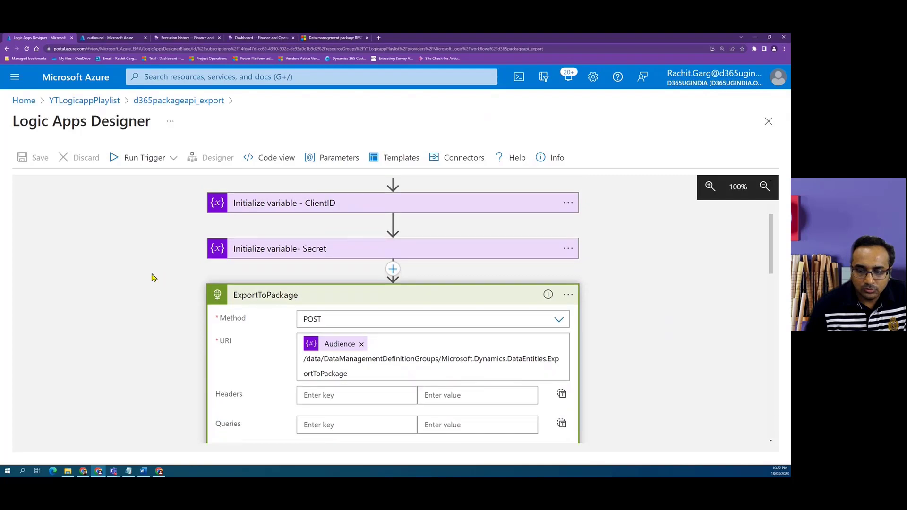
scroll(333, 301, "down", 3)
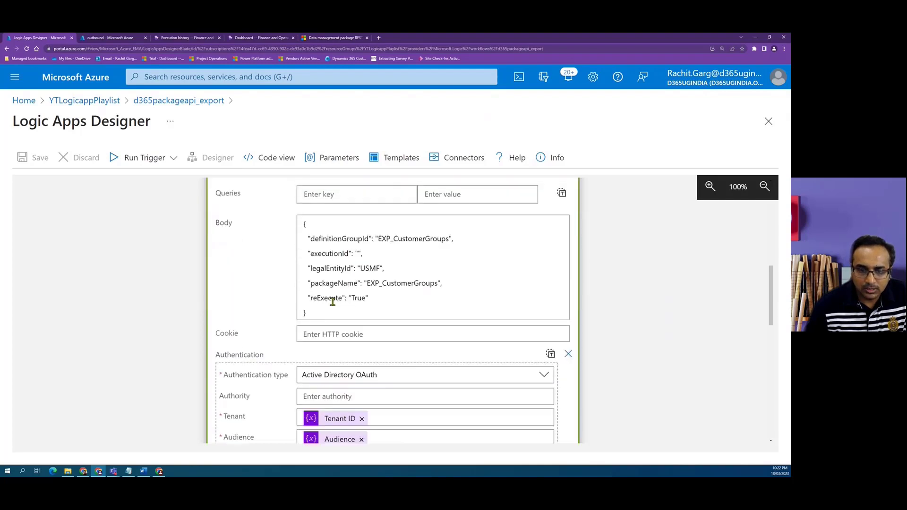
scroll(333, 302, "down", 8)
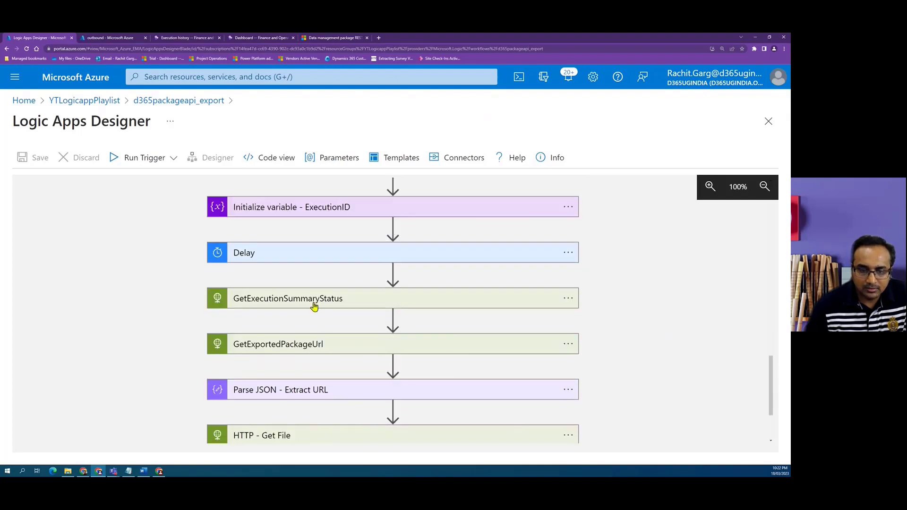
Review the URI, execution ID body and authentication settings of the GetExecutionSummaryStatus and GetExportedPackageUrl actions.
left_click(315, 307)
scroll(139, 266, "down", 3)
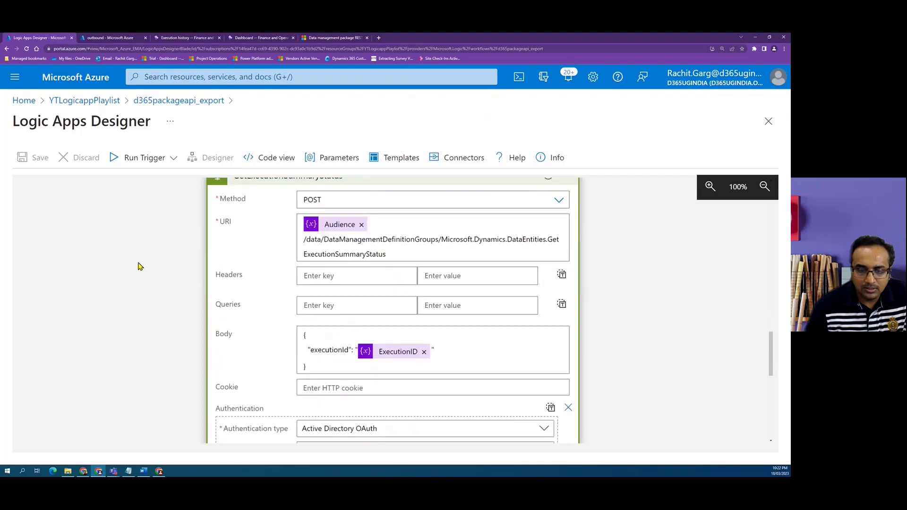
scroll(139, 265, "down", 7)
left_click(296, 253)
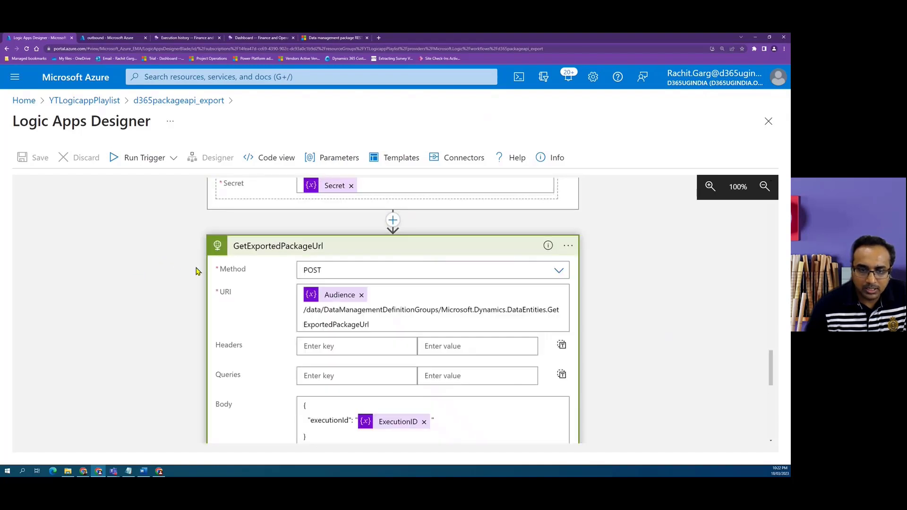
scroll(300, 318, "down", 6)
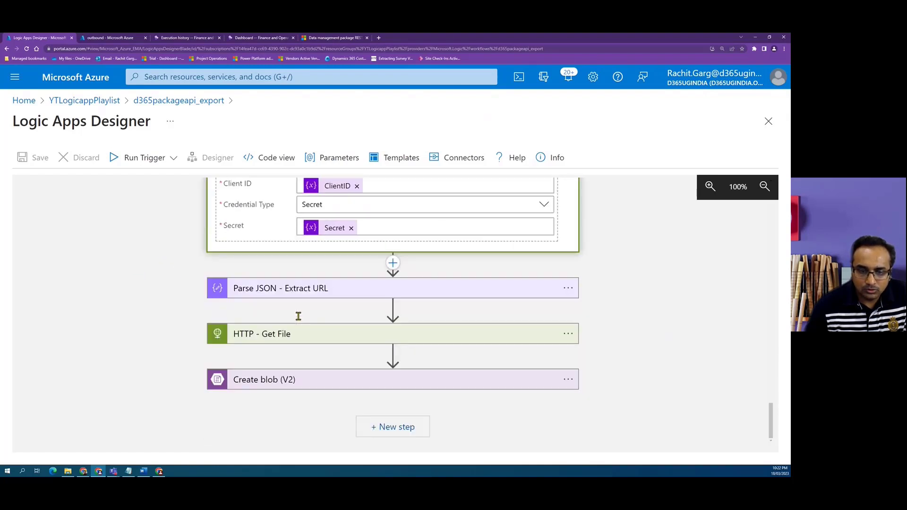
Review the HTTP - Get File request settings and the folder path, blob name and content of Create blob (V2).
left_click(257, 334)
scroll(113, 275, "down", 4)
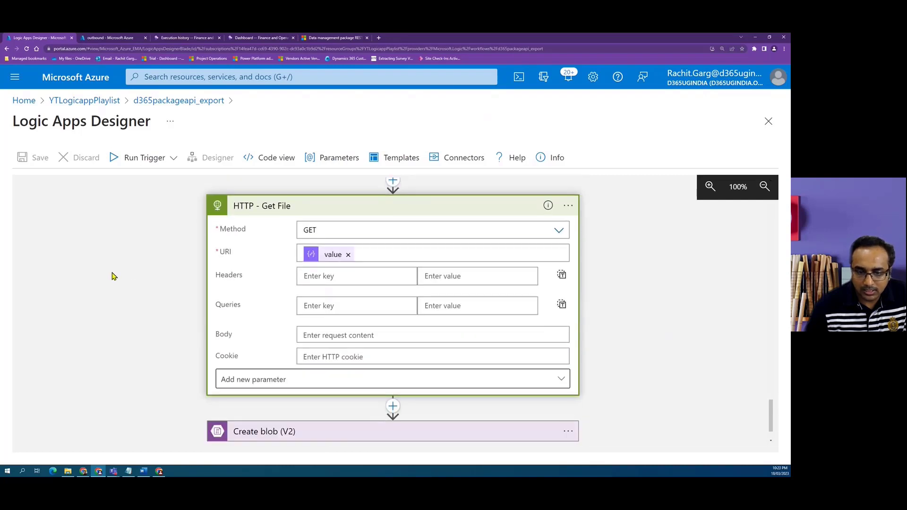
left_click(313, 381)
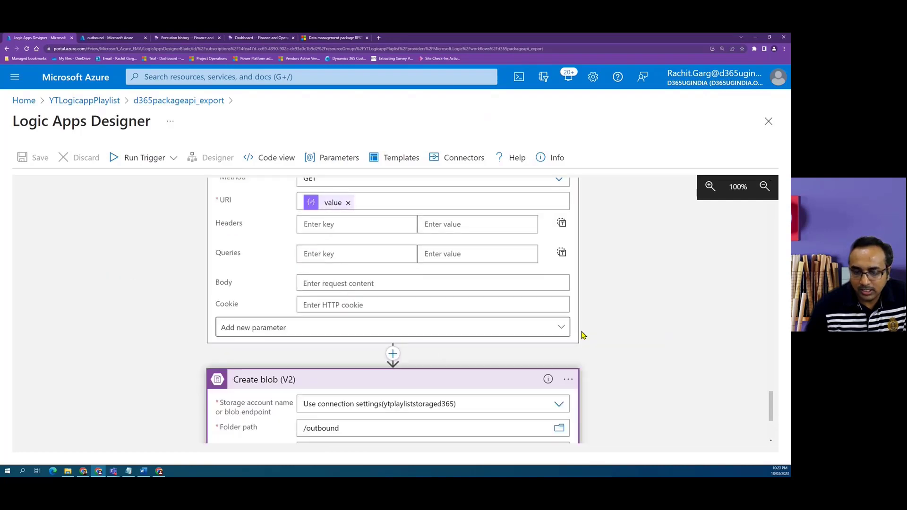
scroll(583, 335, "down", 3)
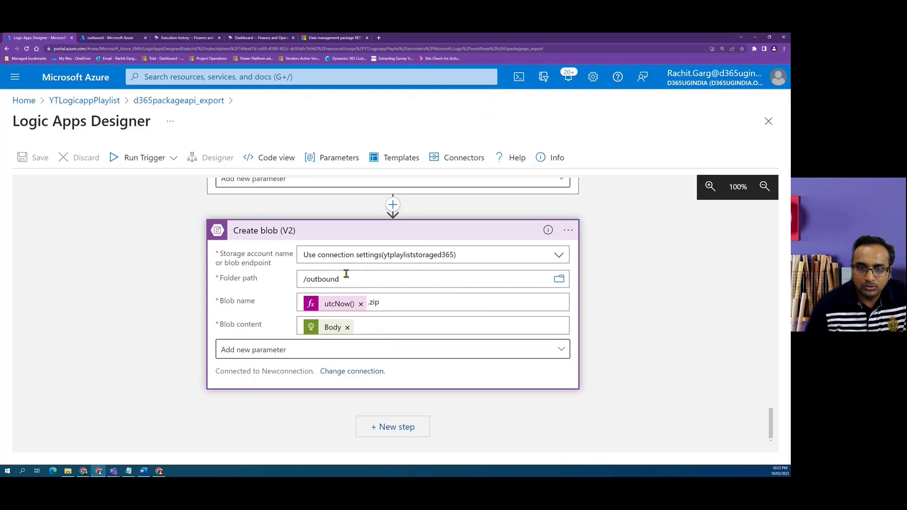